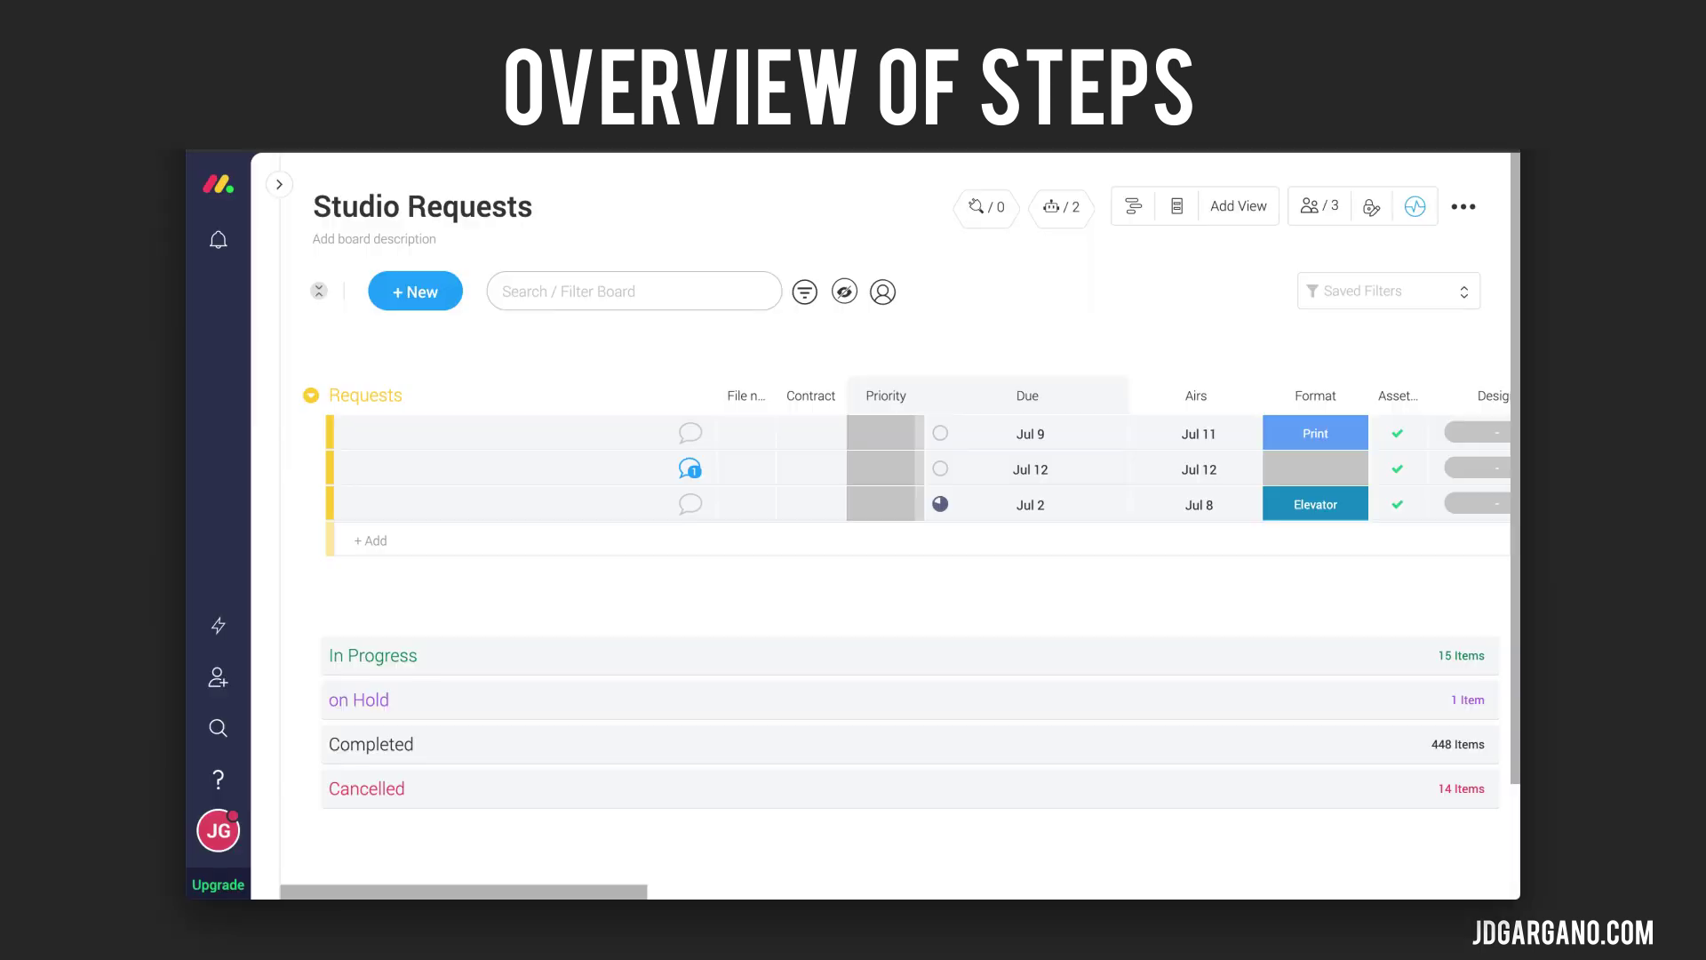
- Advance to the High Level Overview board and outline its Projects name and Due columns
key("Right")
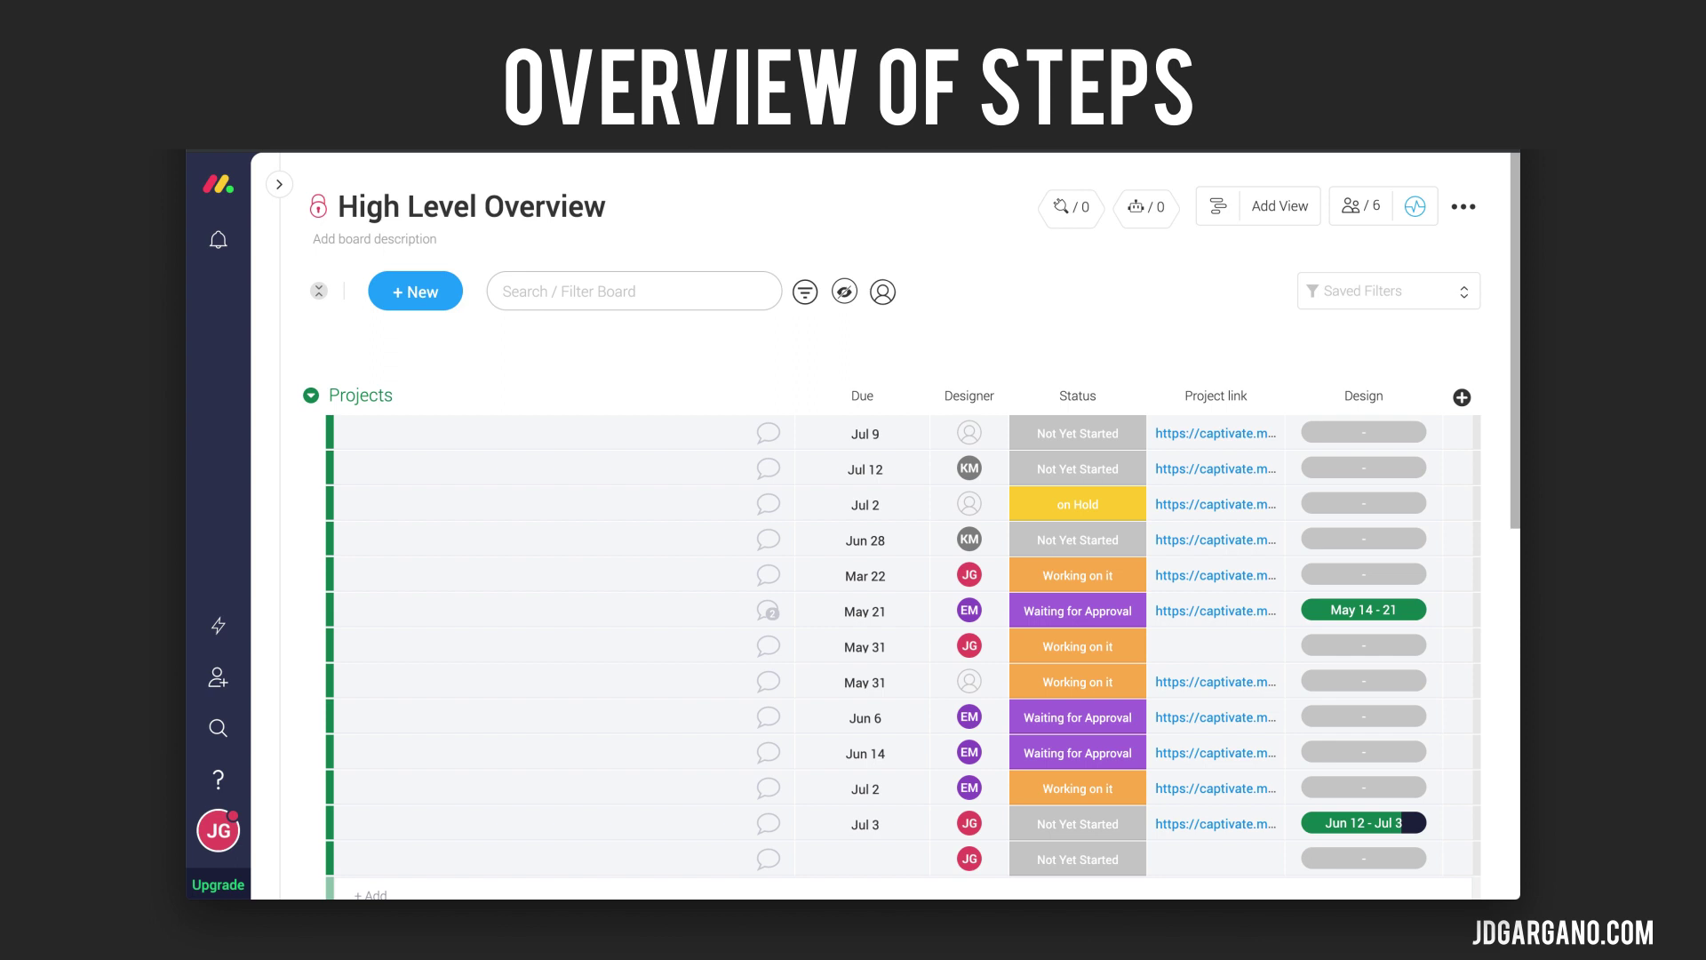
key("Right")
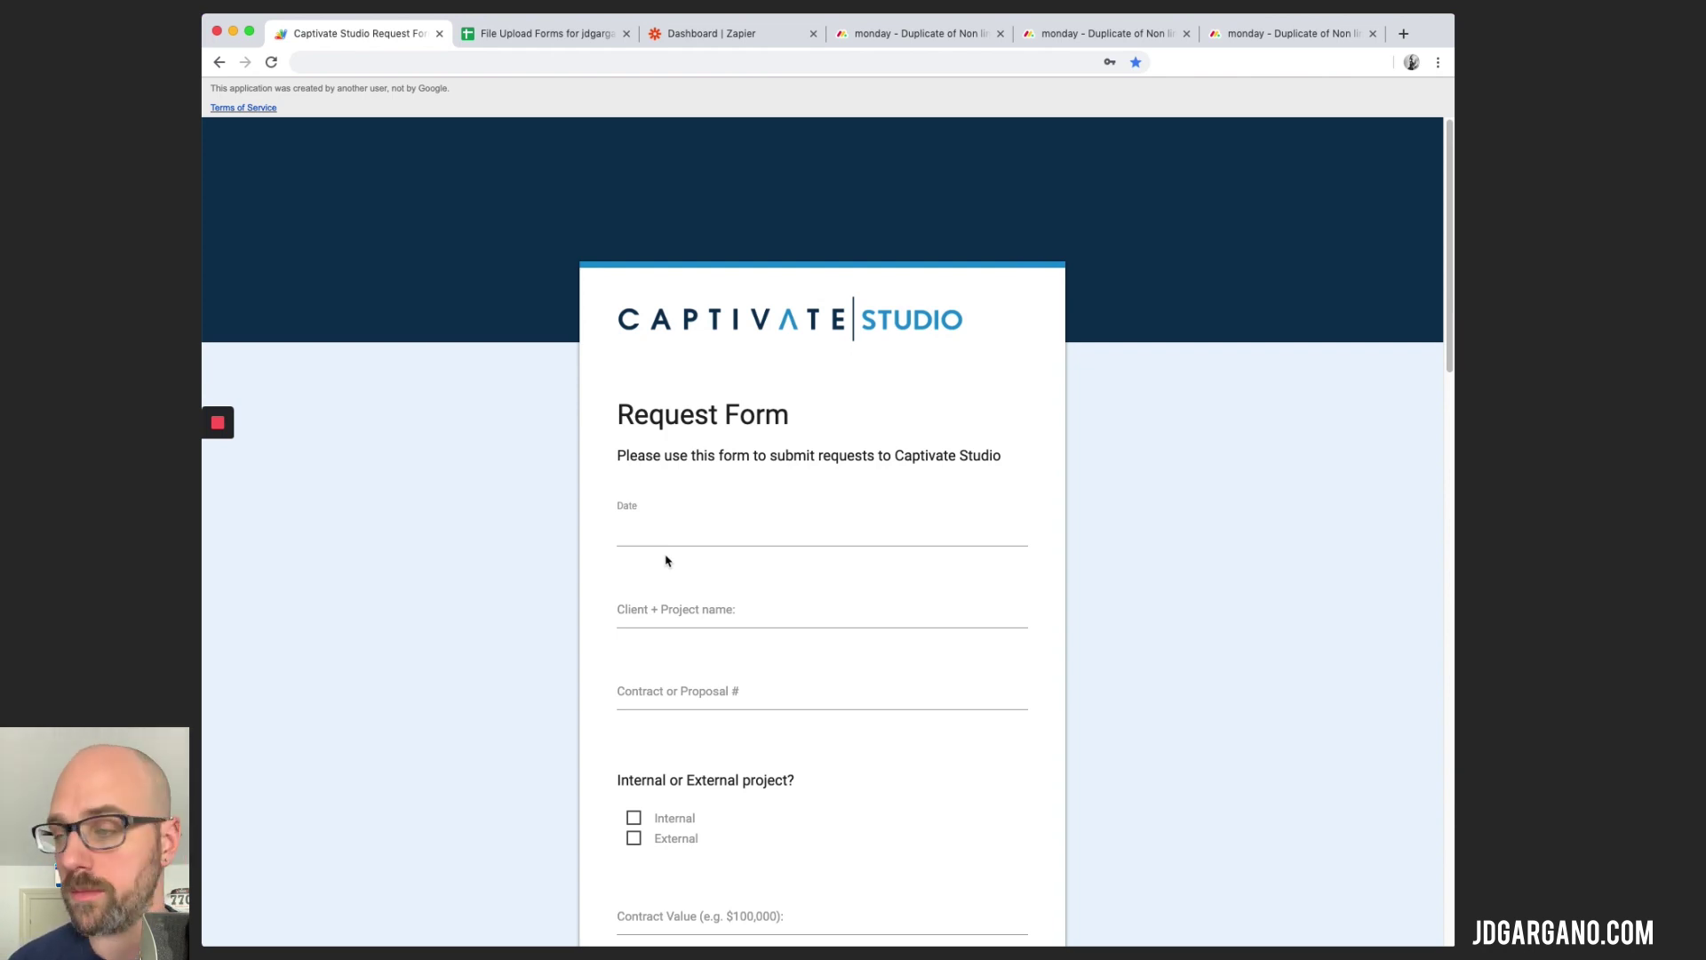
- Set the request date to today, client/project name 'Testing automation' and contract number 12345
left_click(622, 505)
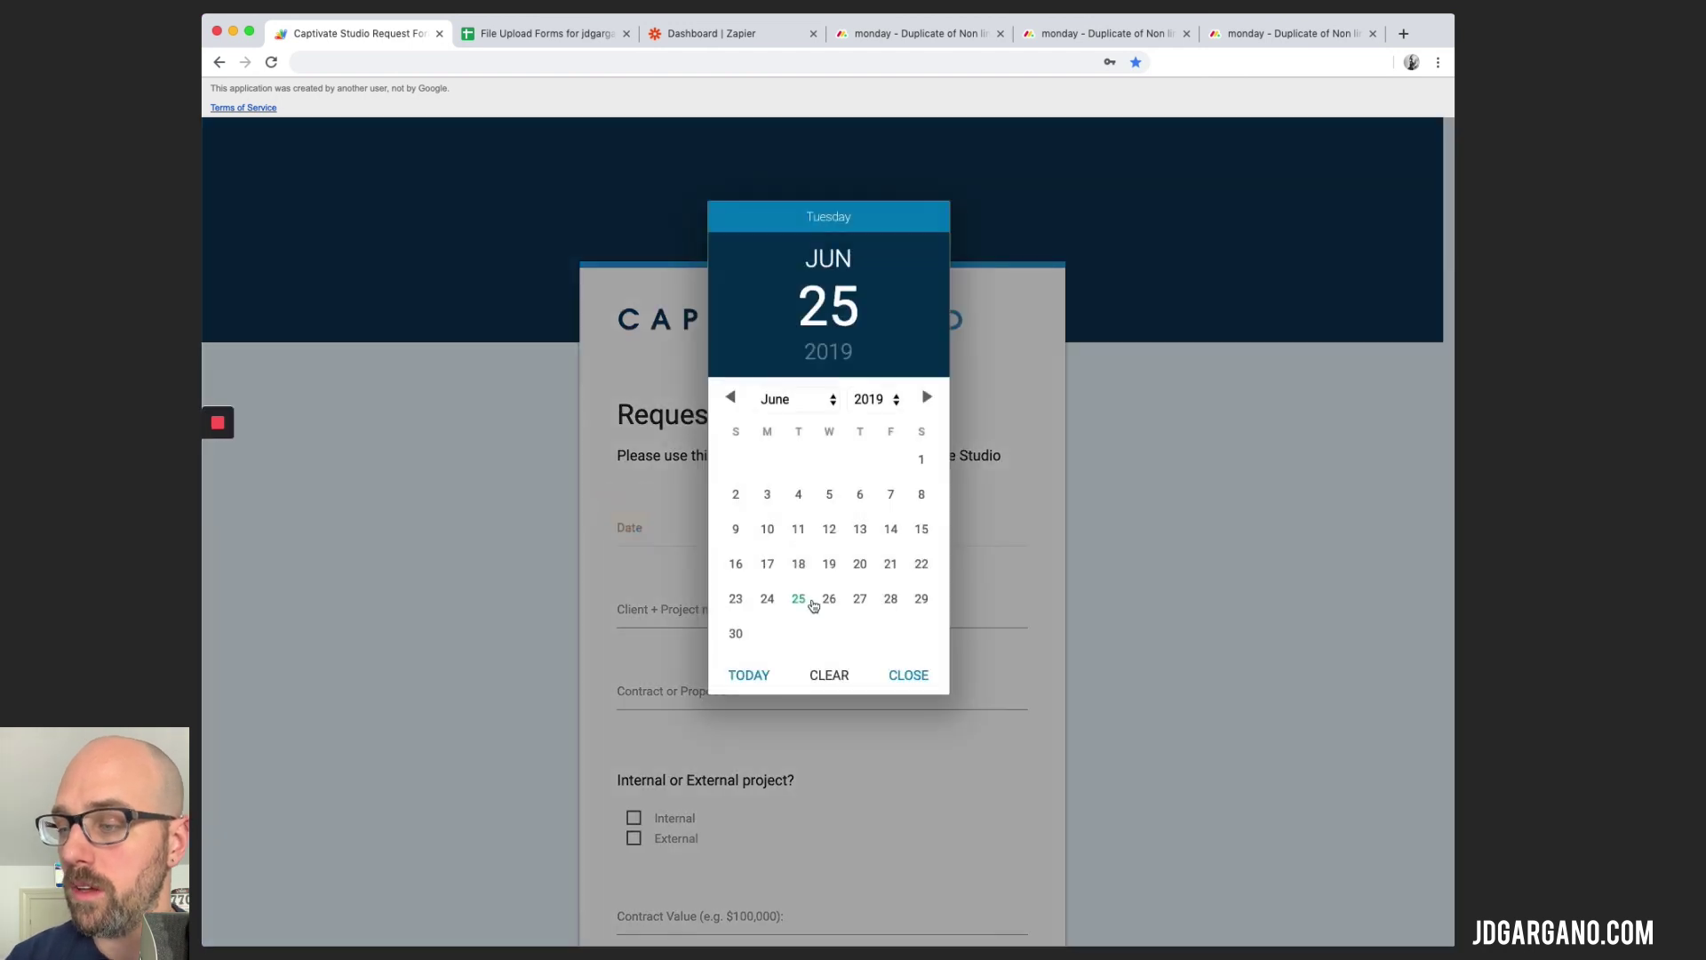
left_click(763, 675)
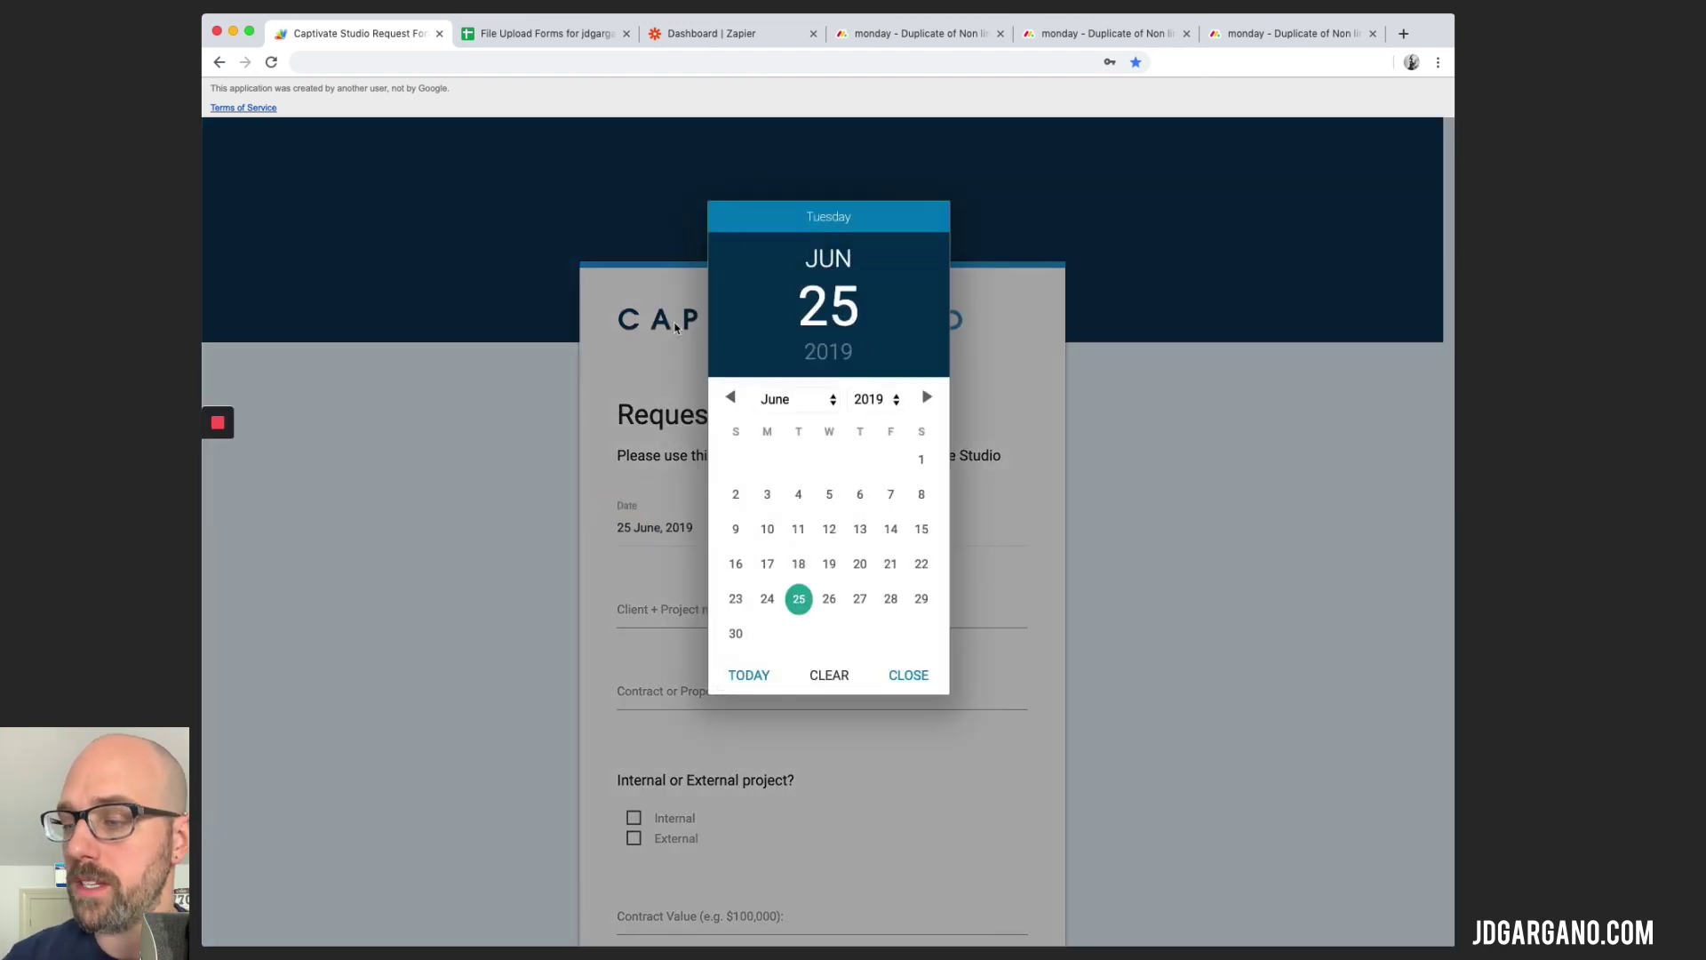
left_click(891, 692)
left_click(655, 602)
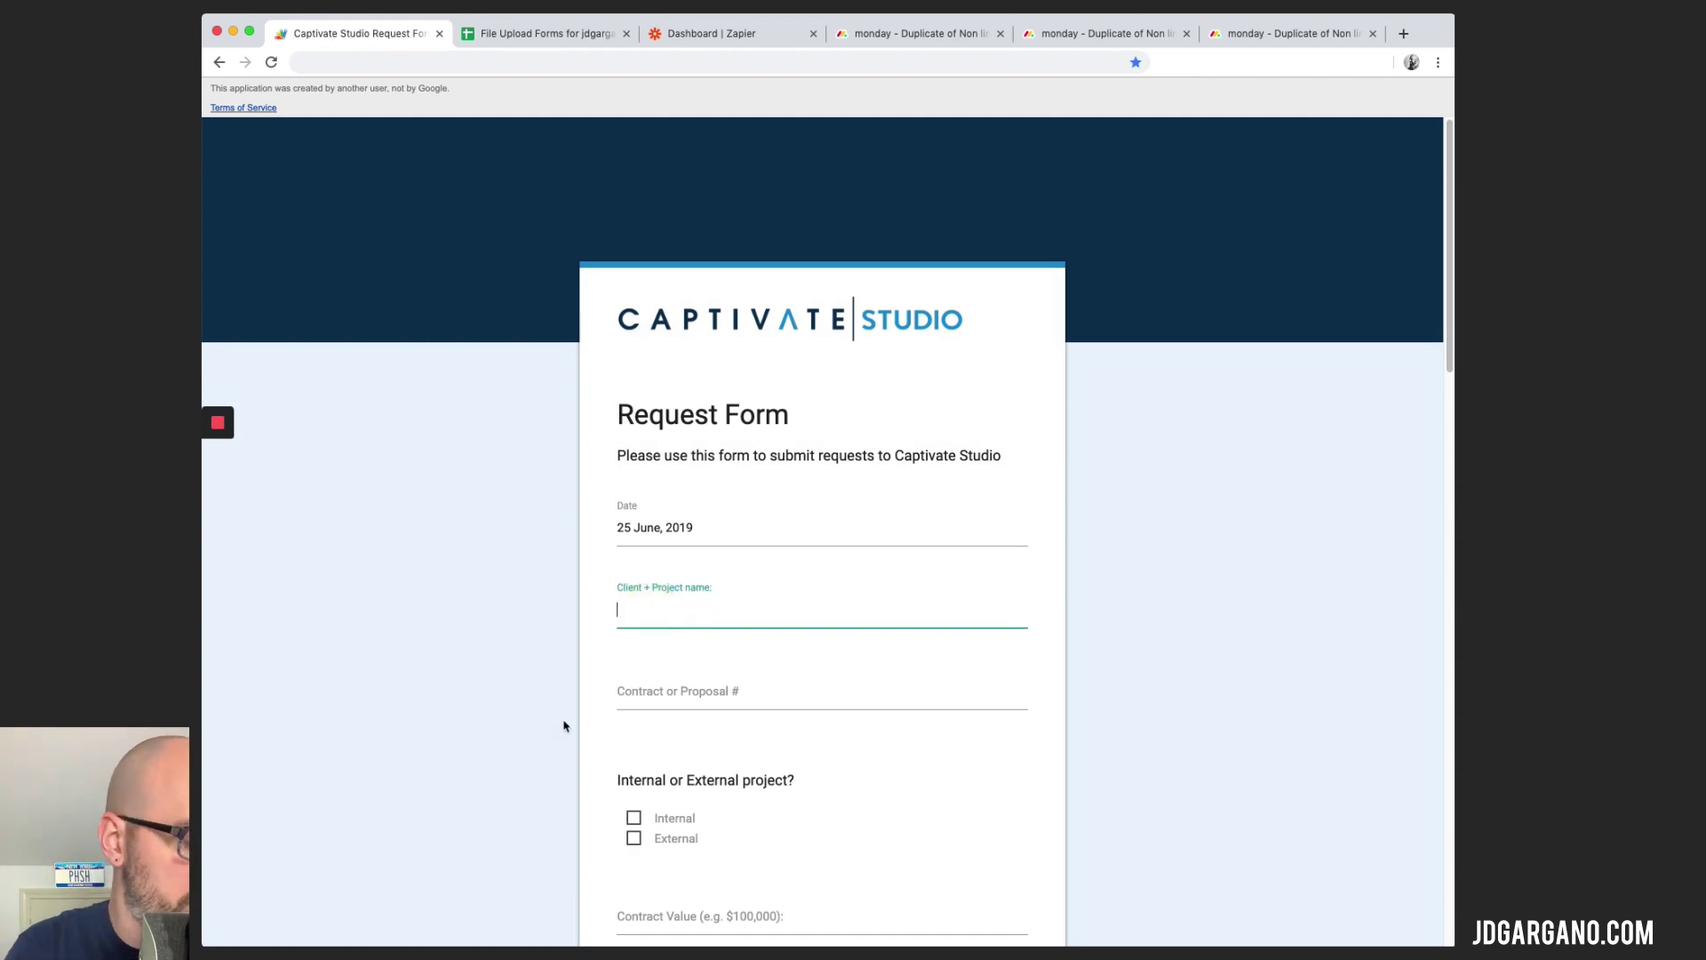
type("Testing auto")
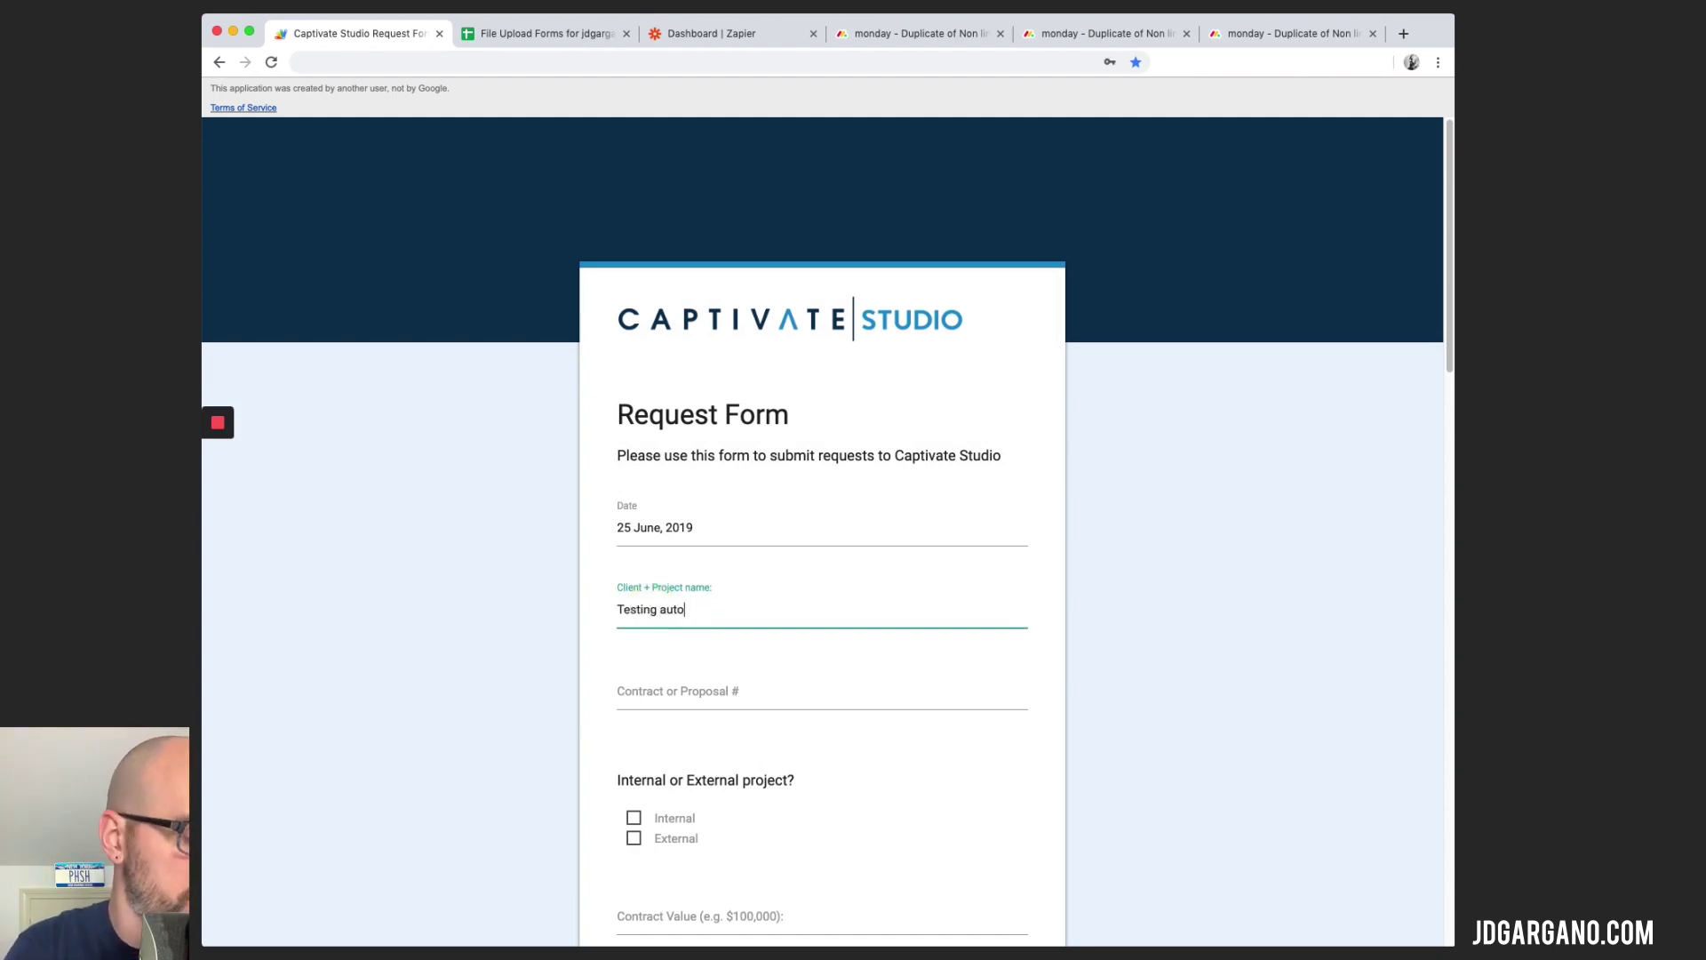
type("mation")
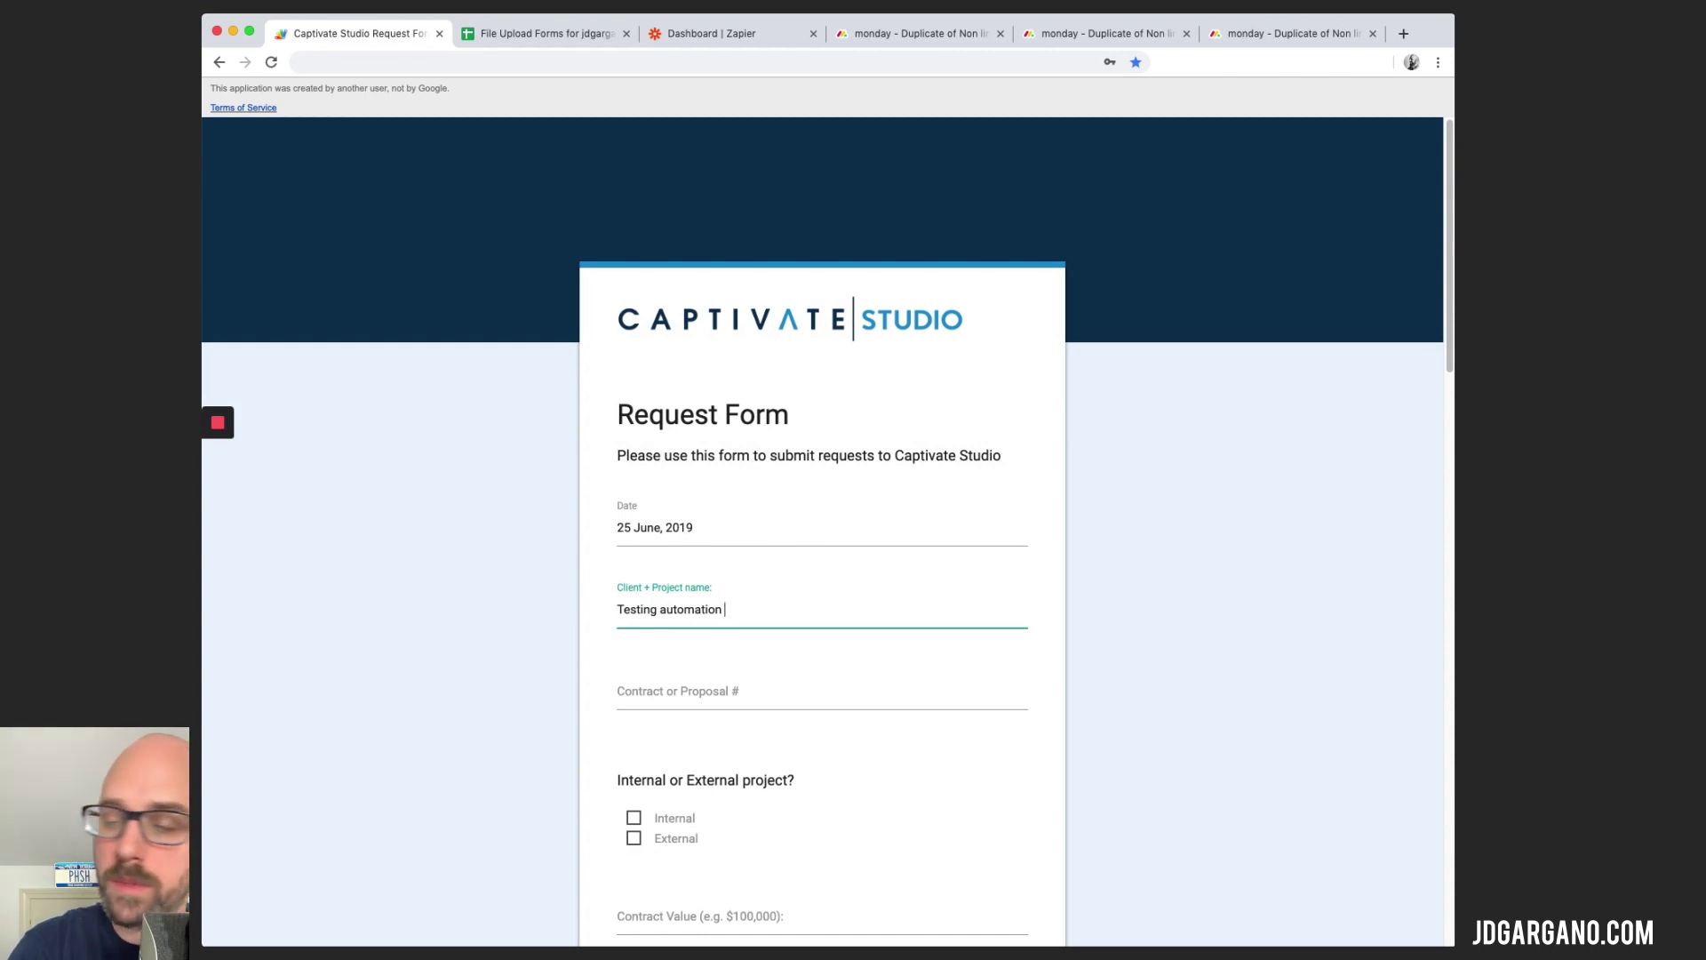
left_click(667, 691)
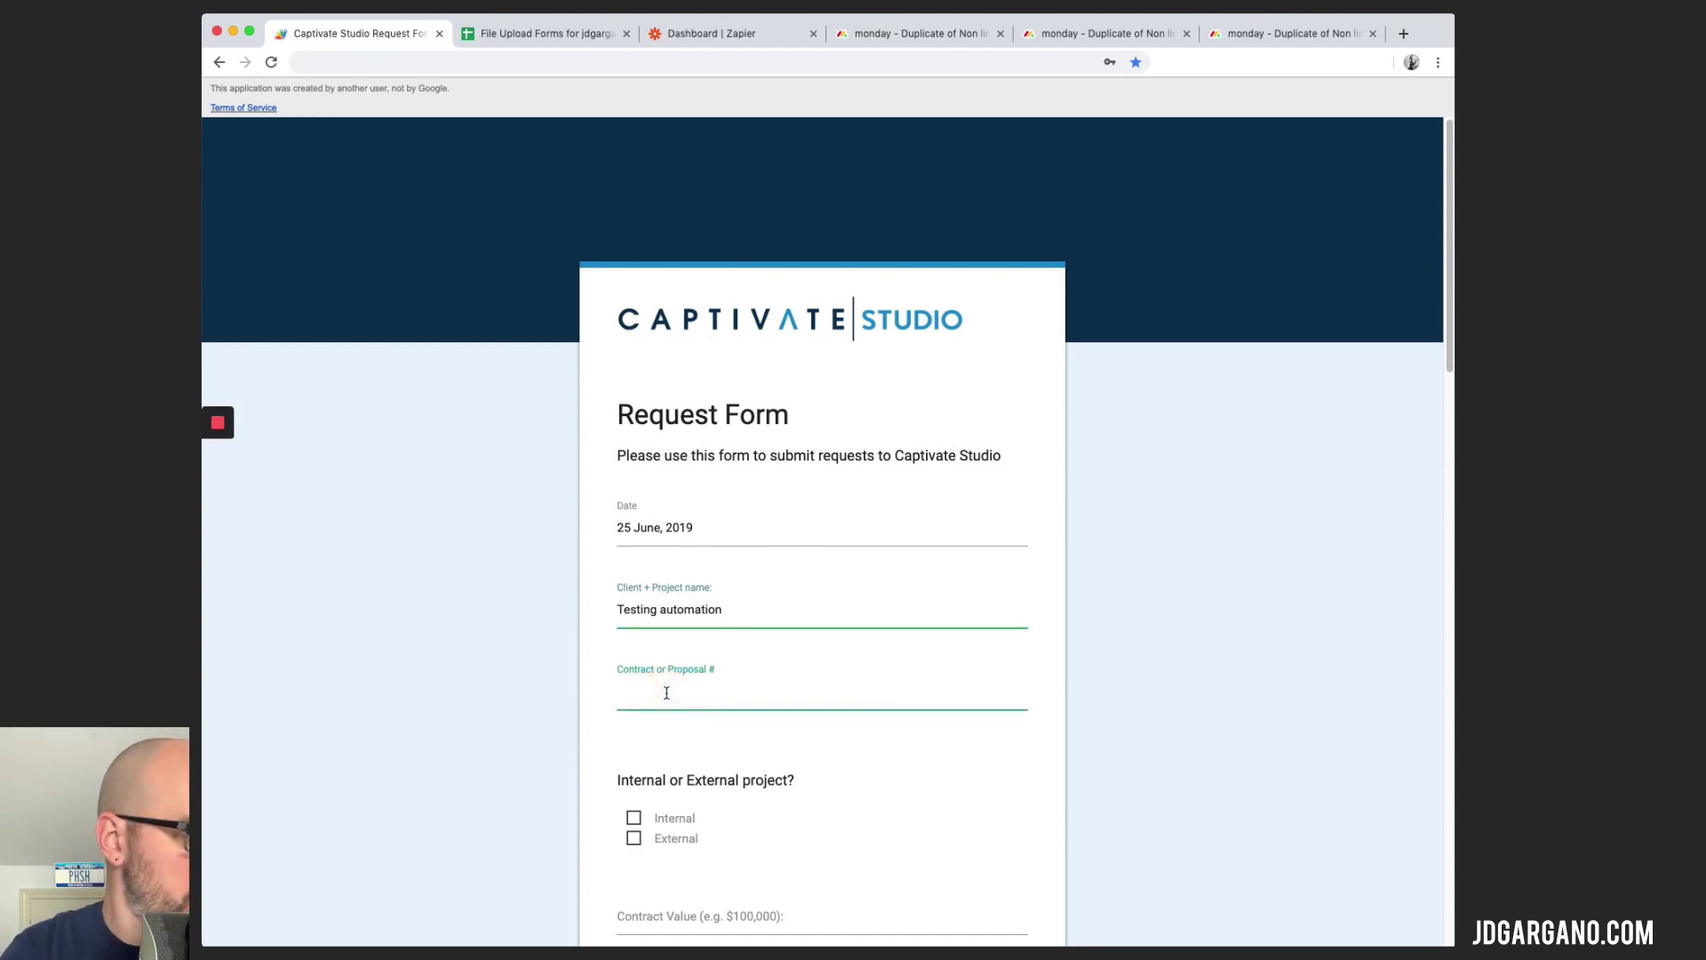
type("12345")
- Mark the project Internal, enter contract value 1000, answer Yes to assets, choose Elevator and Dynamic
scroll(656, 754, "down", 2)
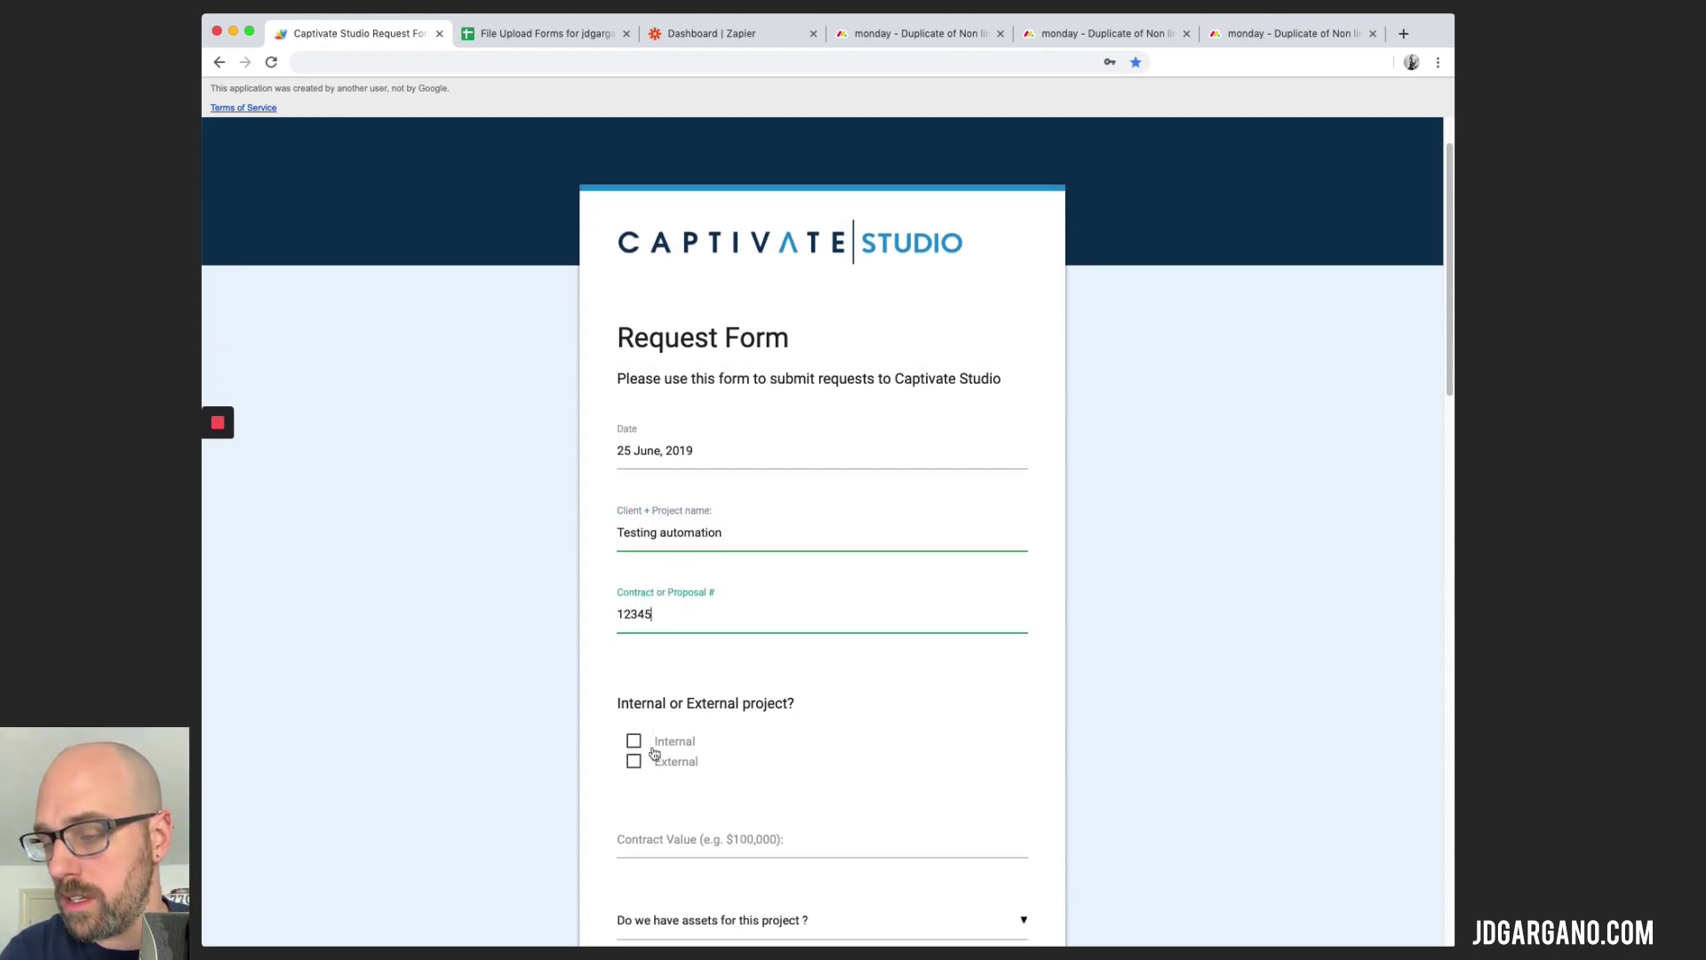
left_click(638, 740)
scroll(645, 736, "down", 3)
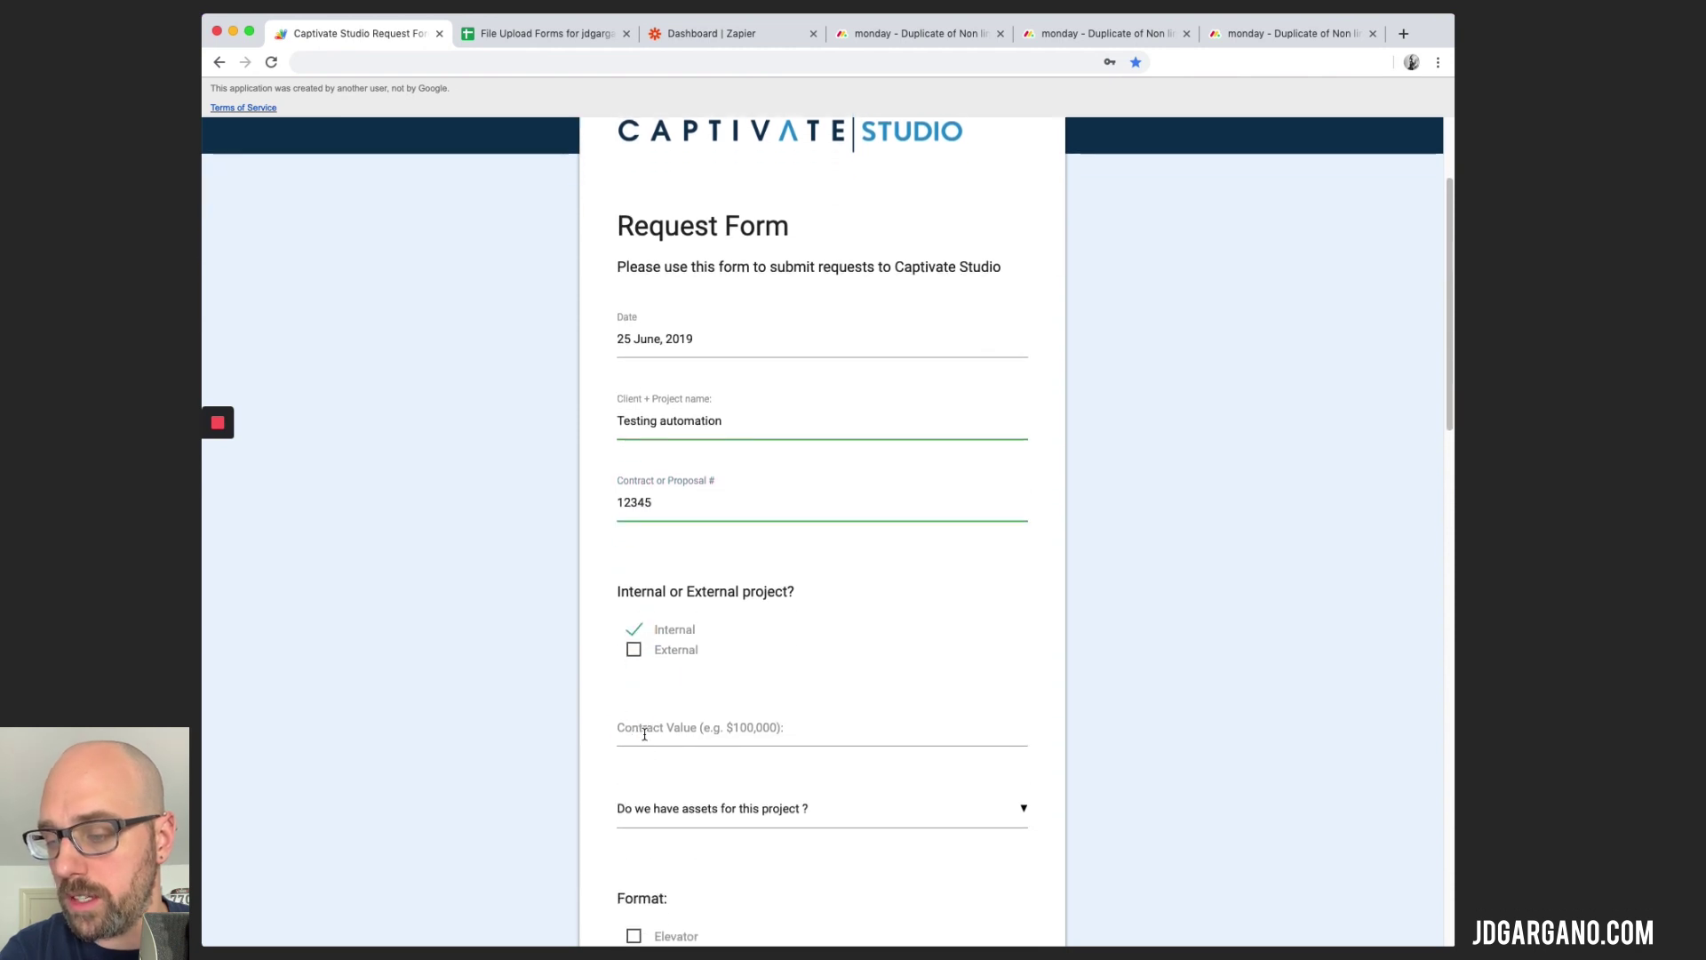
left_click(644, 730)
type("1000")
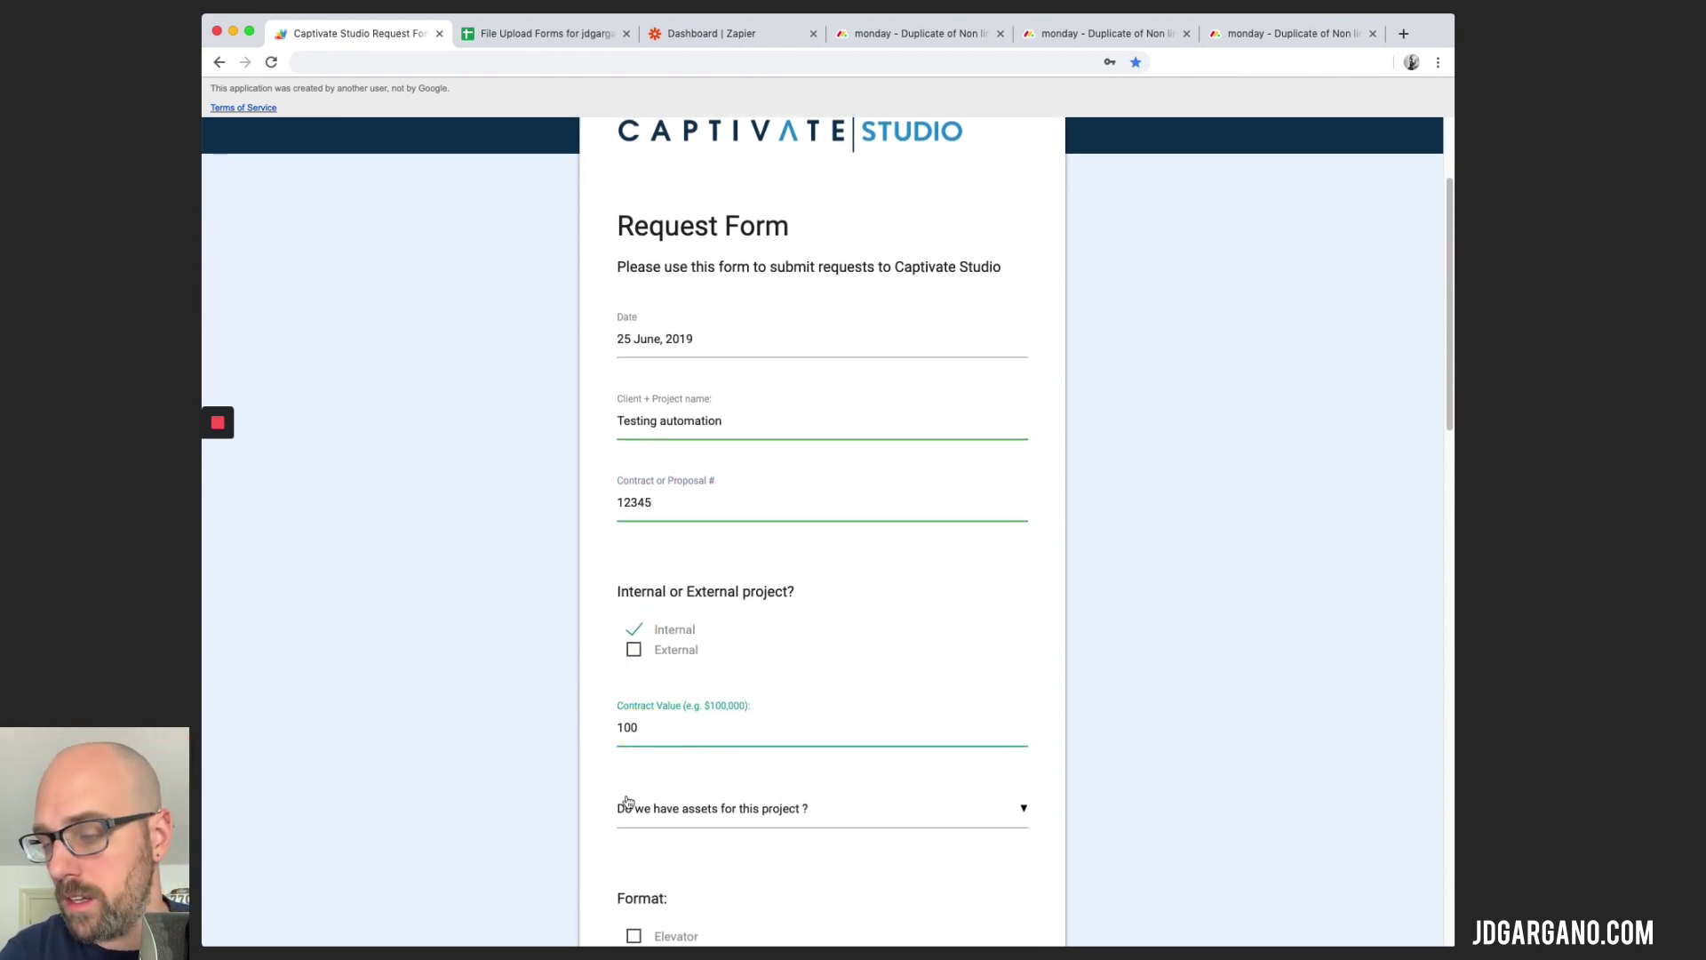
left_click(640, 808)
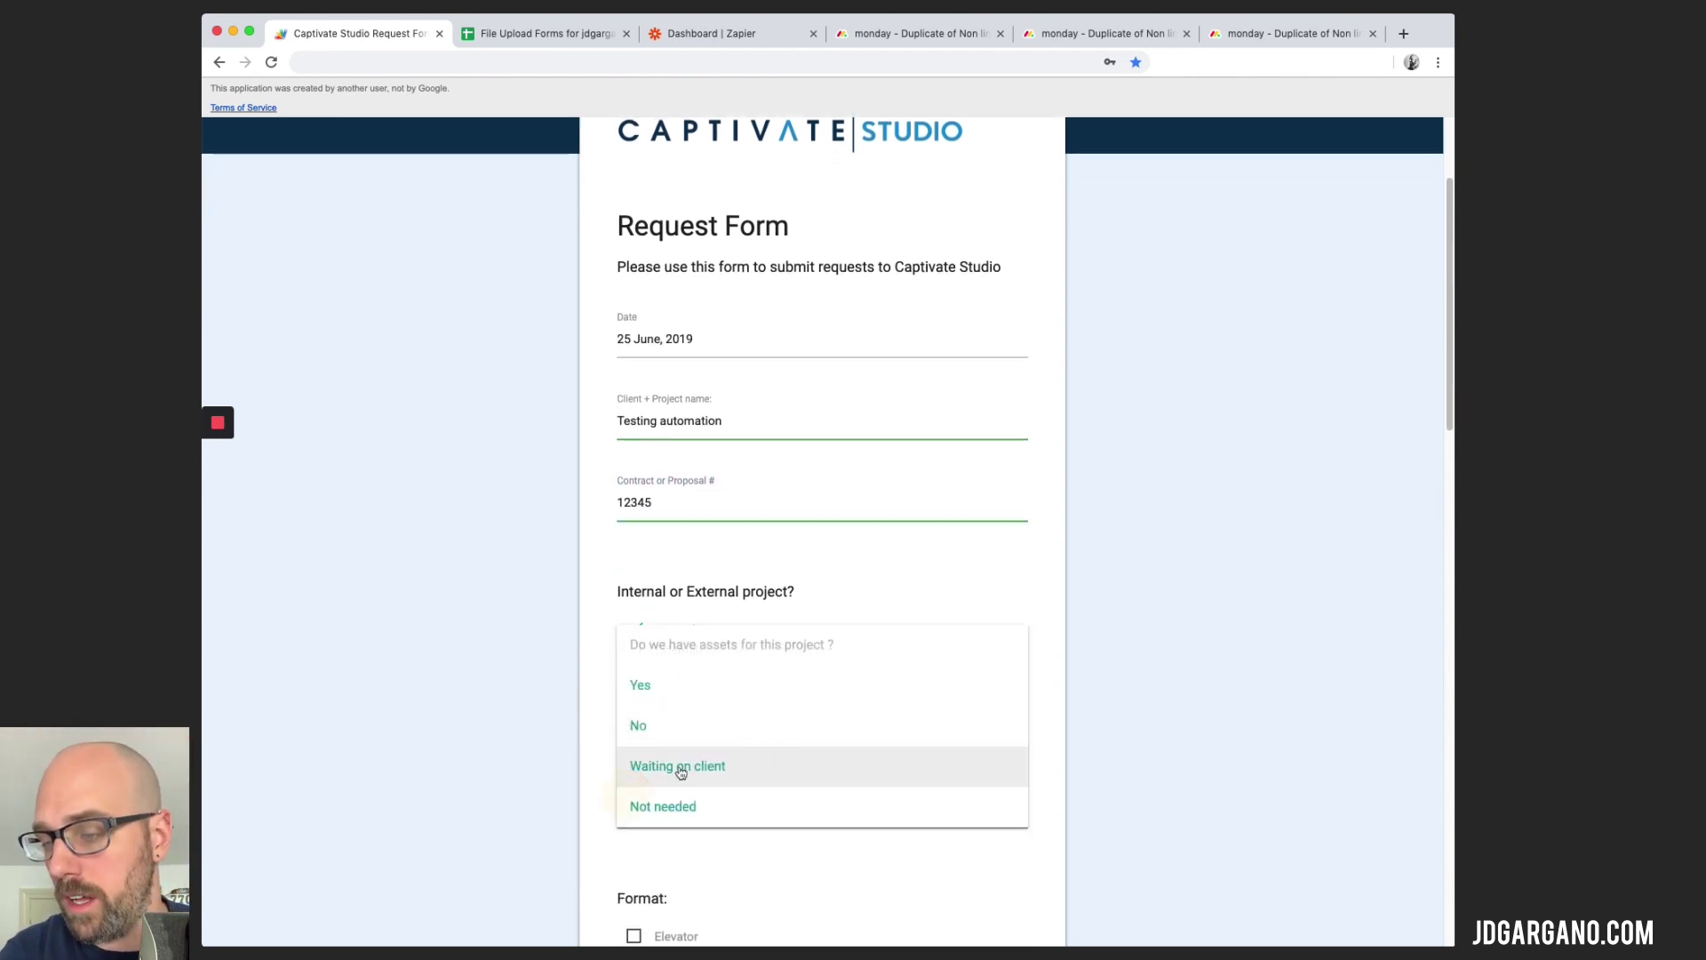
left_click(642, 686)
scroll(634, 683, "down", 5)
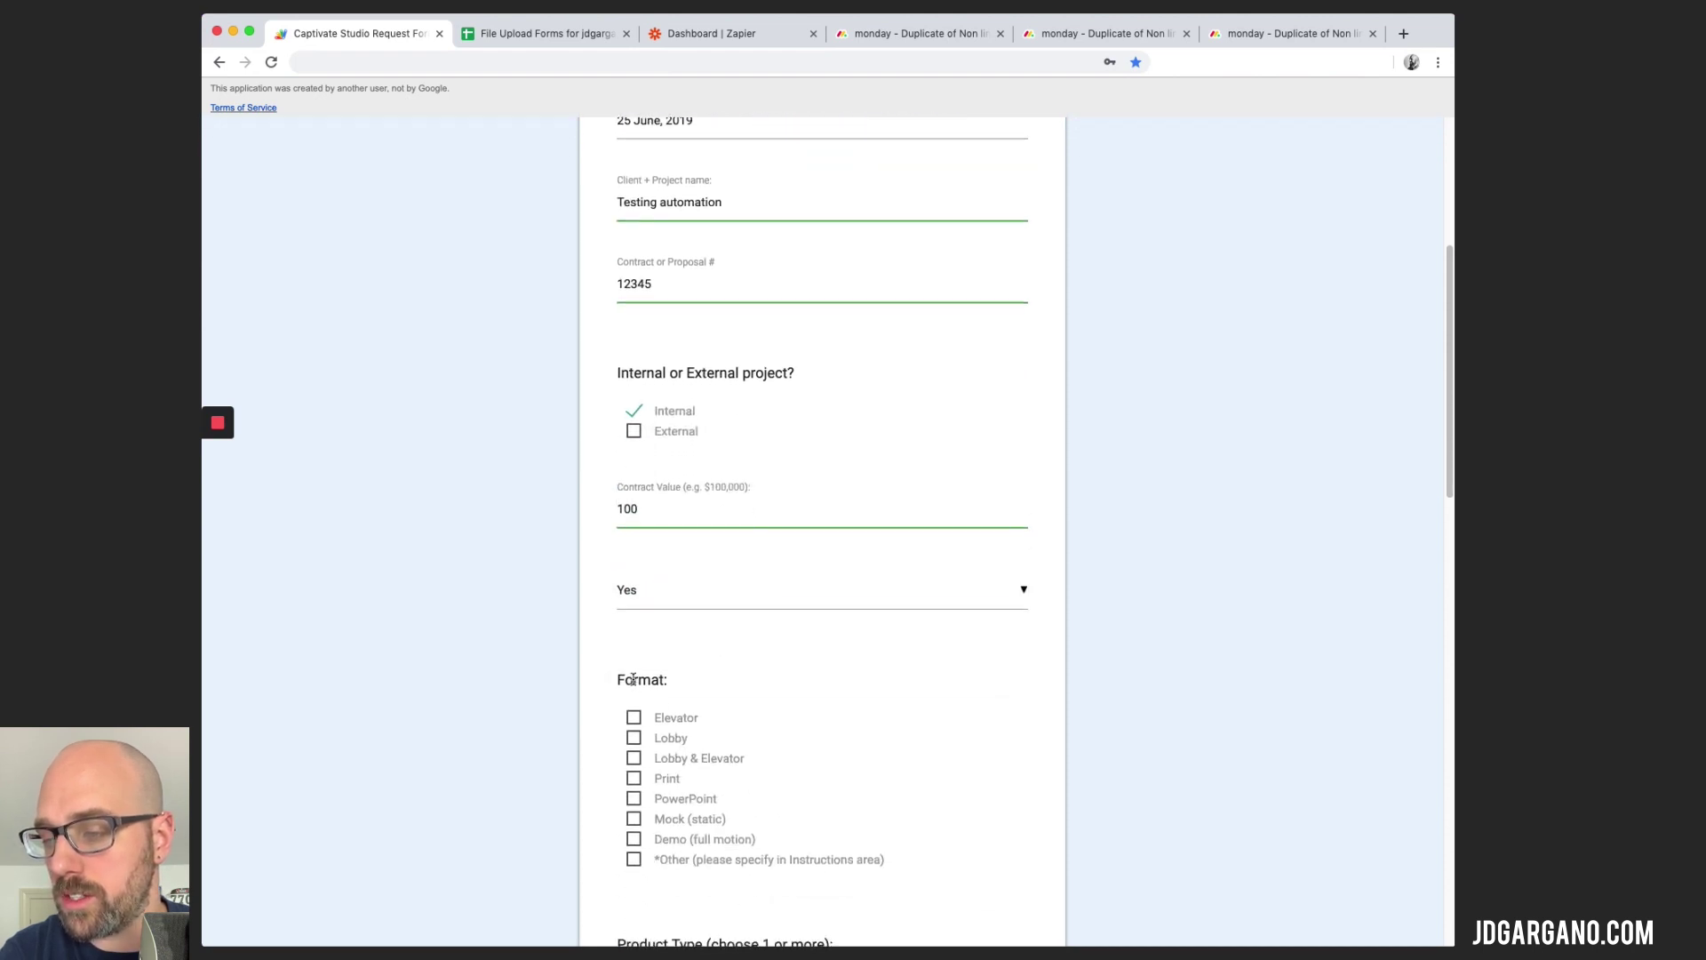
scroll(660, 622, "down", 2)
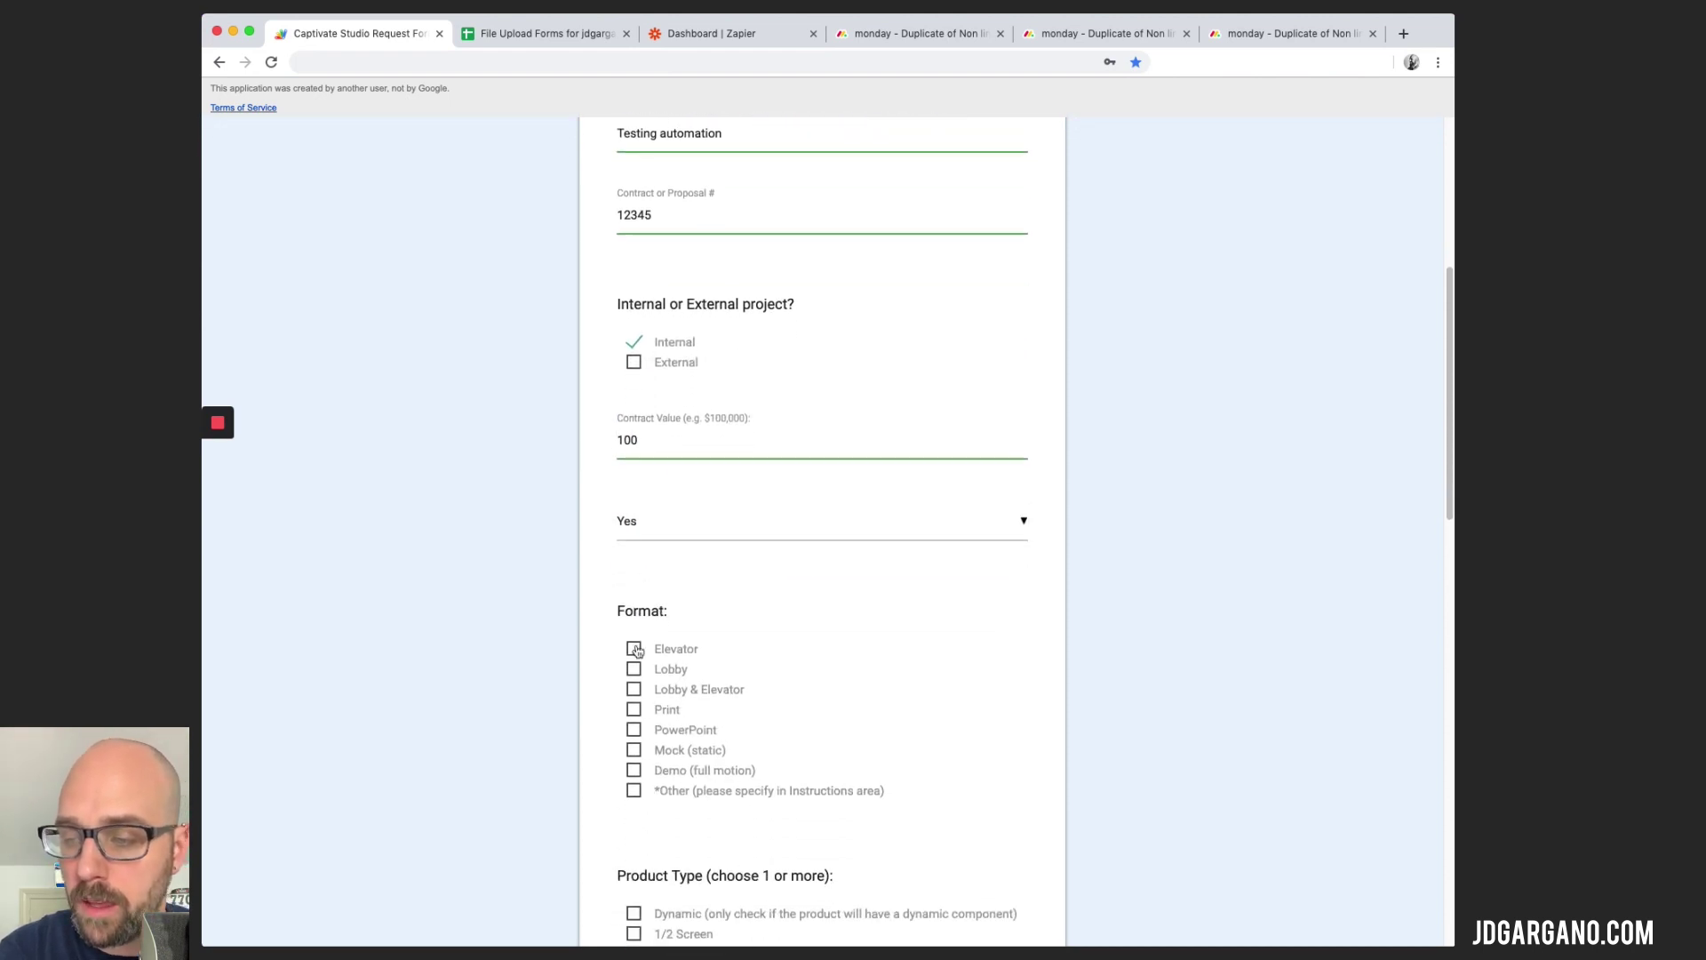
left_click(636, 651)
scroll(636, 675, "down", 5)
left_click(637, 689)
scroll(637, 688, "down", 2)
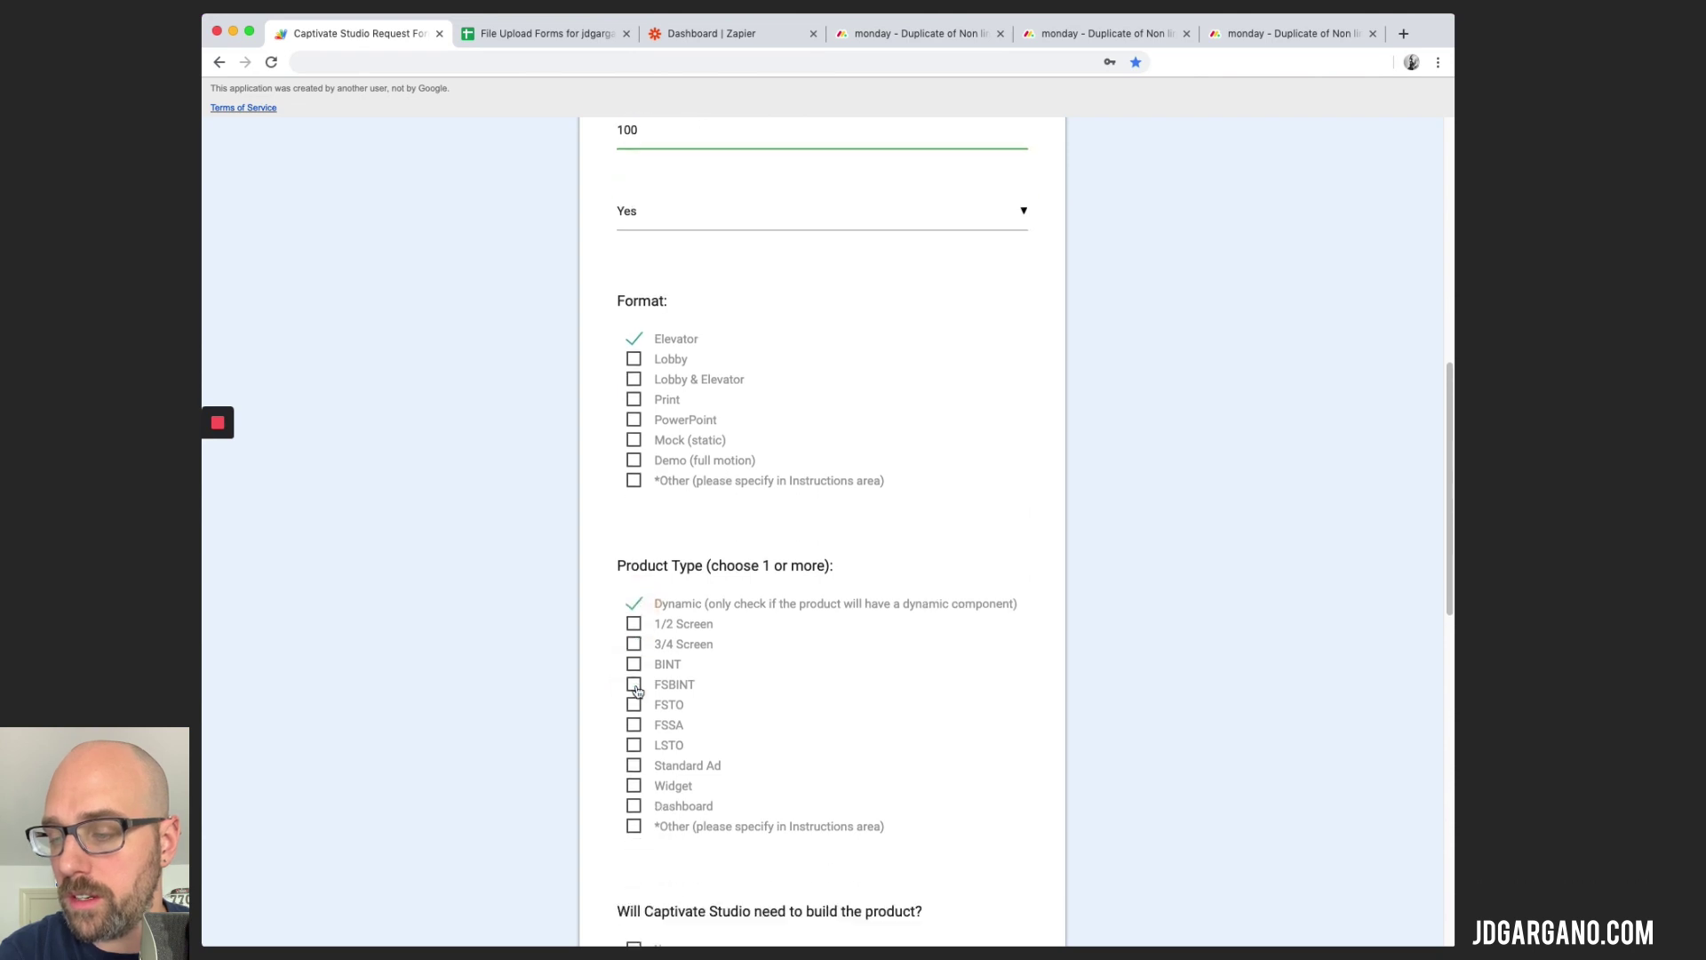
scroll(636, 688, "down", 5)
scroll(737, 286, "up", 2)
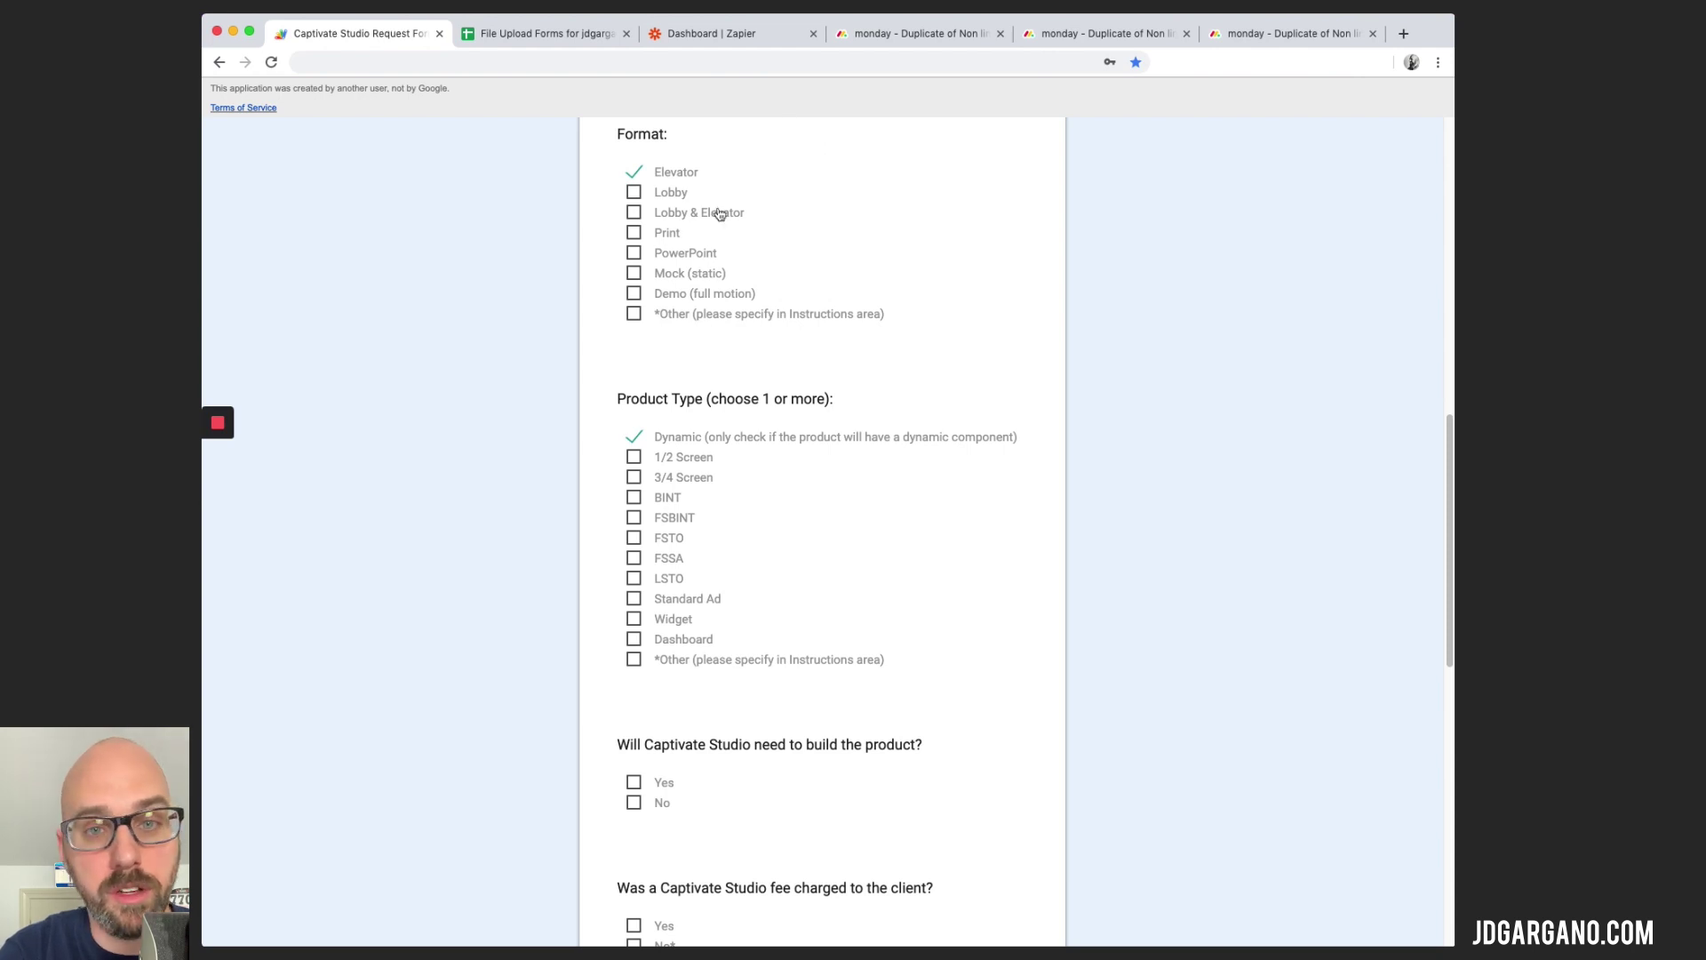
- Answer Yes to the studio building the product and to charging a studio fee
scroll(720, 213, "down", 3)
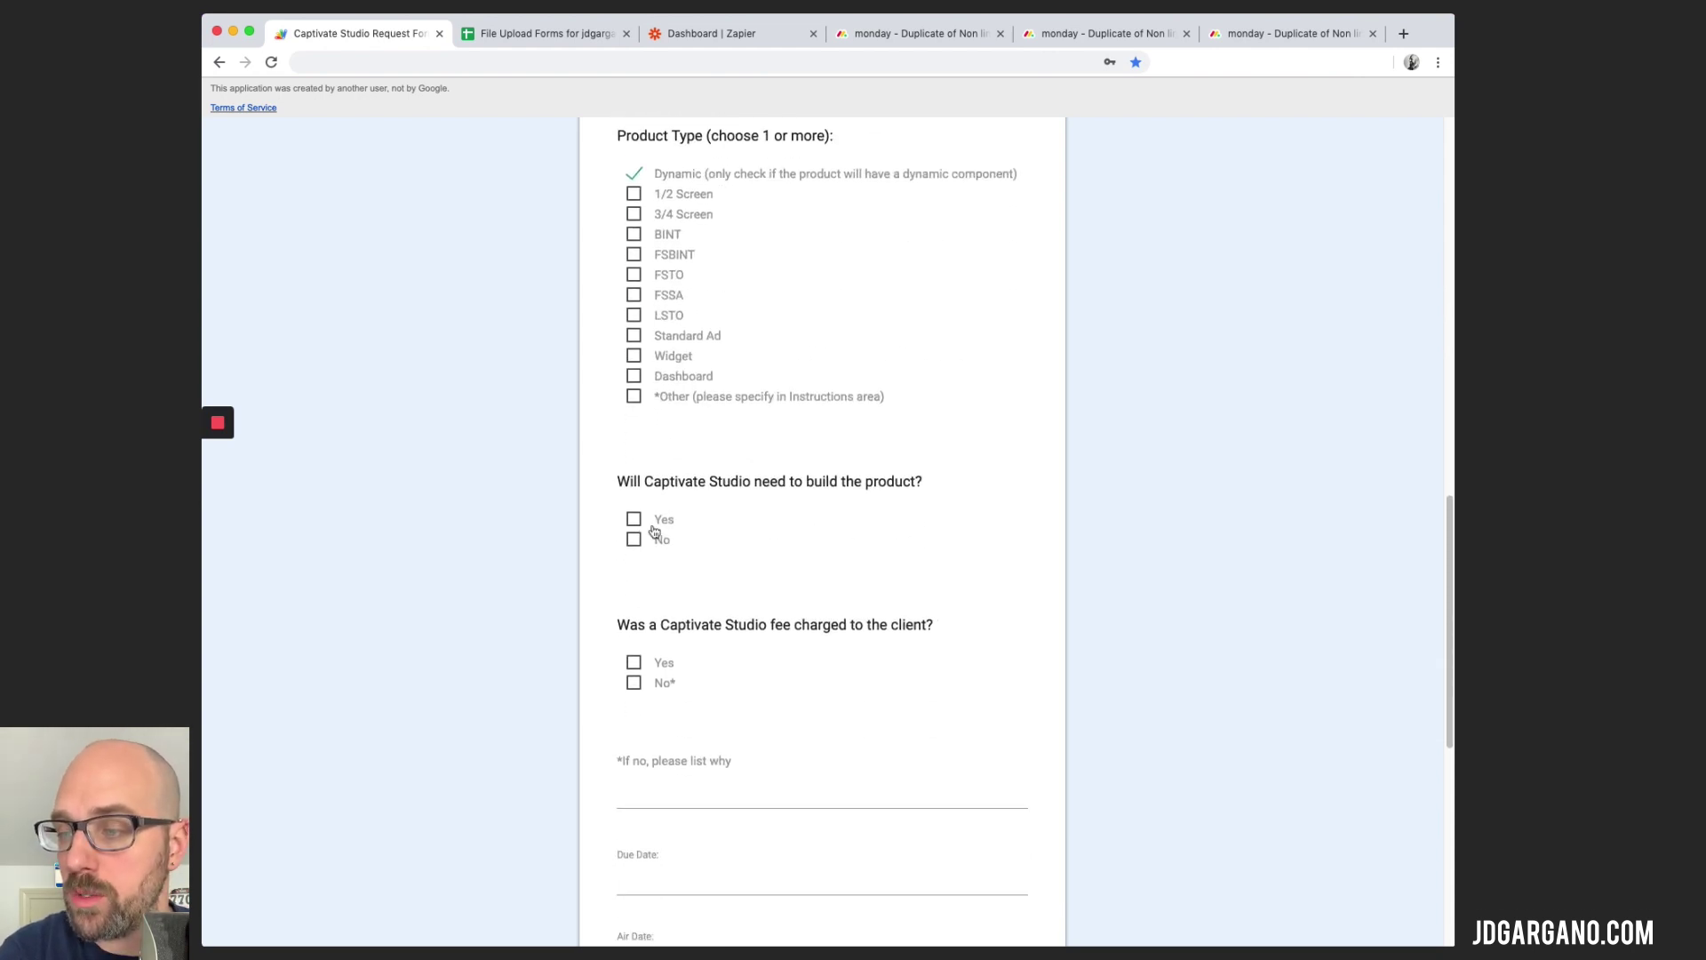
left_click(633, 518)
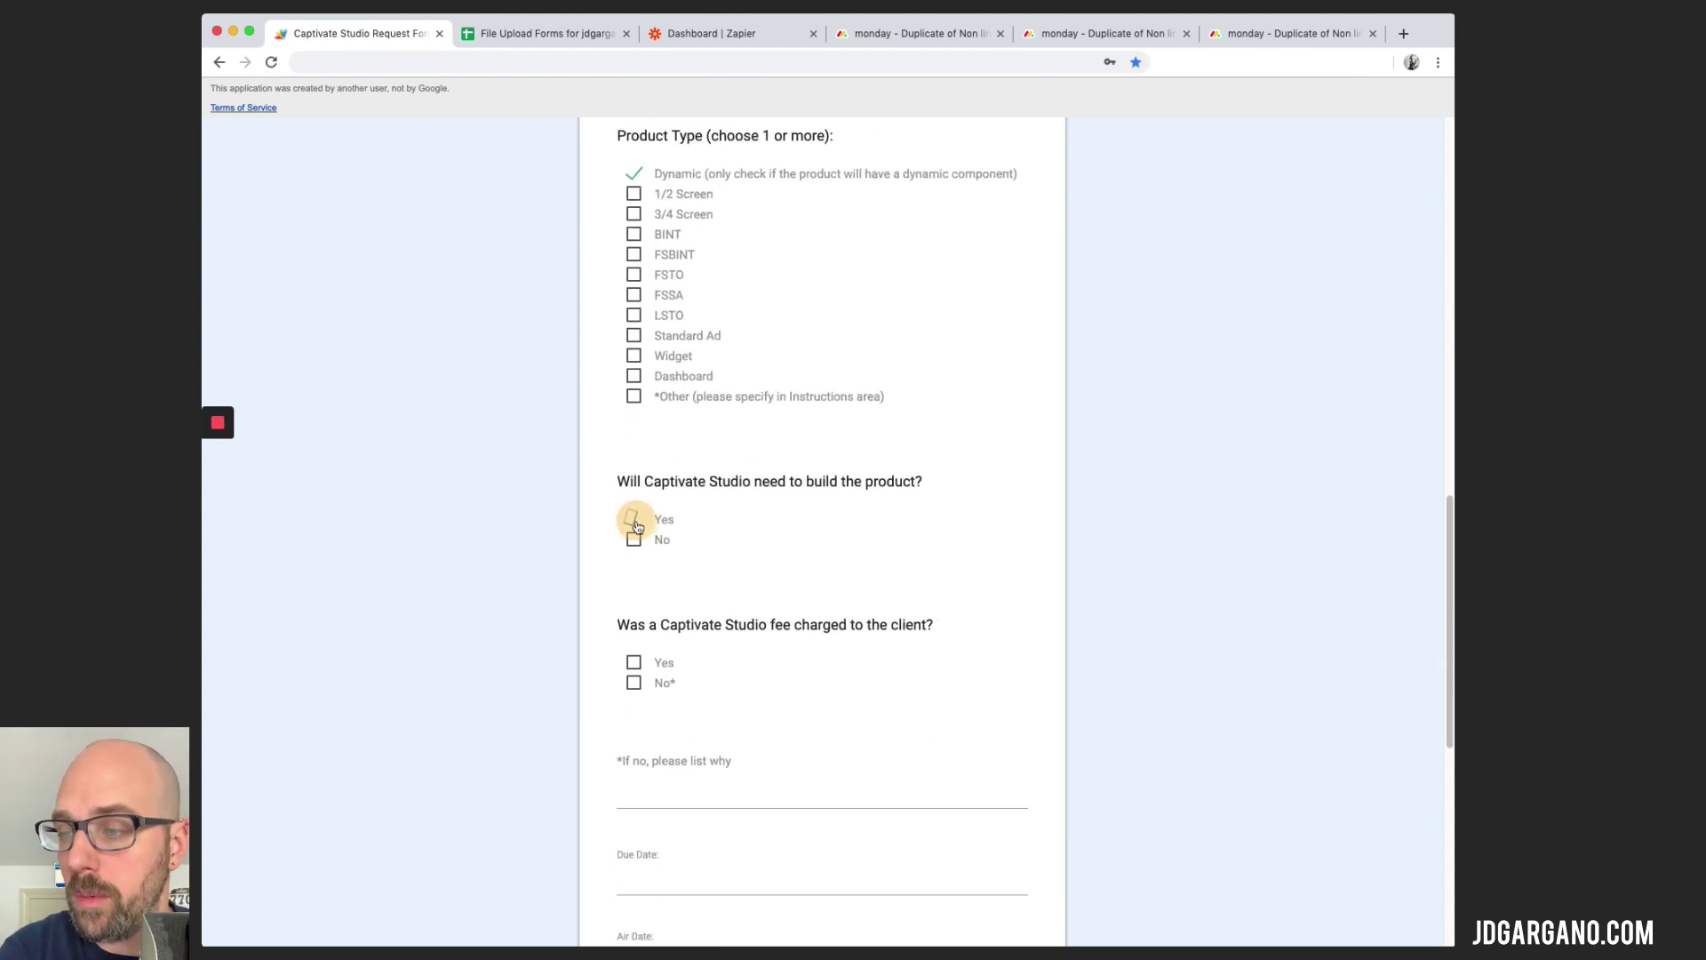
left_click(634, 663)
scroll(637, 669, "down", 1)
left_click(636, 689)
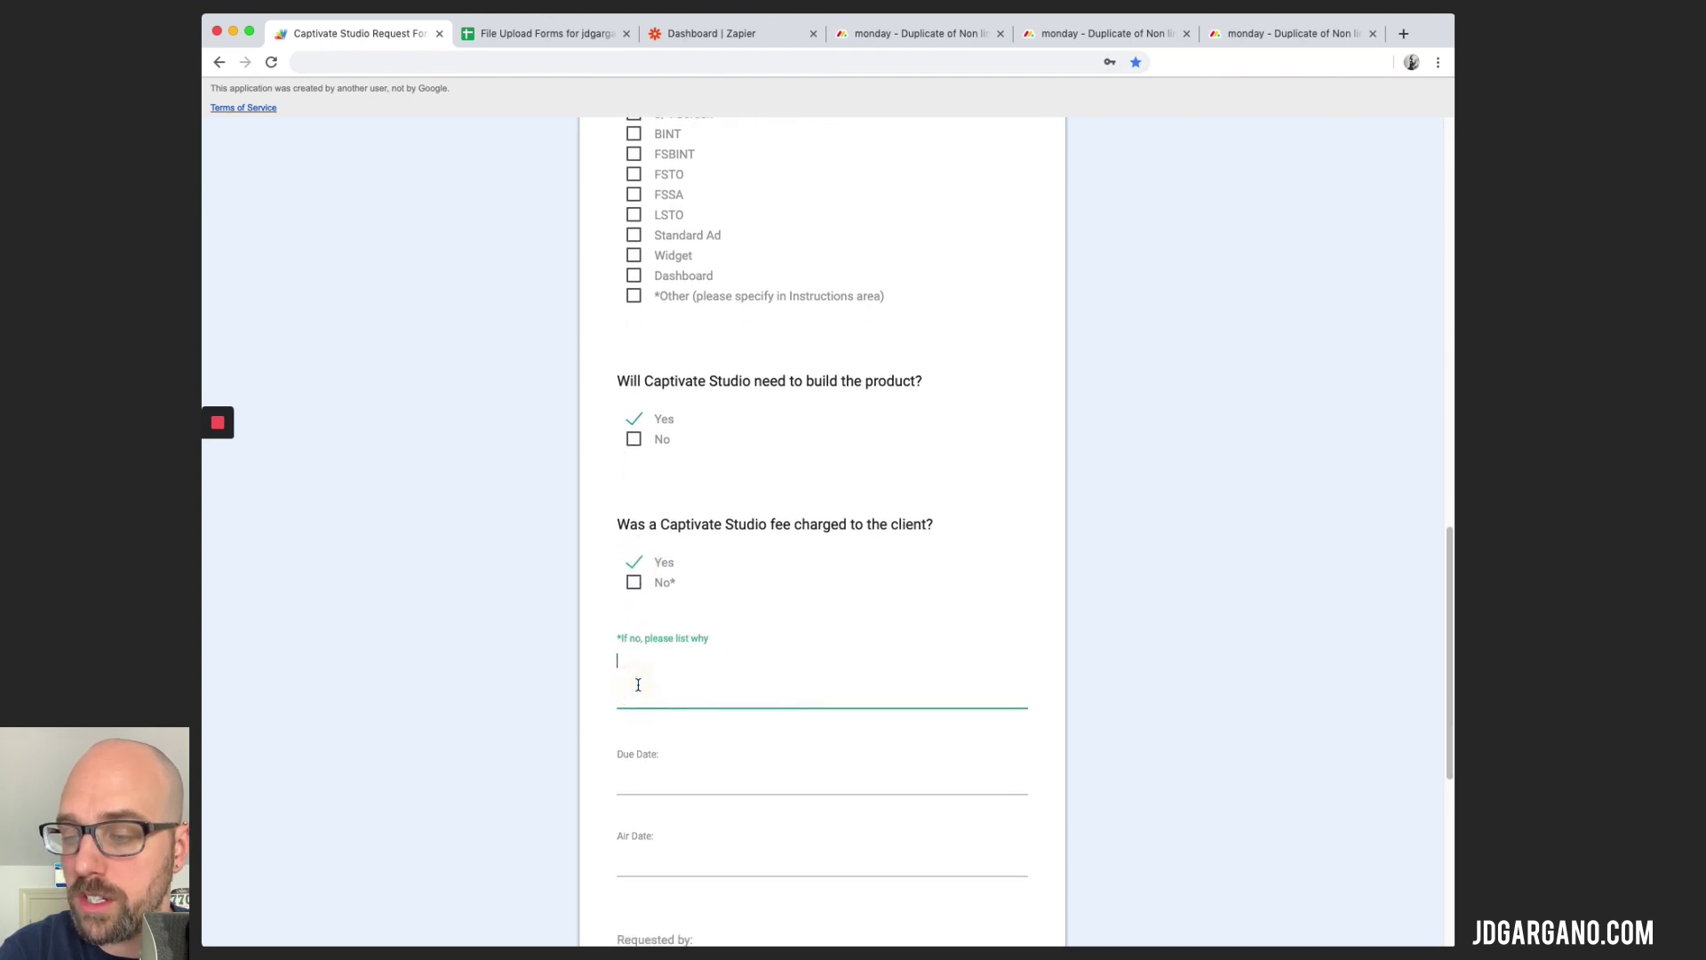
- Set the due date to 26 June 2019 and the air date to 1 July 2019
left_click(746, 773)
left_click(745, 800)
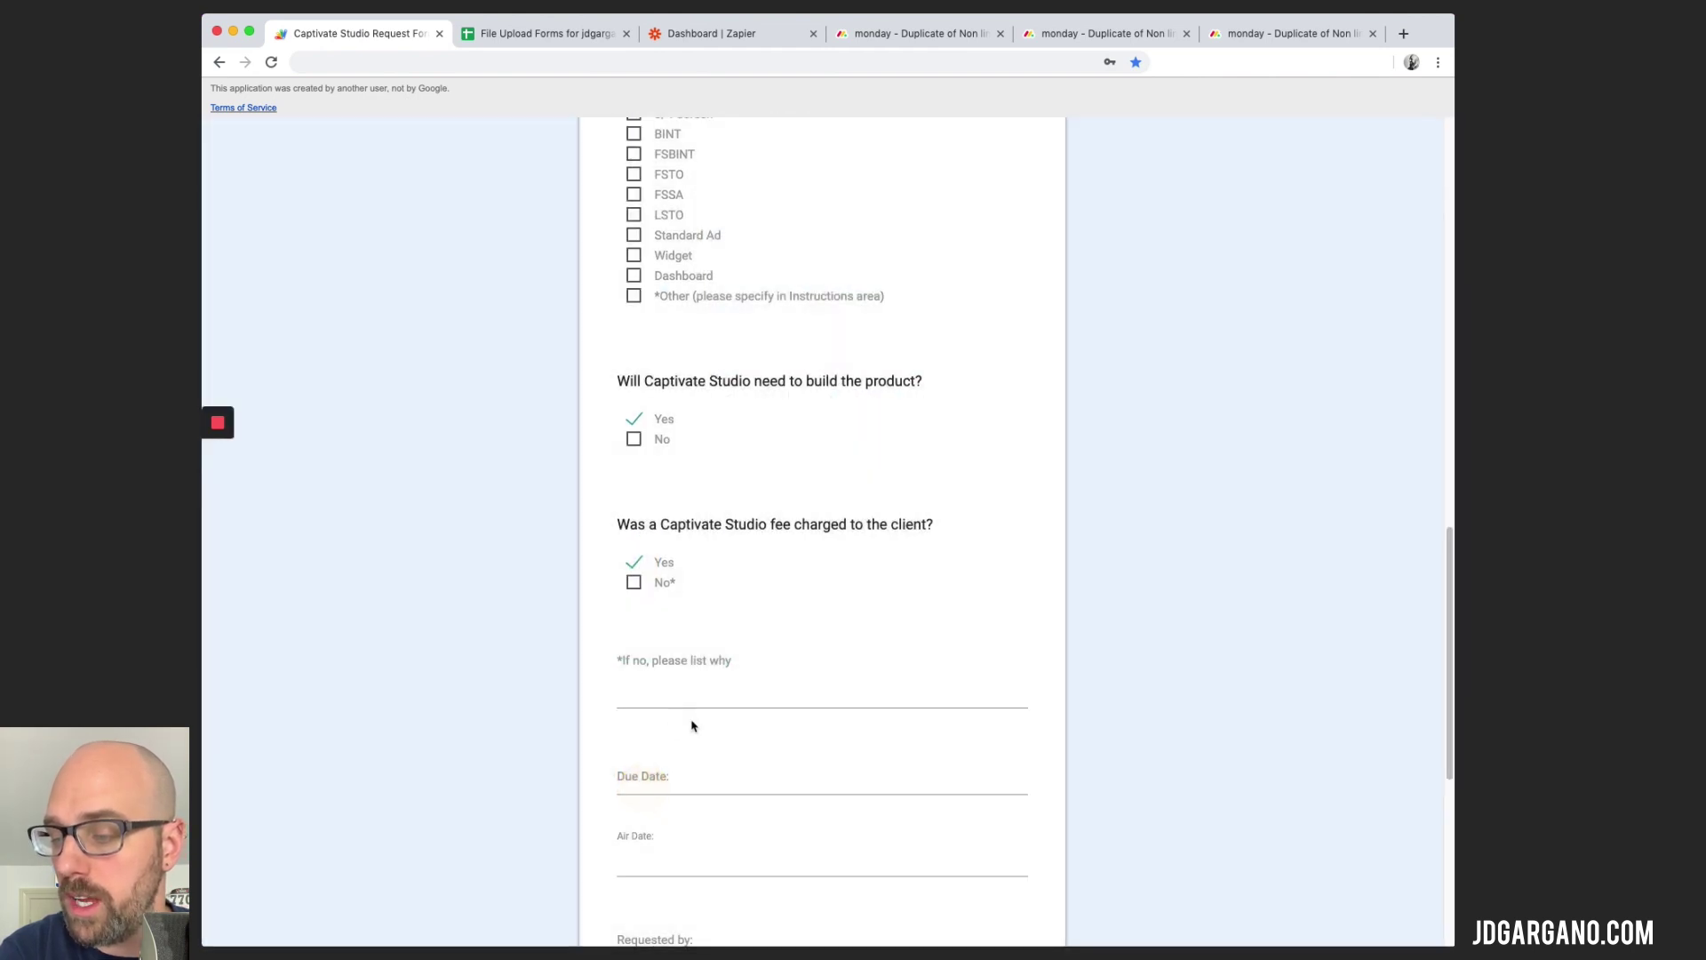
left_click(628, 772)
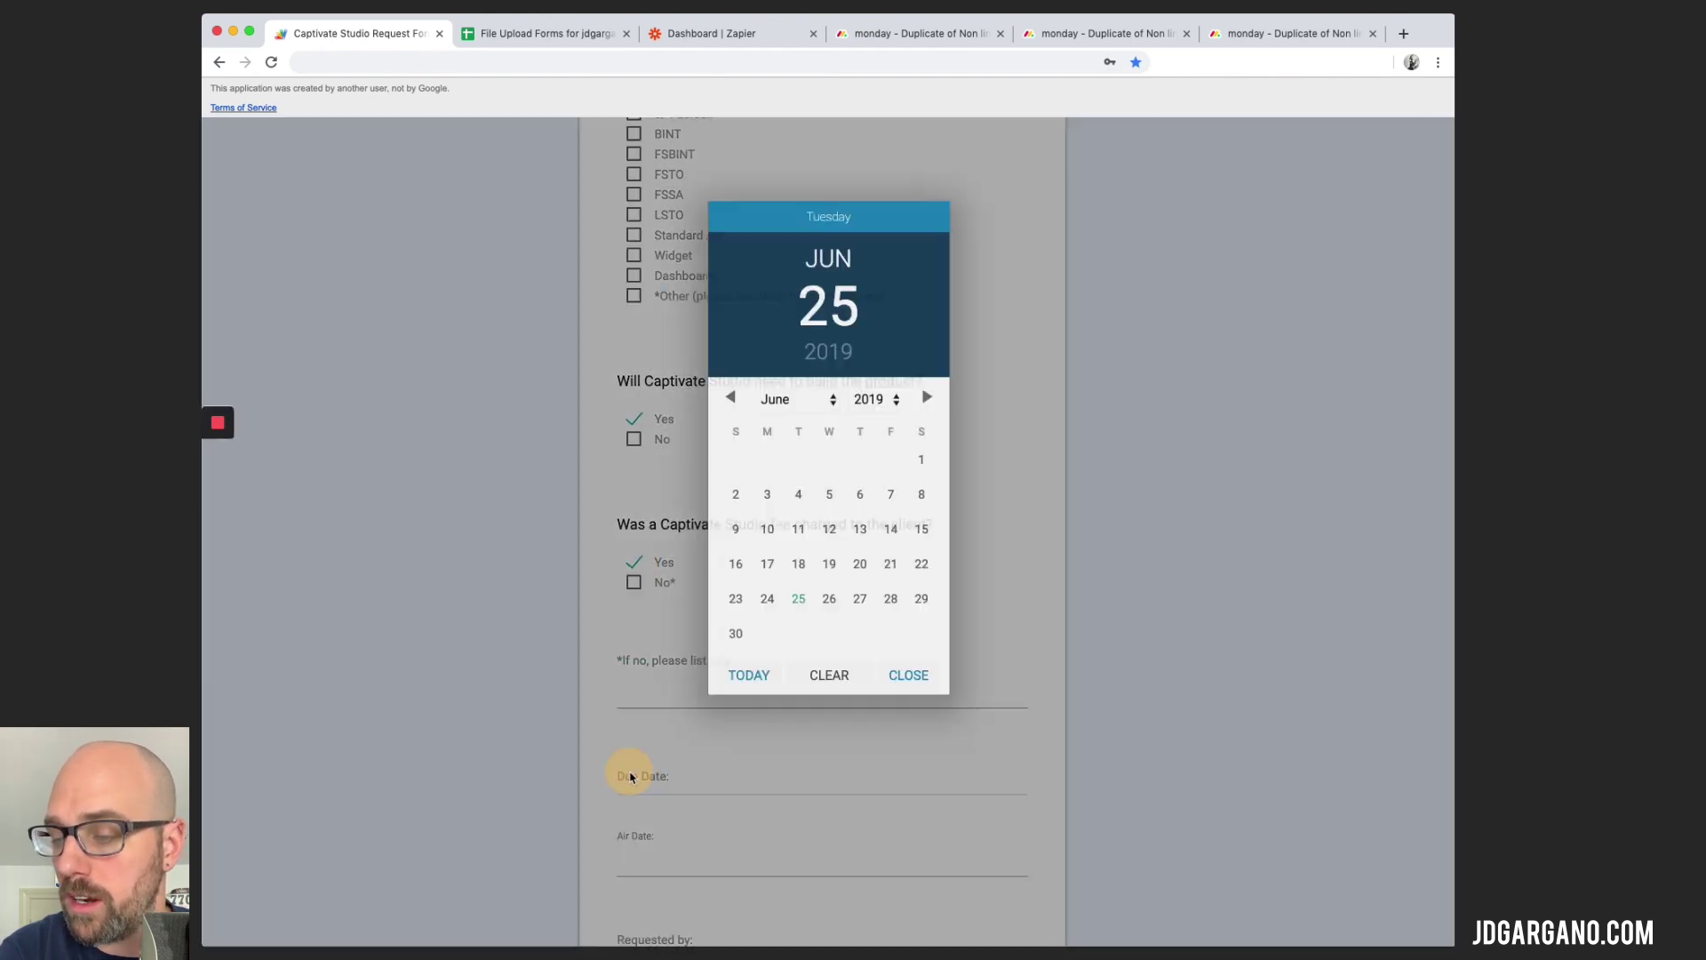
left_click(829, 598)
left_click(909, 674)
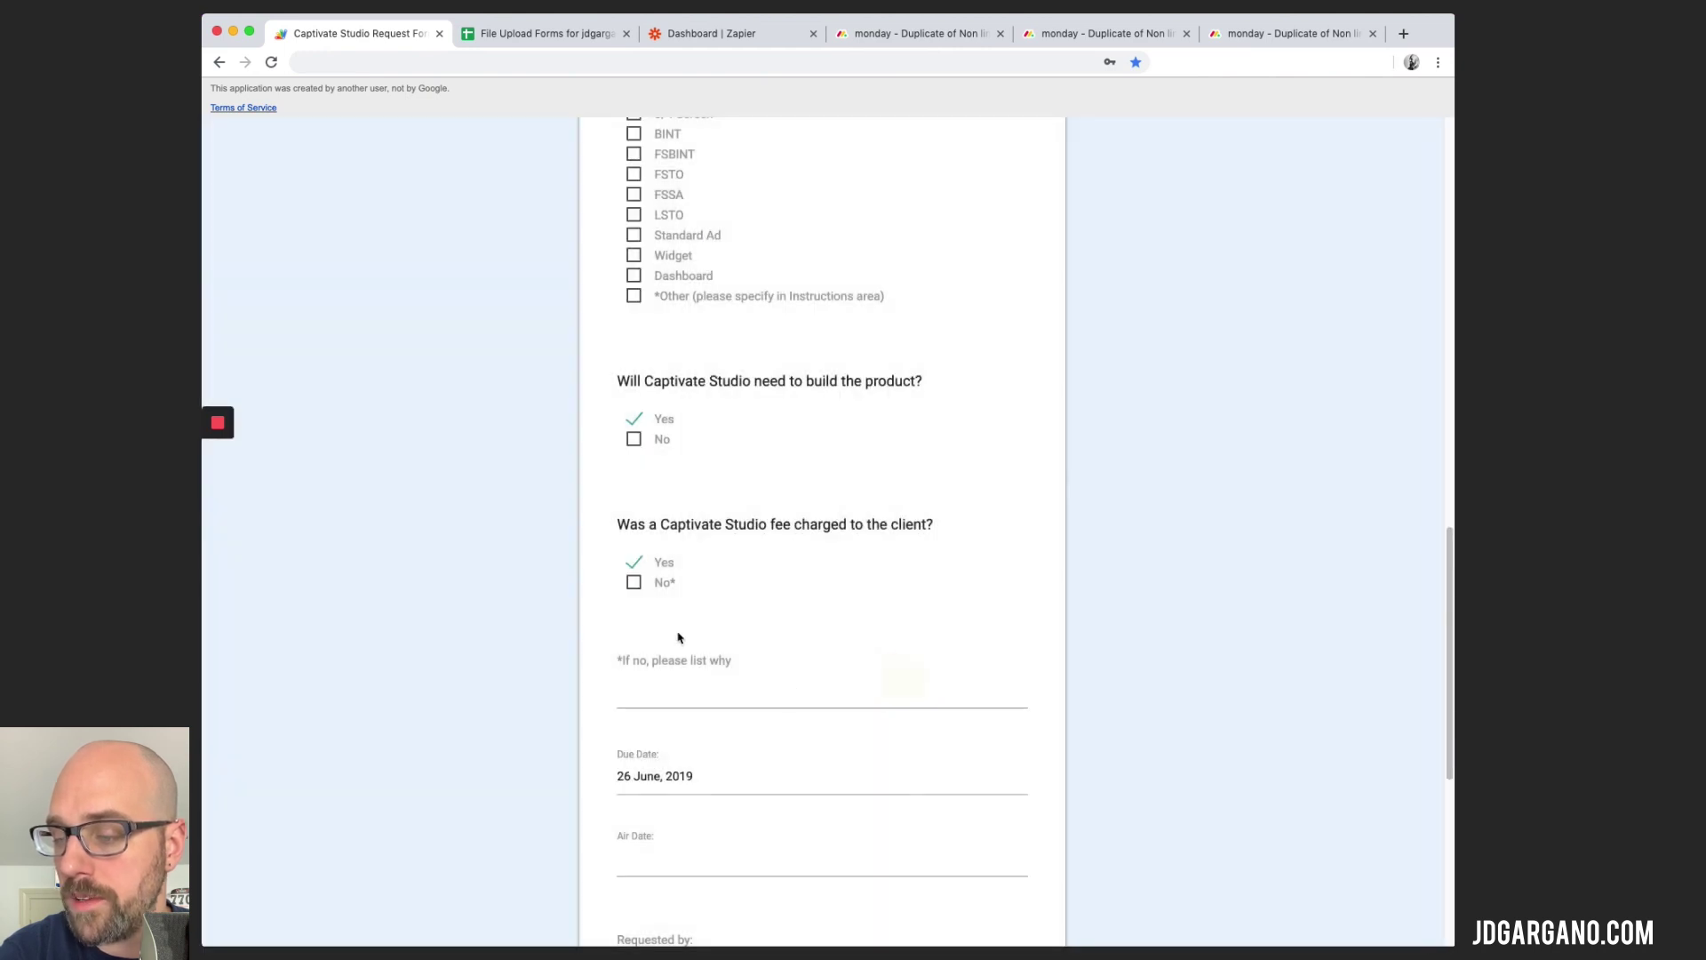
scroll(678, 637, "down", 3)
left_click(626, 659)
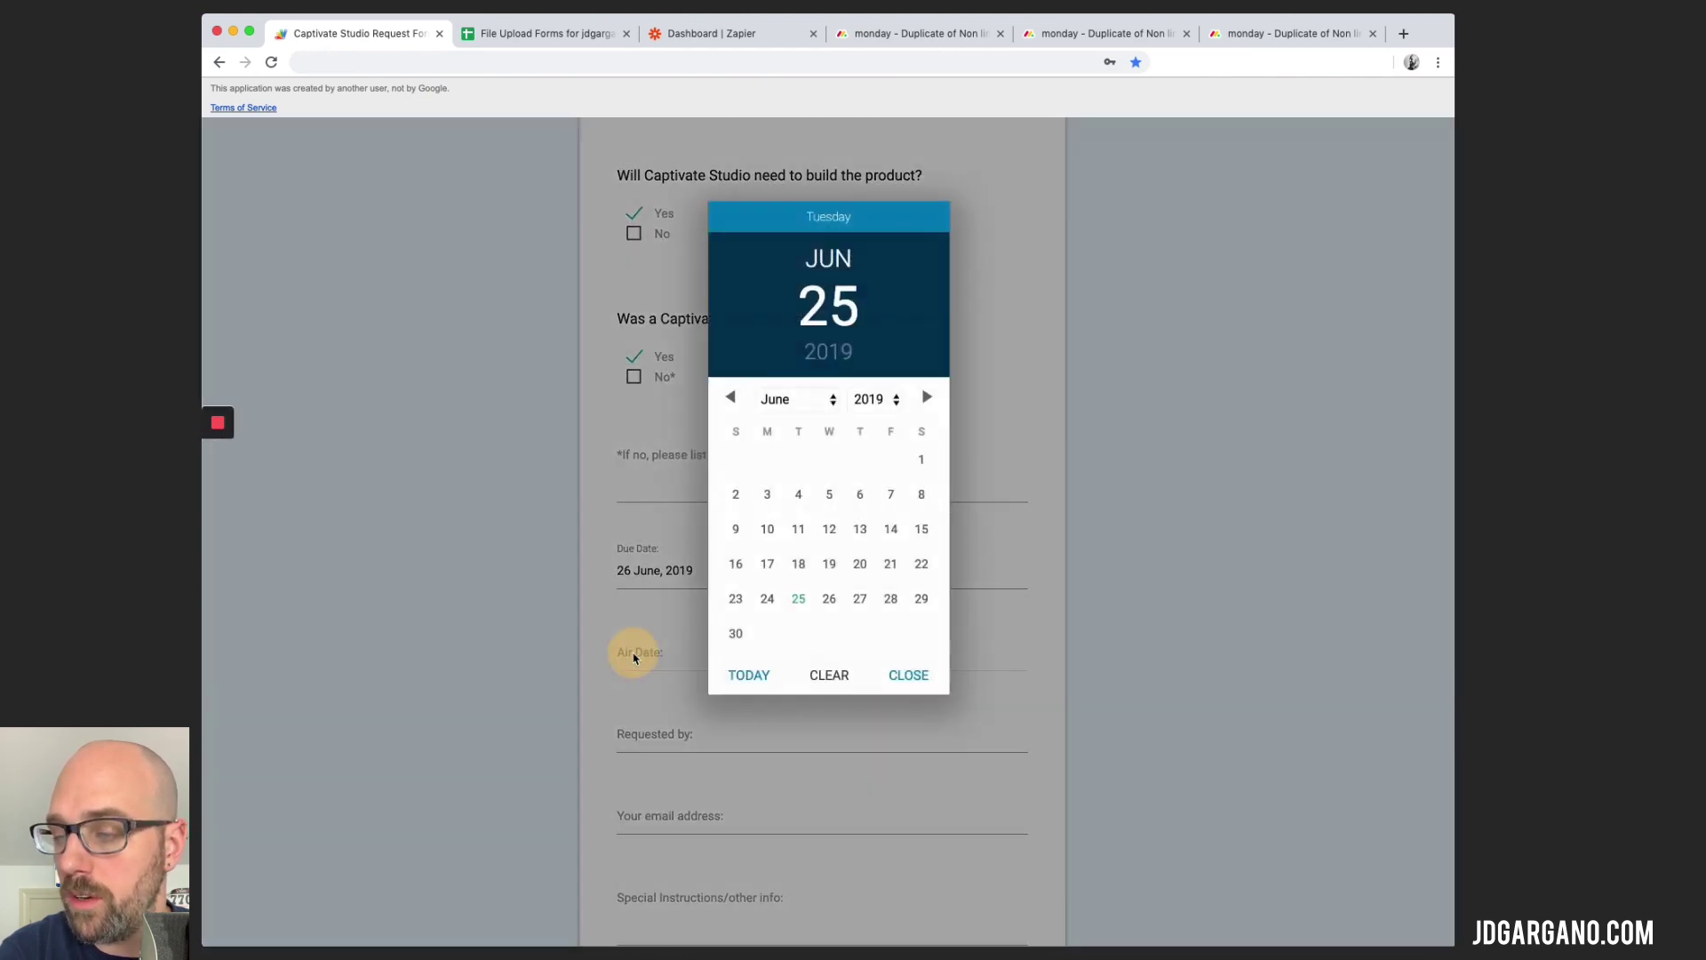
left_click(924, 399)
left_click(766, 458)
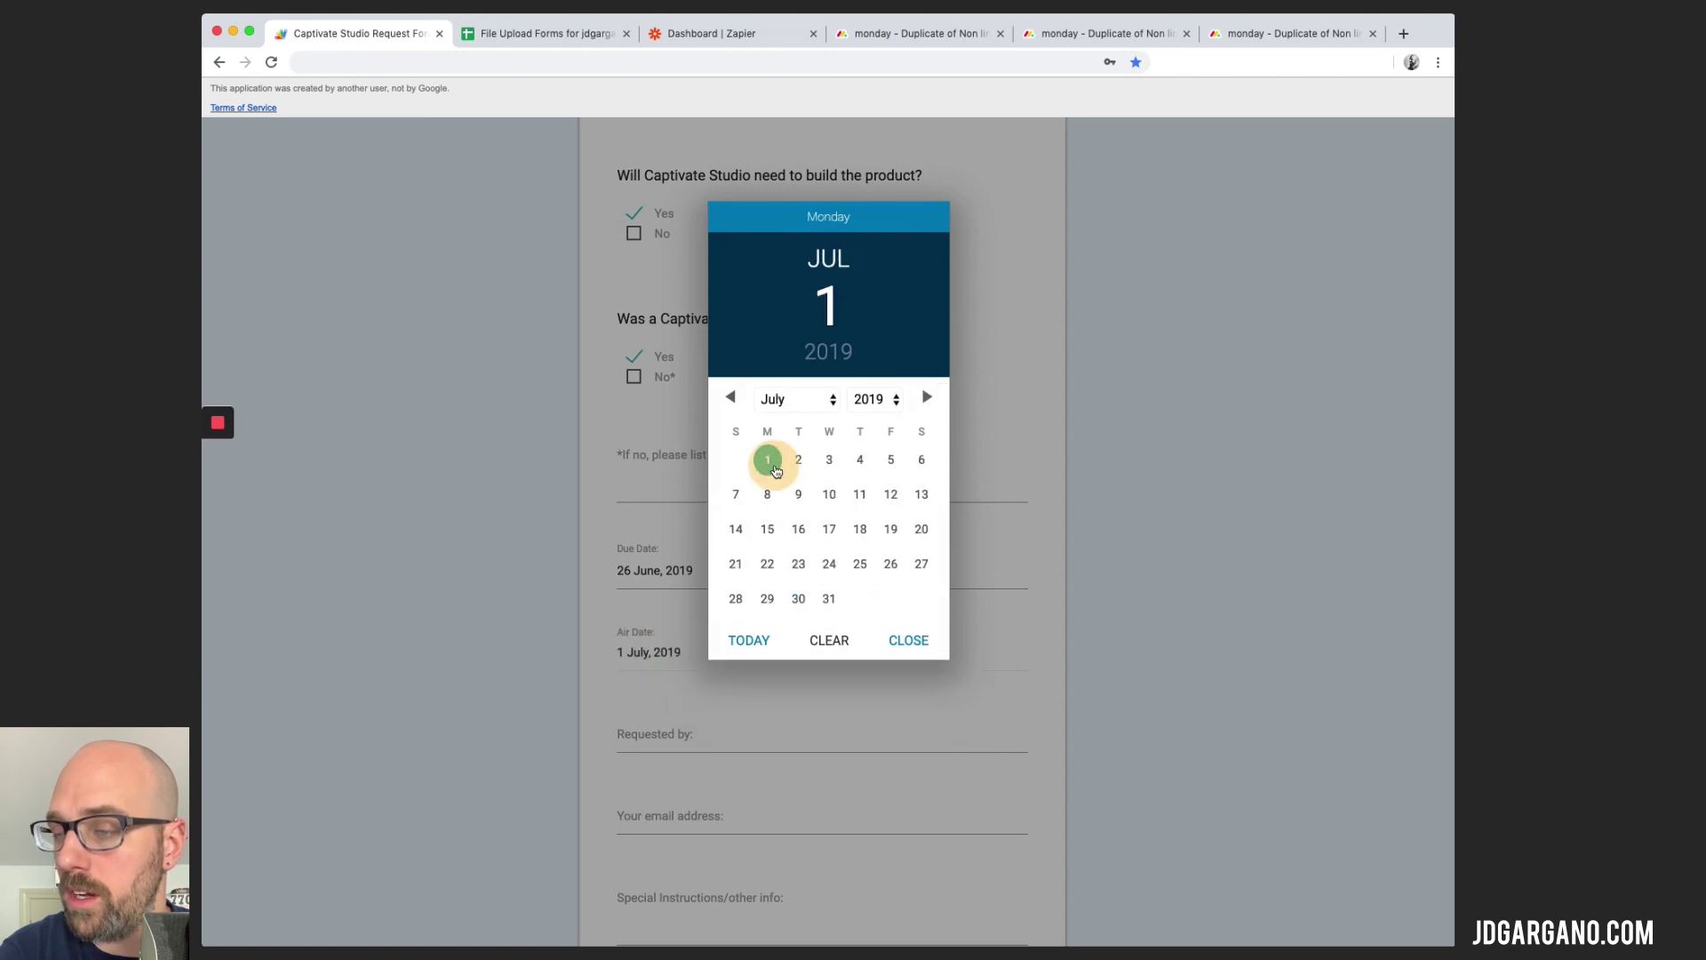
left_click(908, 639)
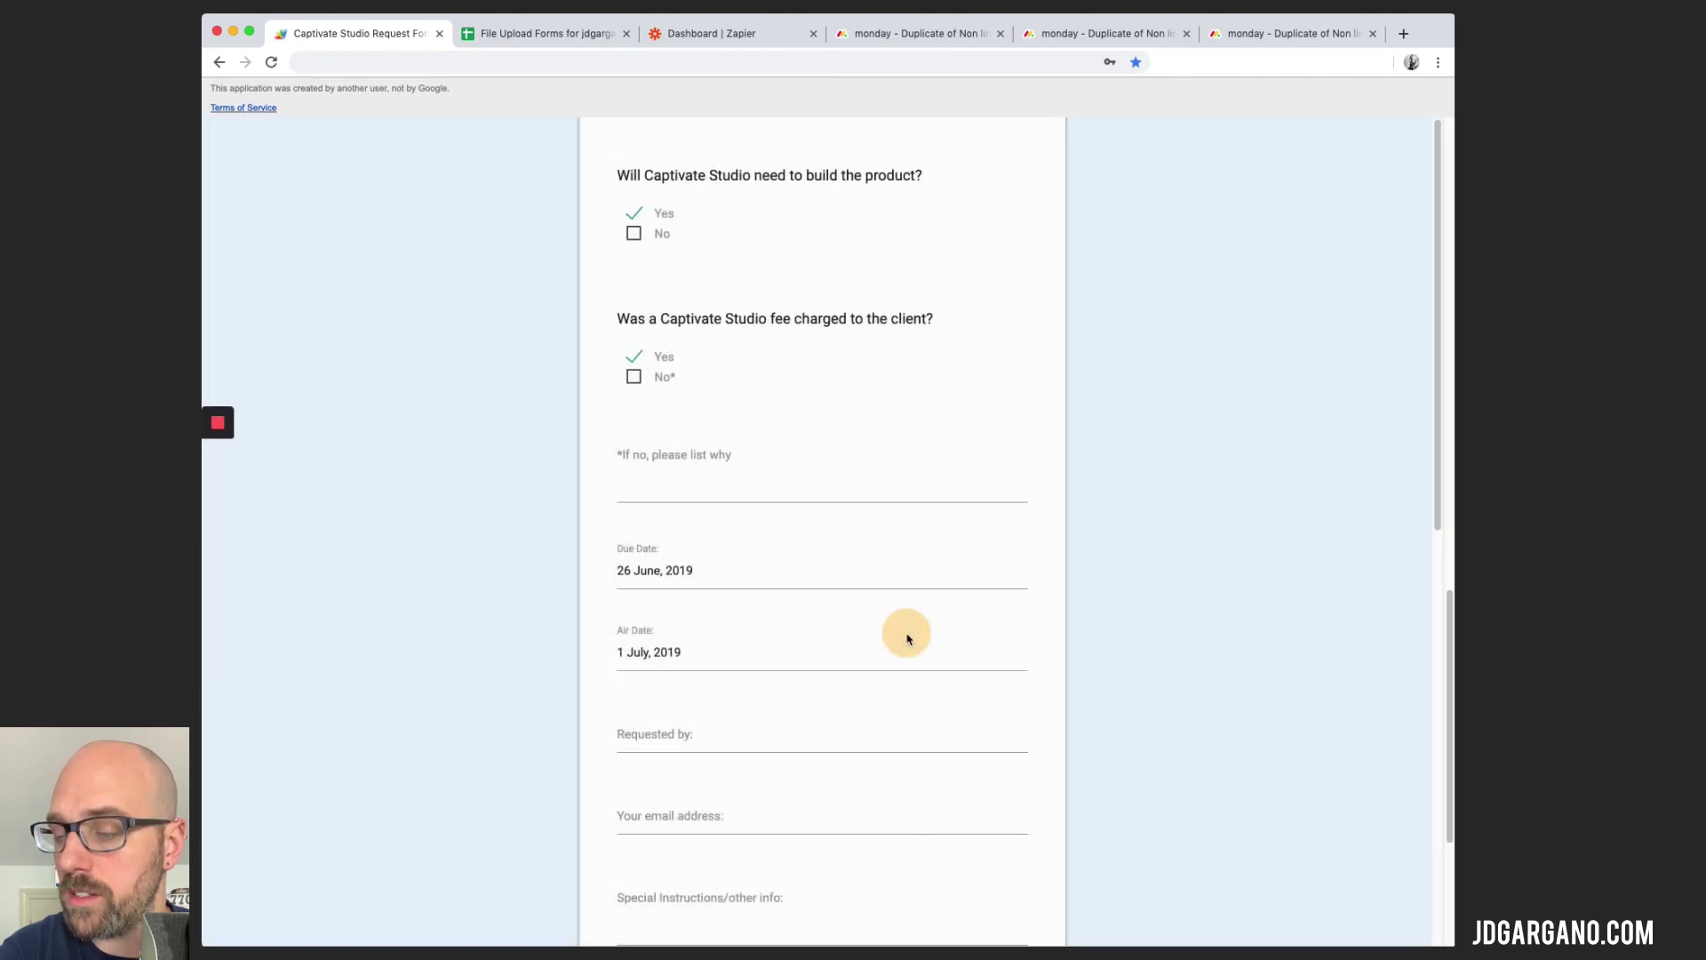
- Autofill the requester's name and e-mail, and enter 'None needed' as special instructions
scroll(889, 622, "down", 3)
left_click(636, 560)
left_click(653, 641)
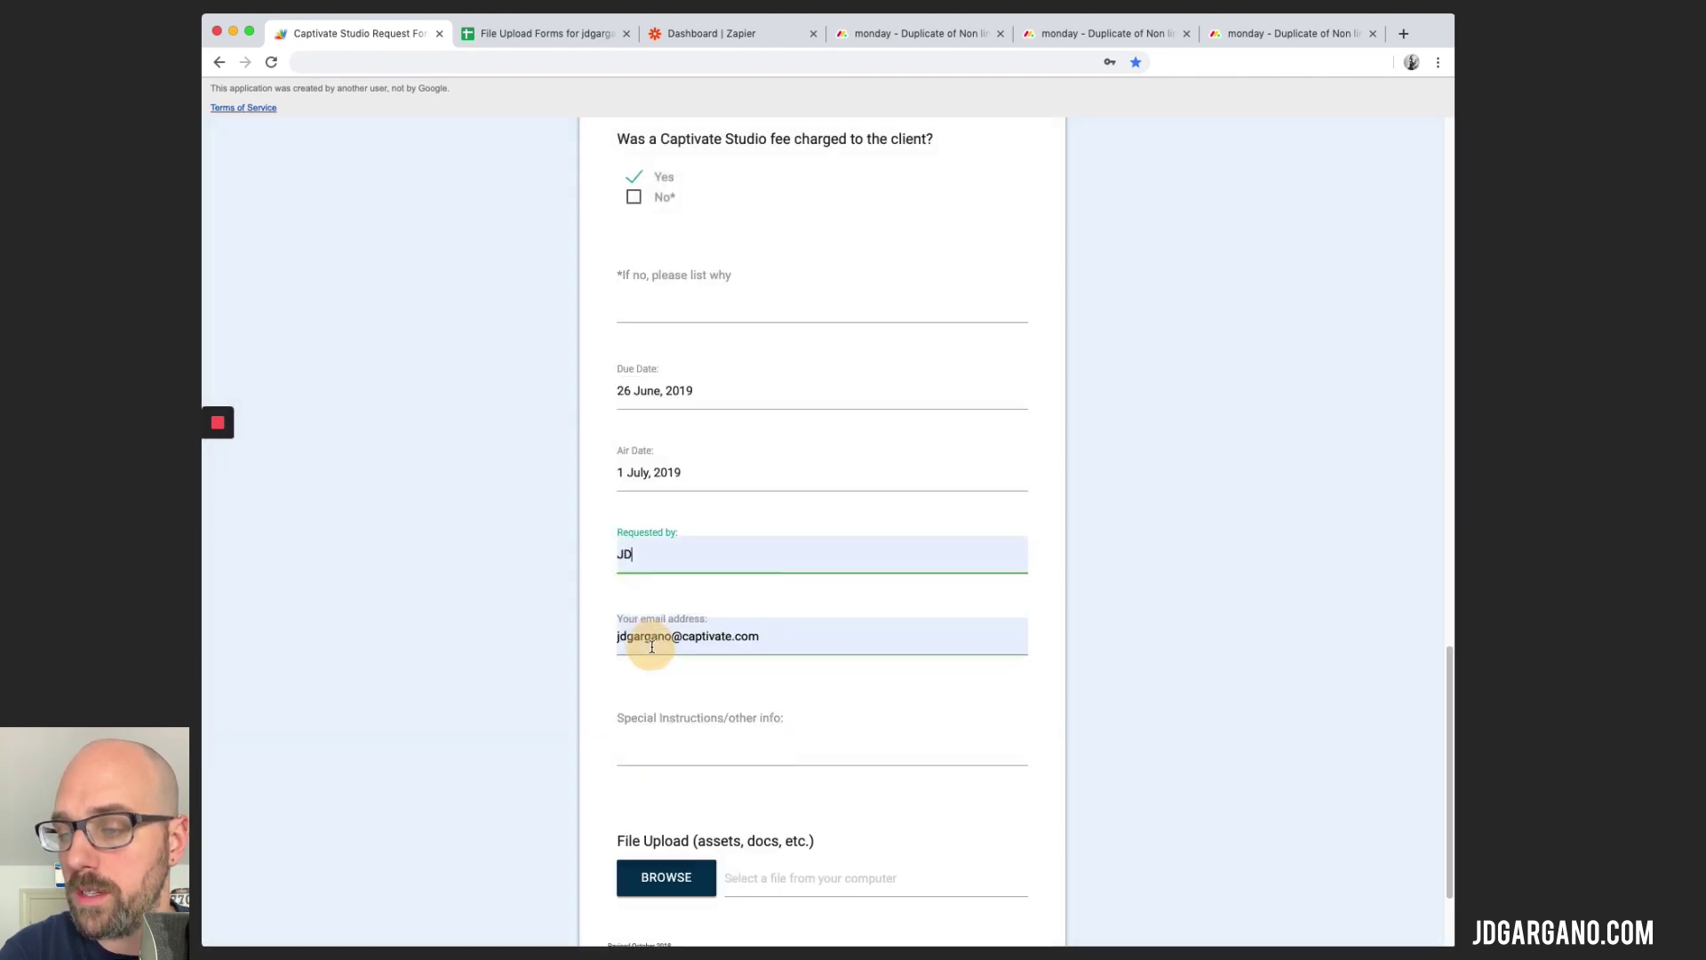
left_click(685, 751)
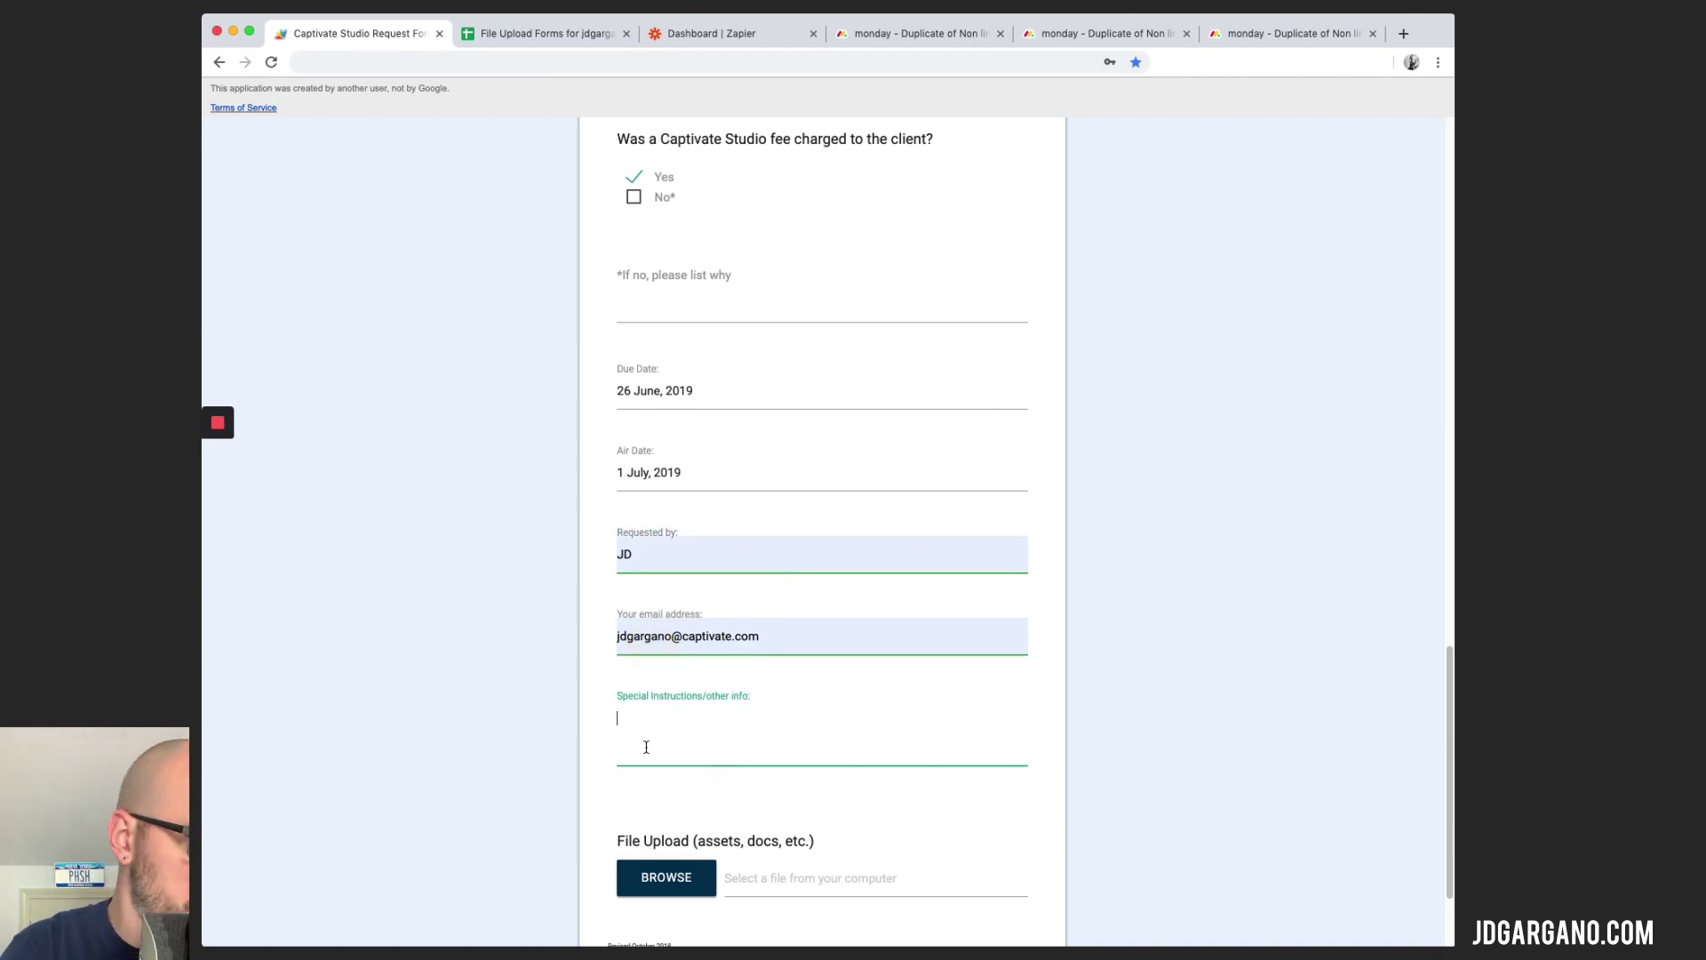
type("None need")
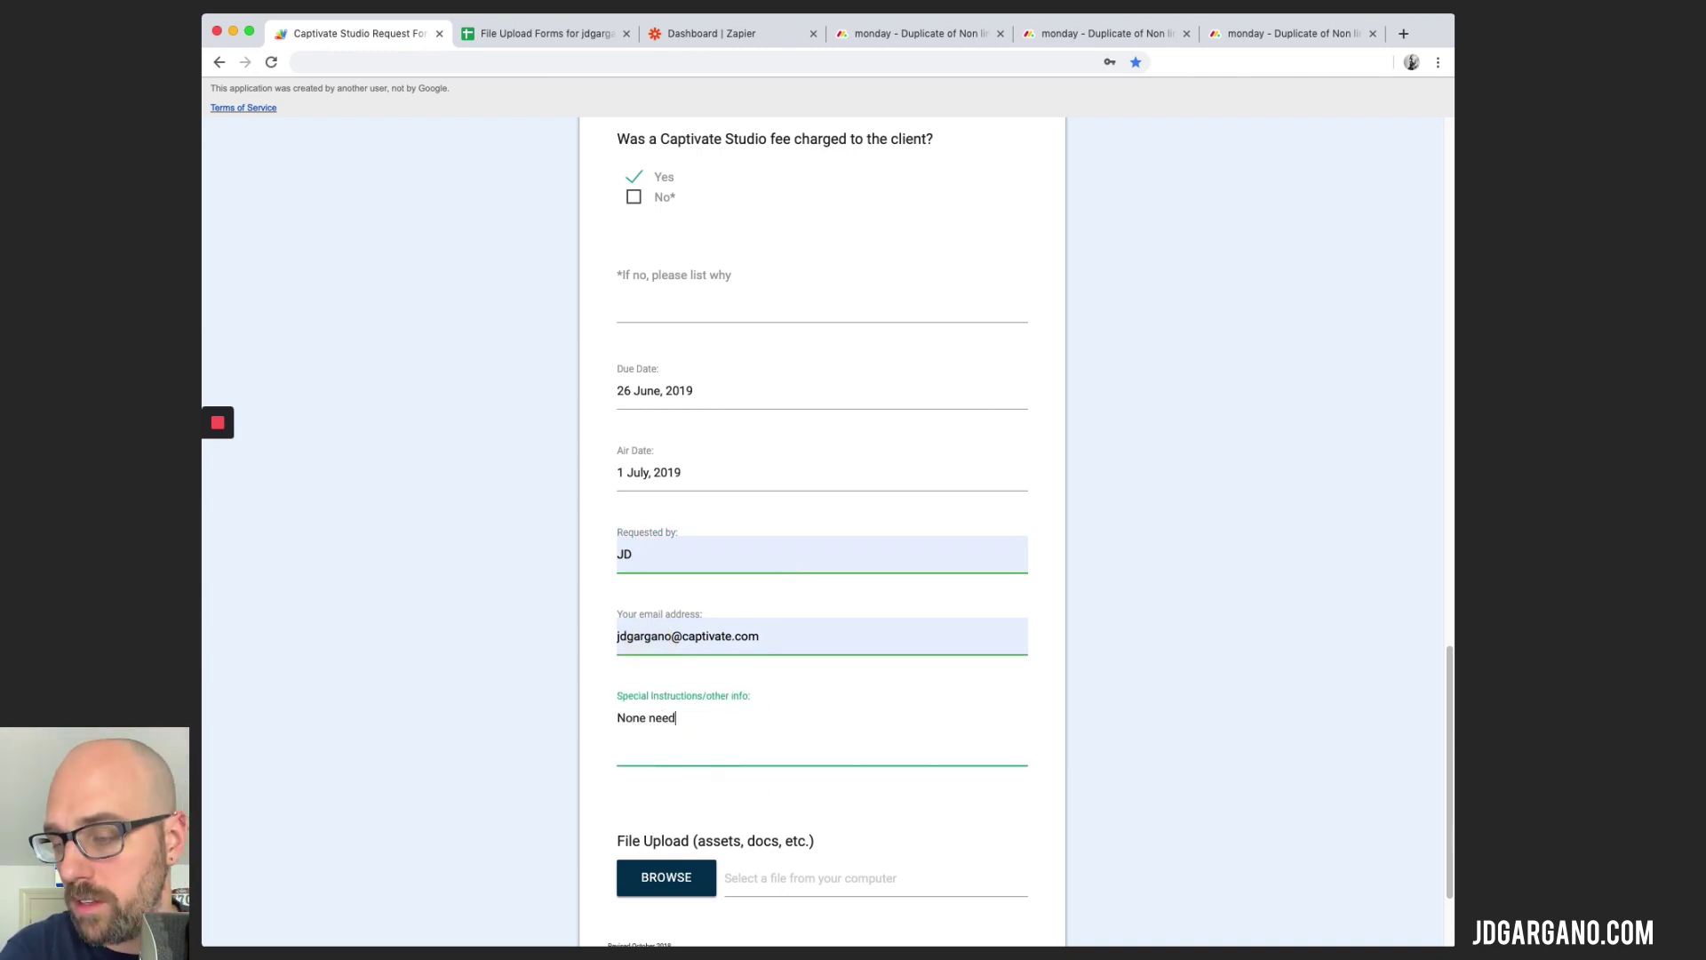
type("ed")
scroll(691, 789, "down", 2)
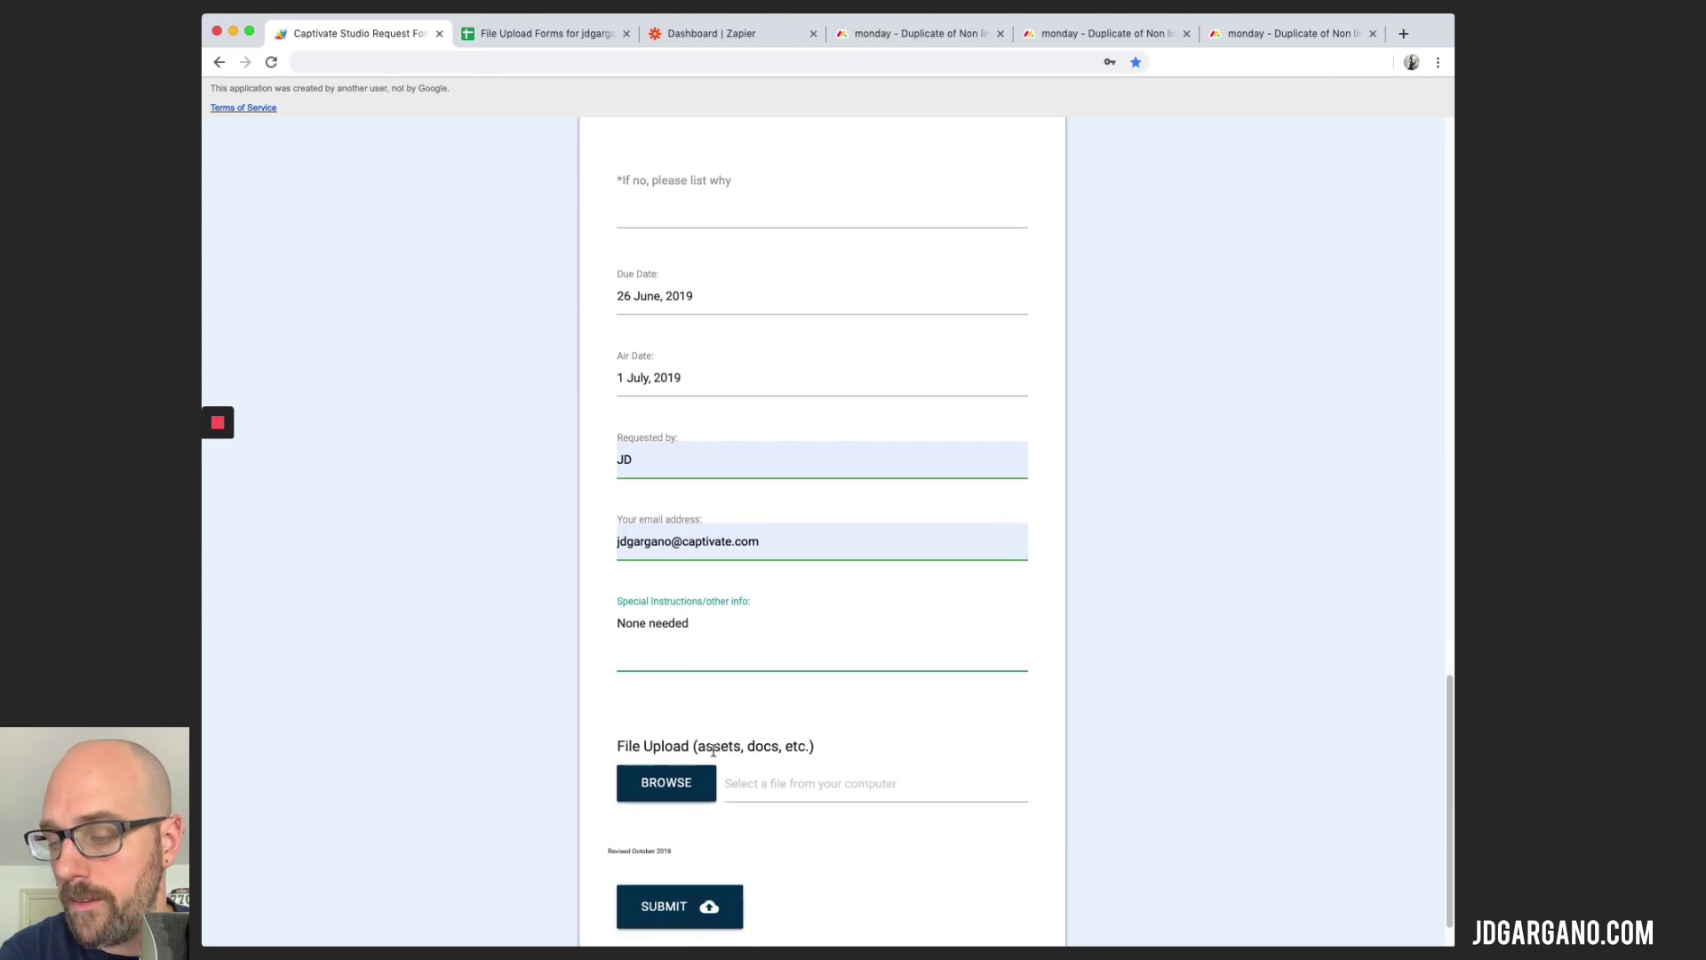
scroll(712, 751, "down", 1)
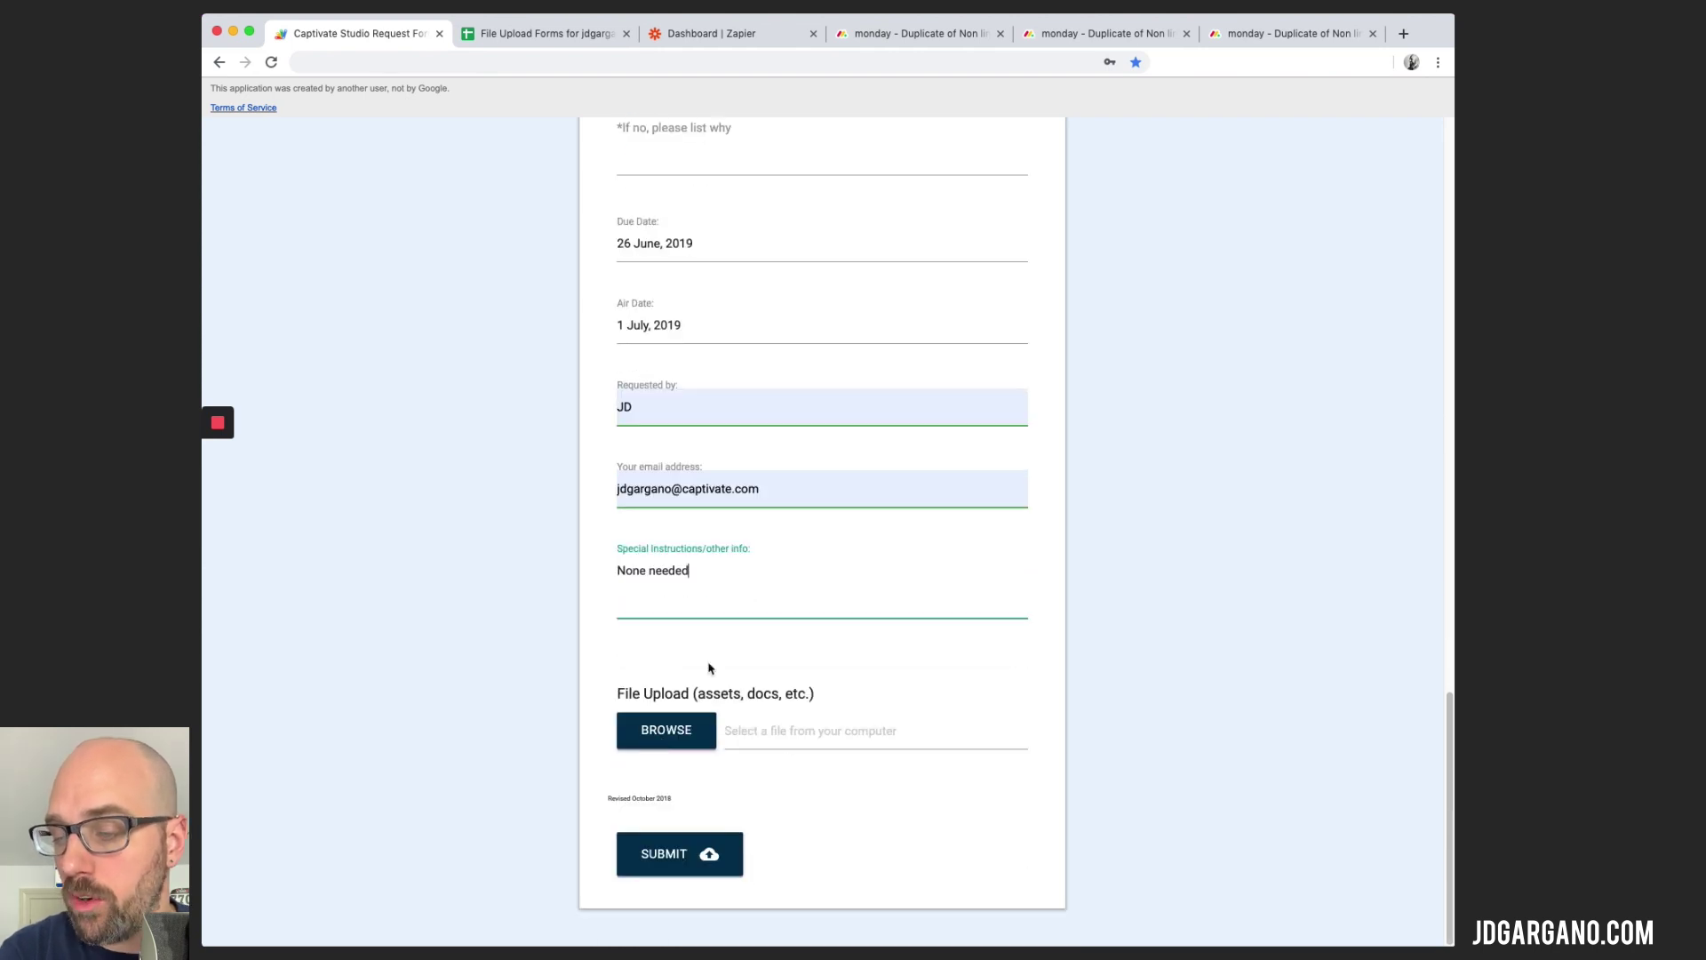
- Attach TTD logo.png from this computer and upload it to the File Upload field
left_click(673, 742)
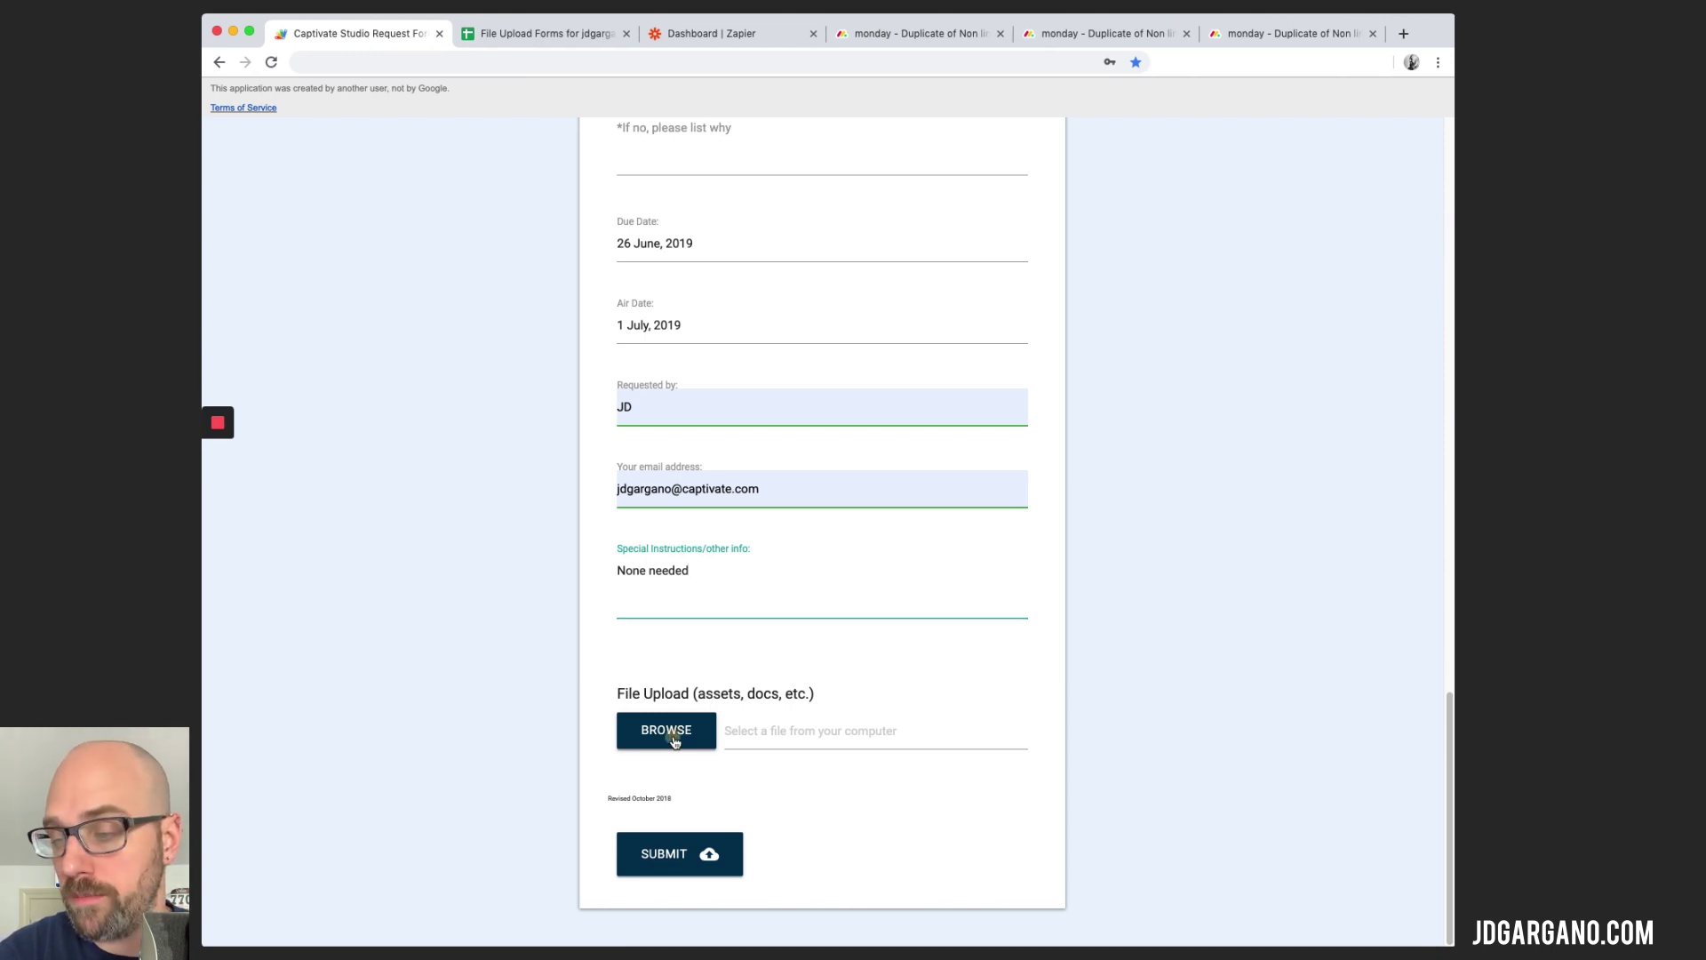
left_click(831, 505)
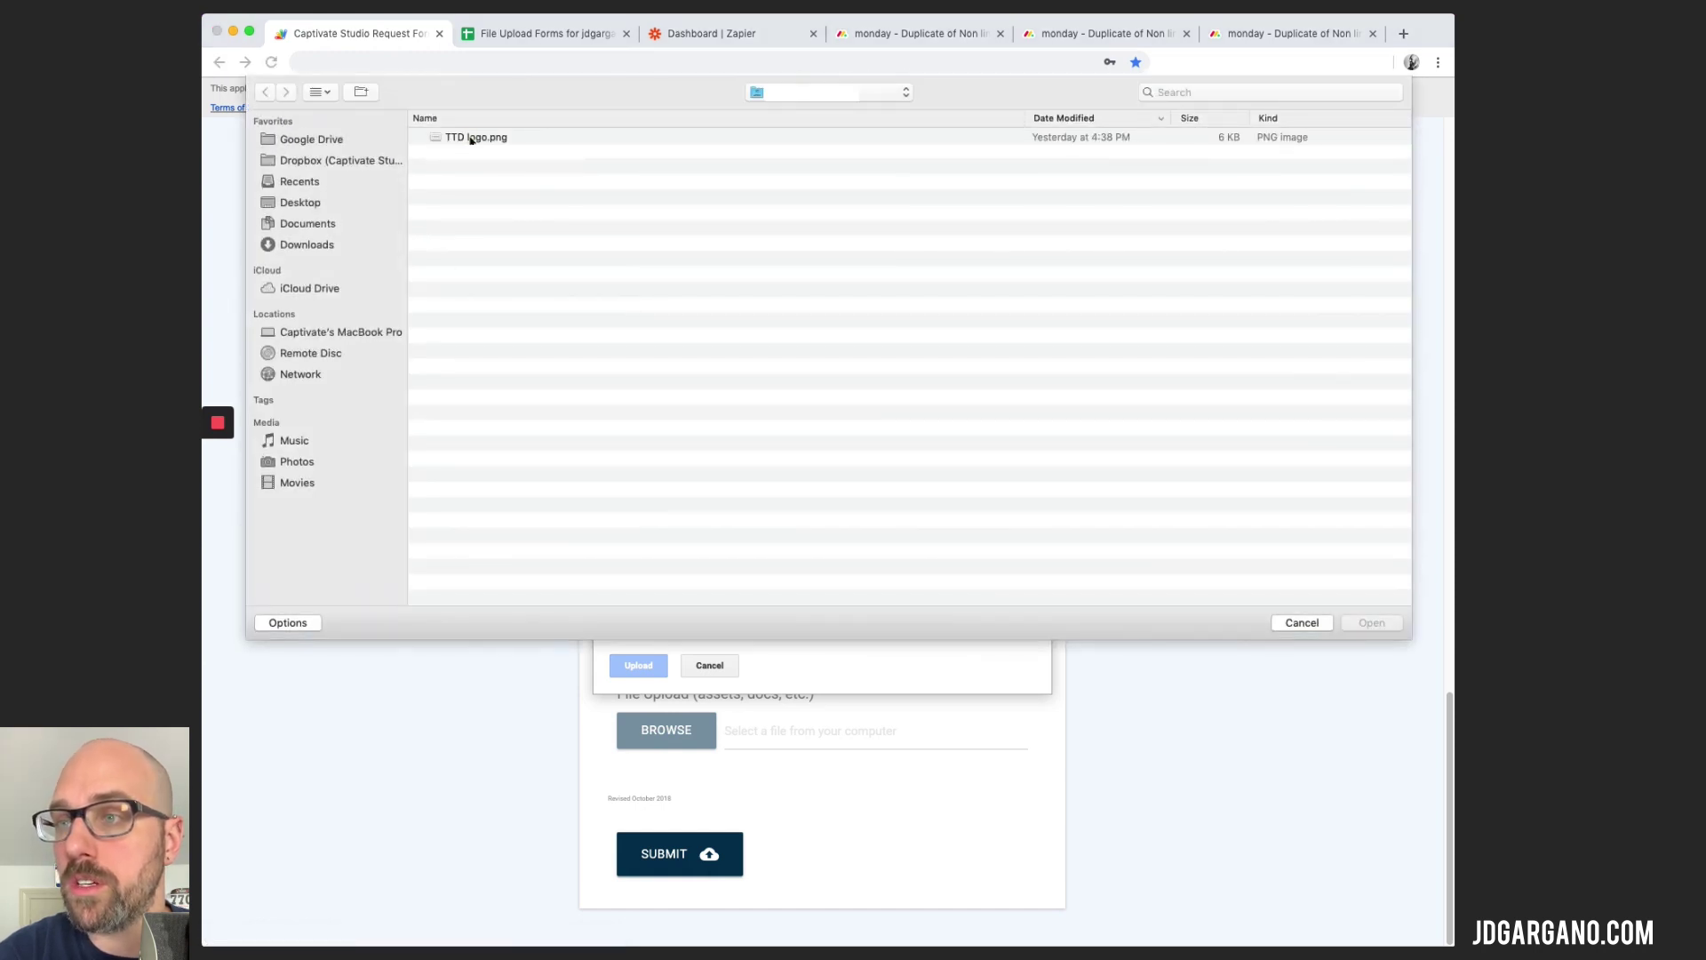
left_click(471, 137)
left_click(1379, 623)
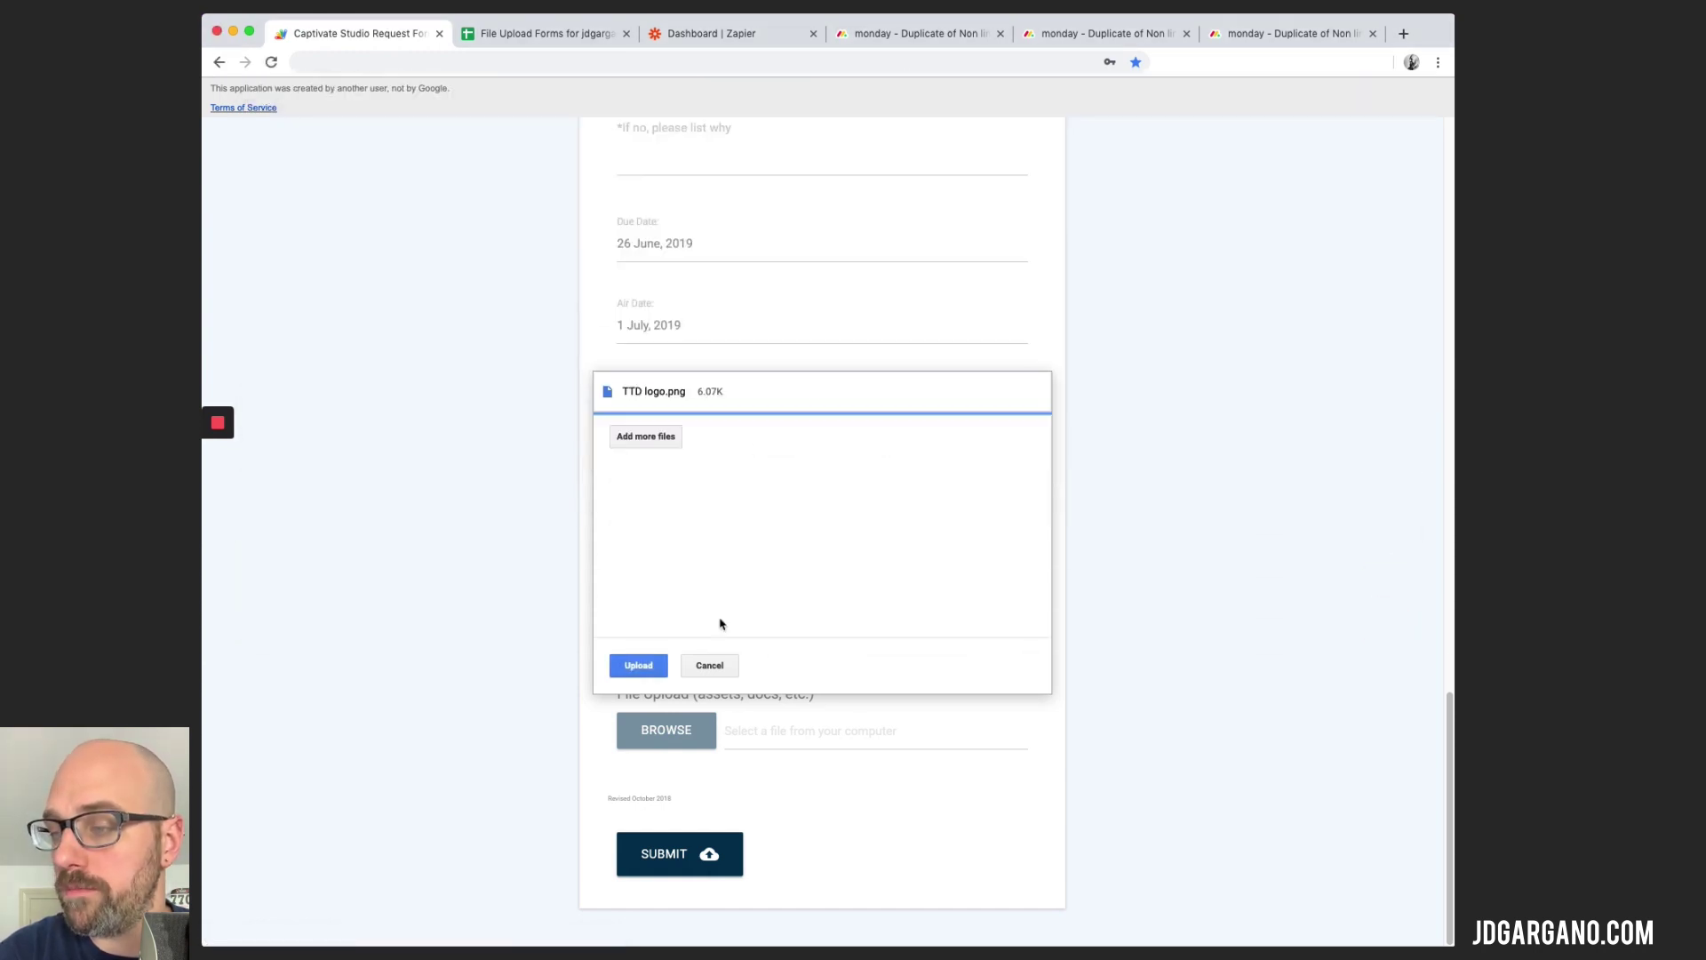
left_click(638, 665)
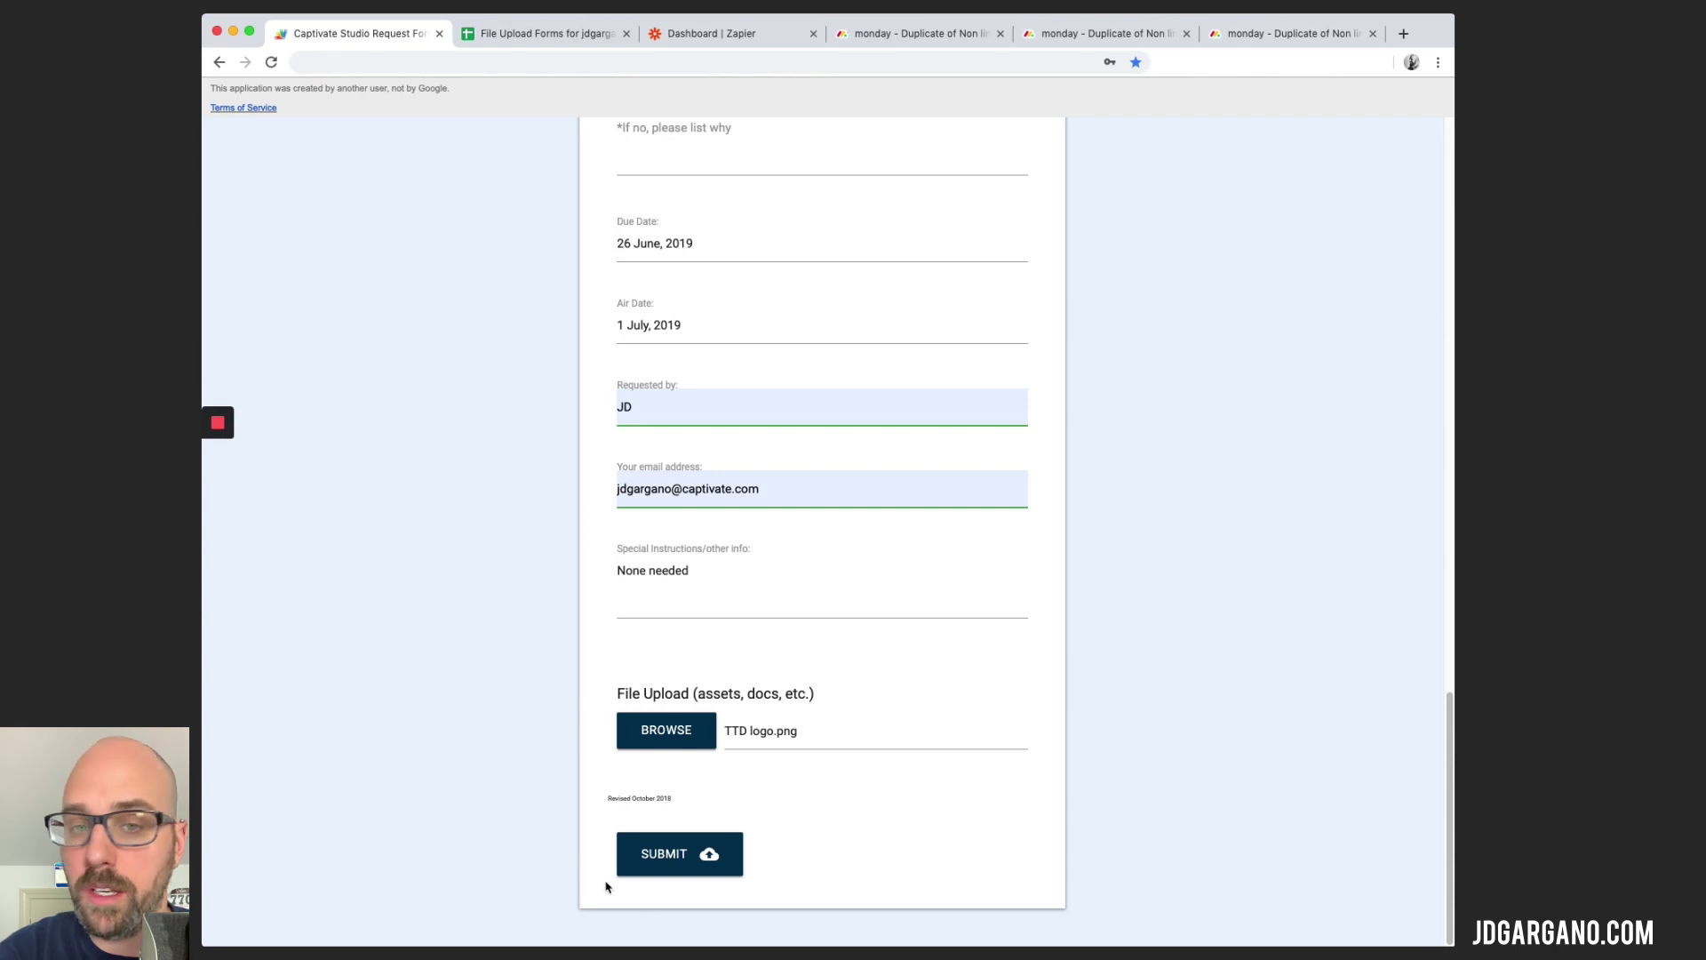
- Submit the completed request form and move to the File Upload Forms spreadsheet
left_click(673, 864)
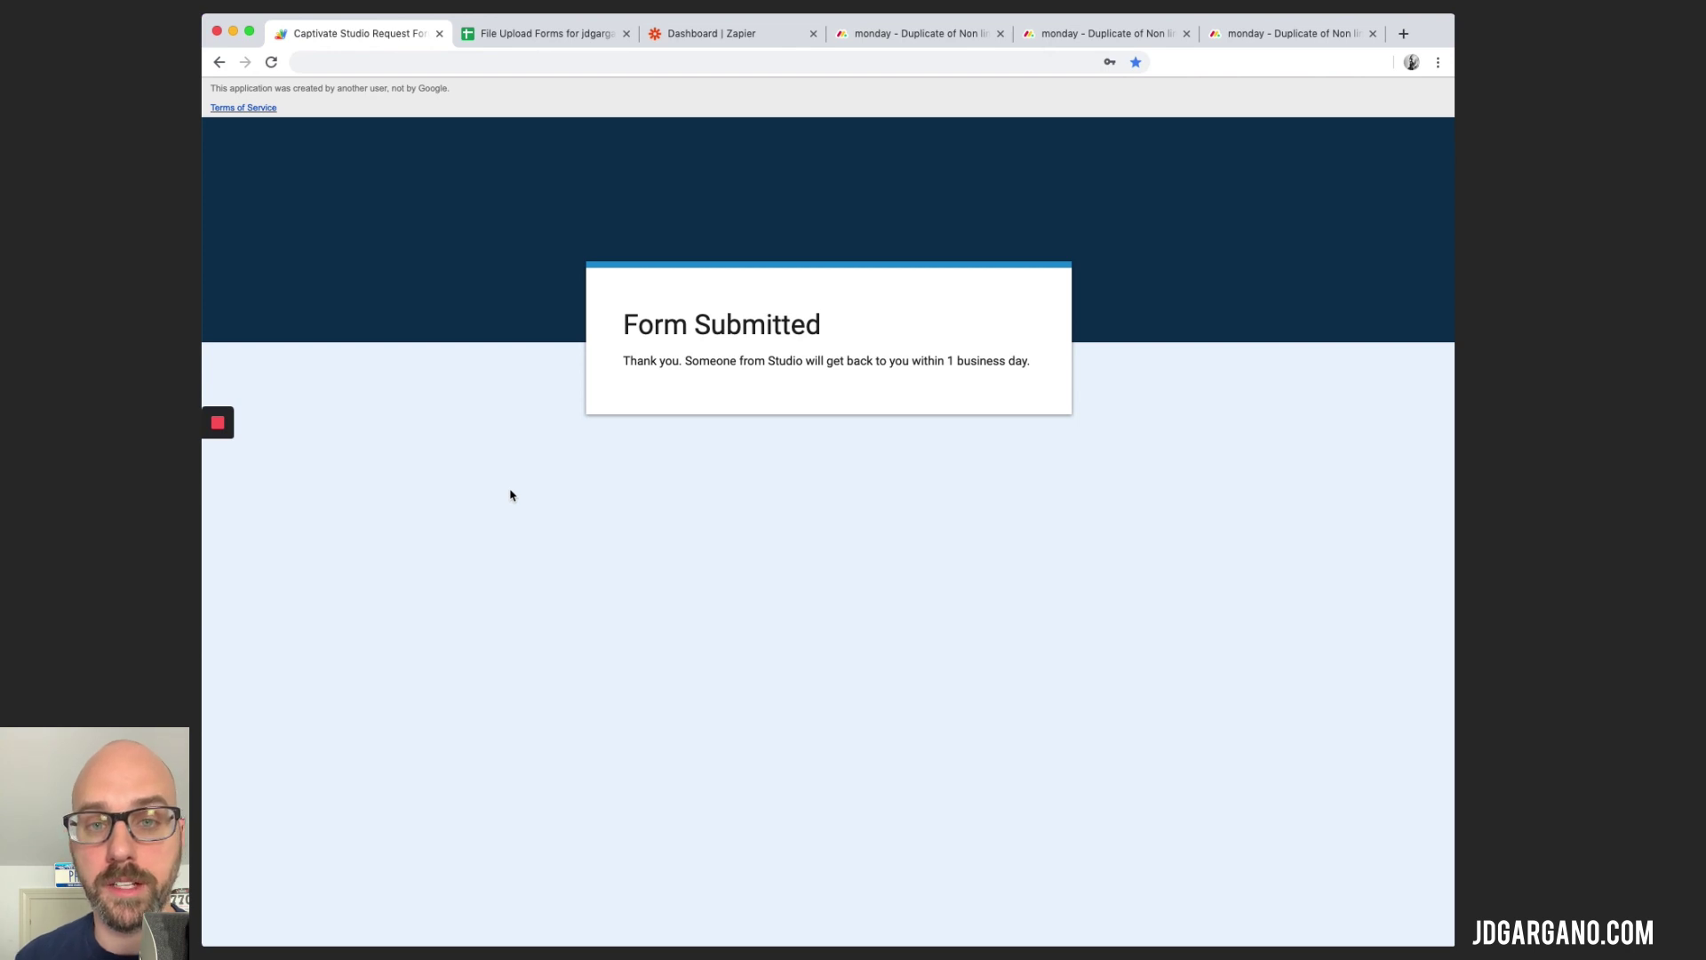
left_click(553, 37)
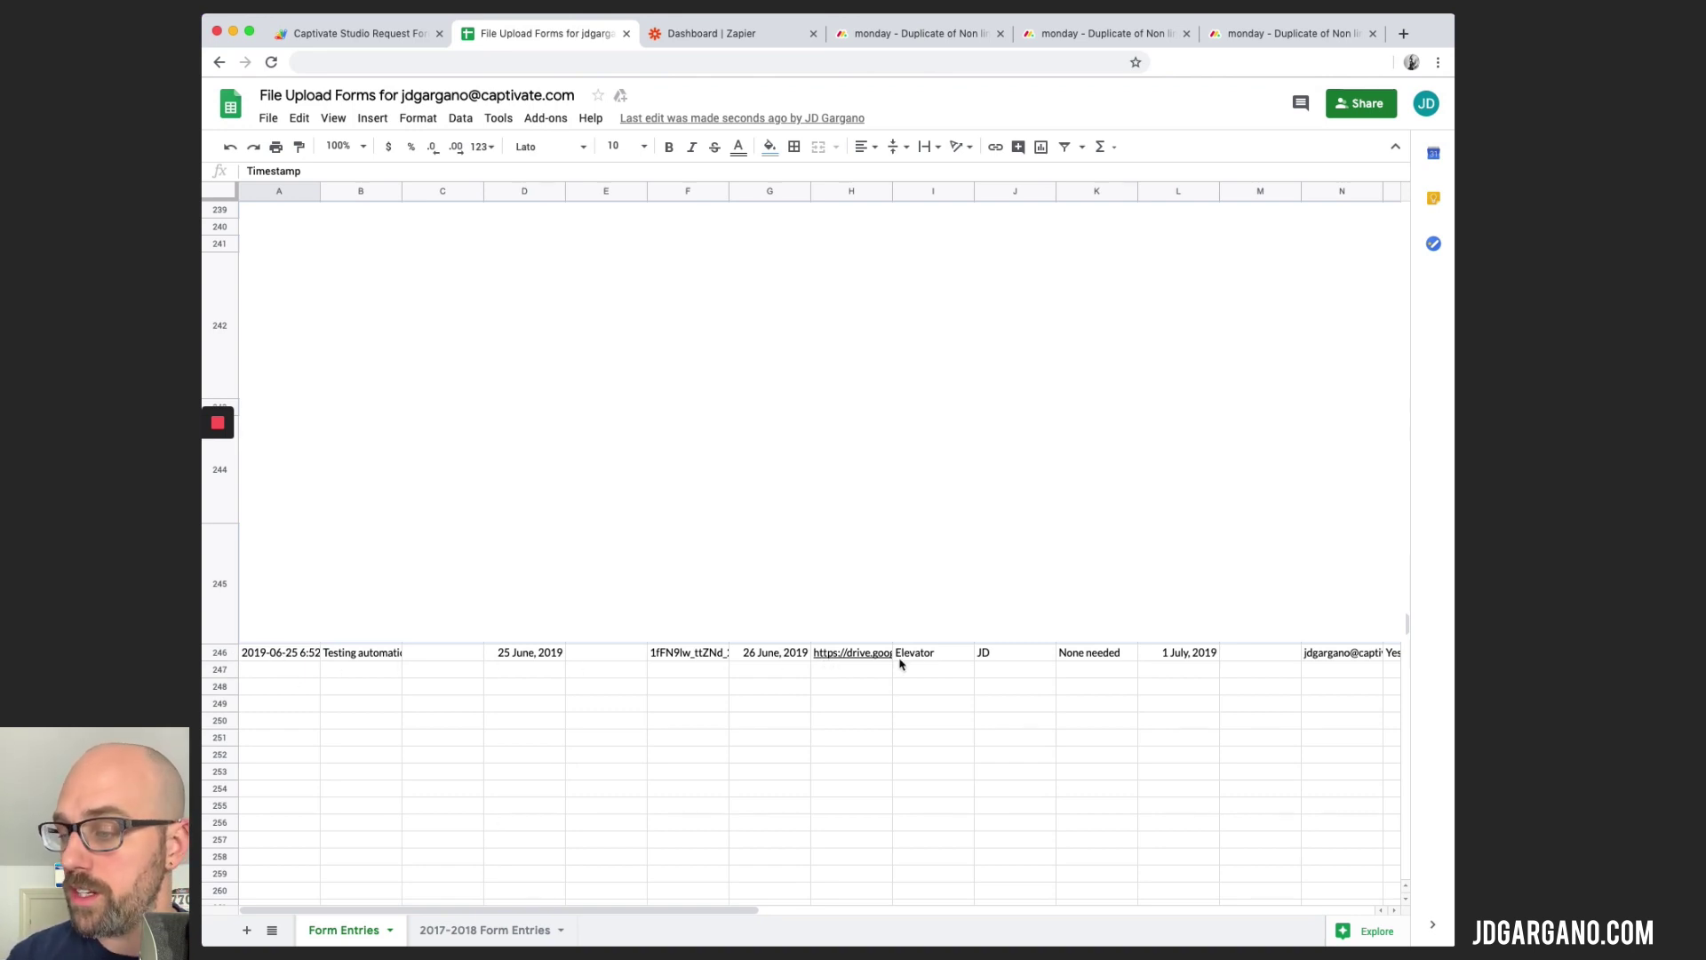
- Scroll sideways along row 246 to review the new submission's answers
scroll(976, 658, "right", 3)
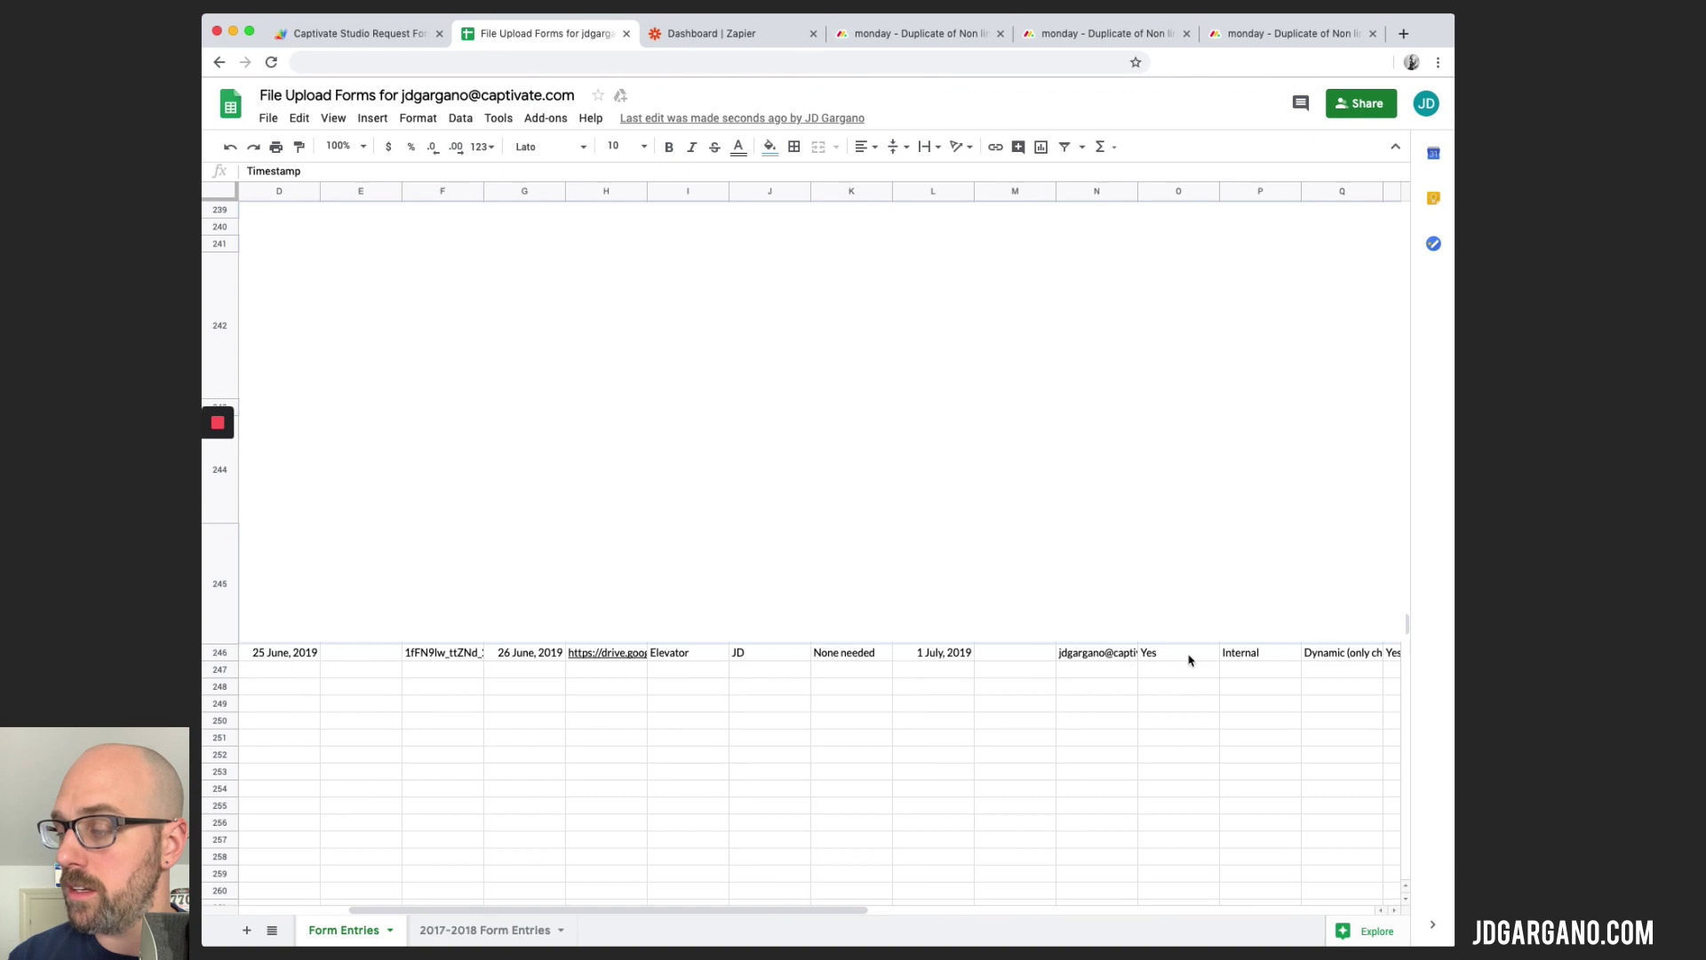
scroll(1191, 655, "right", 2)
scroll(1211, 657, "right", 4)
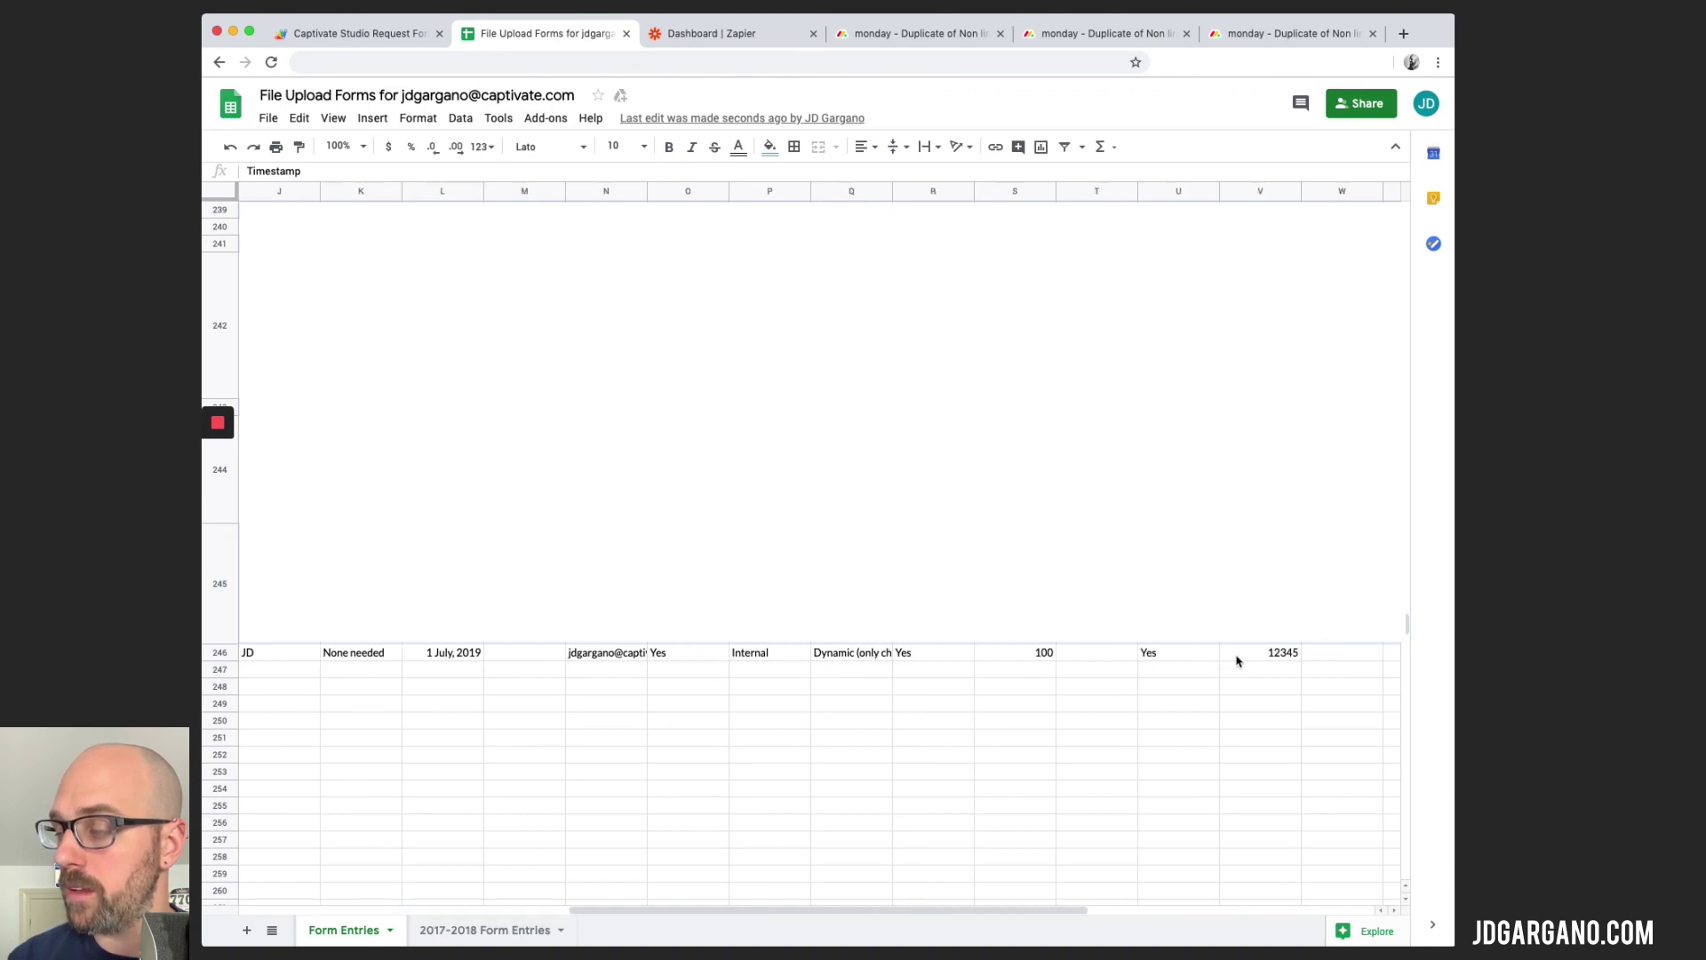
scroll(1238, 661, "right", 2)
scroll(1066, 654, "left", 2)
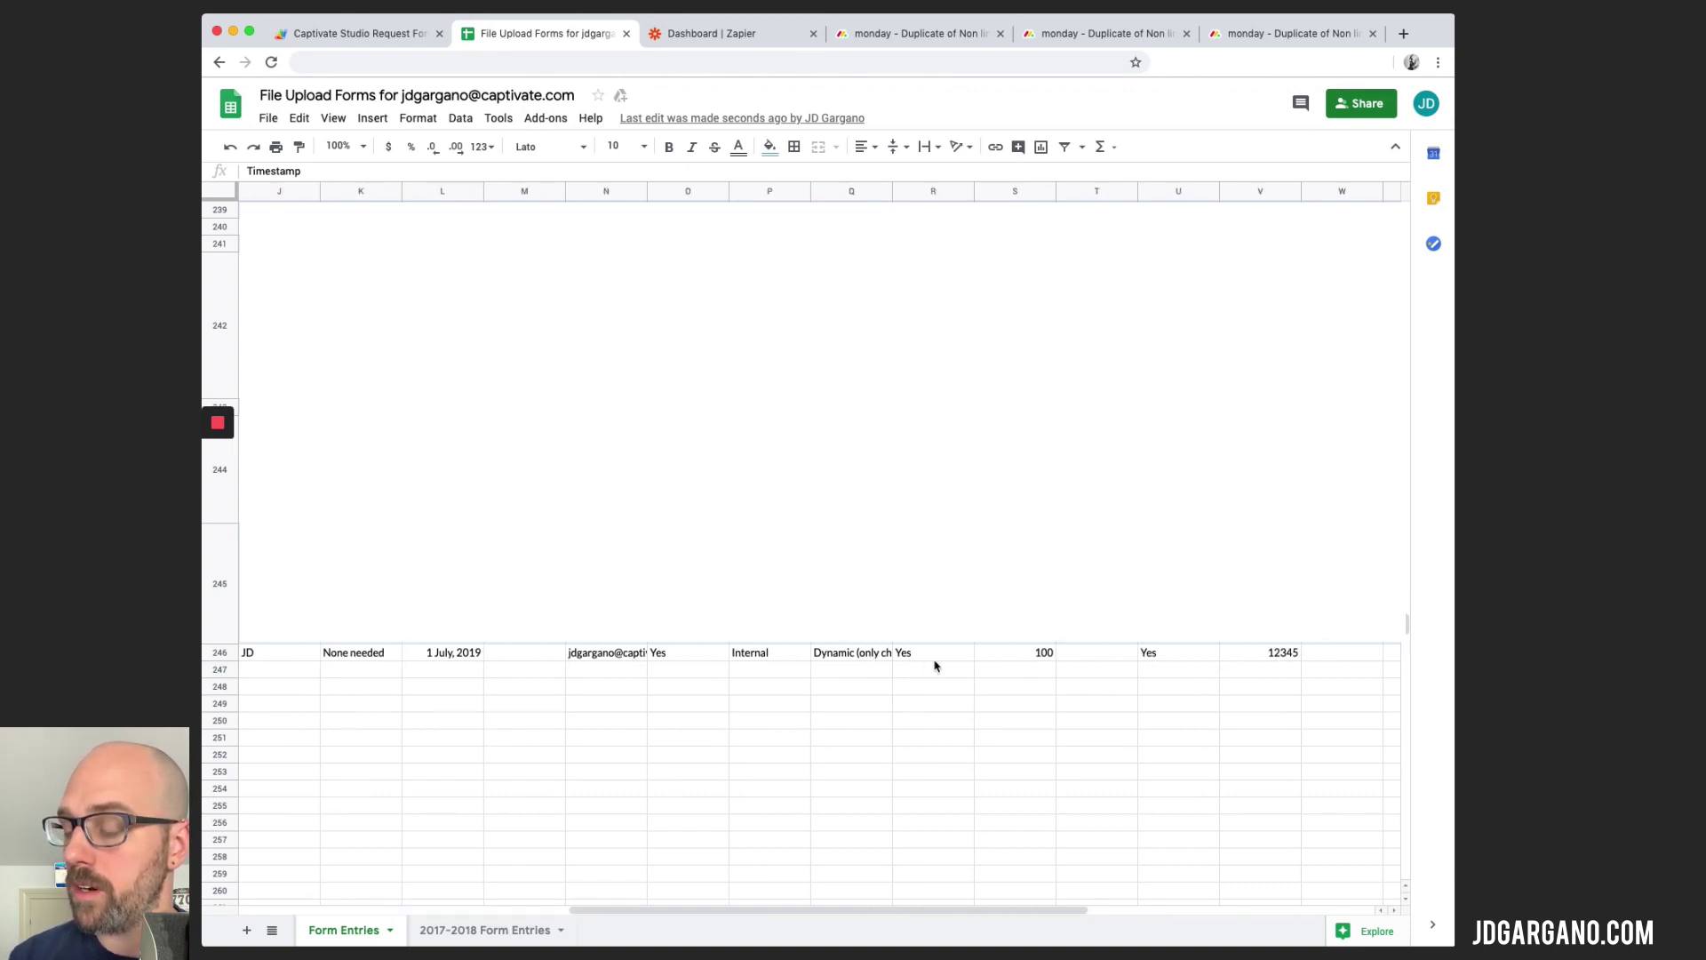
scroll(829, 665, "left", 1)
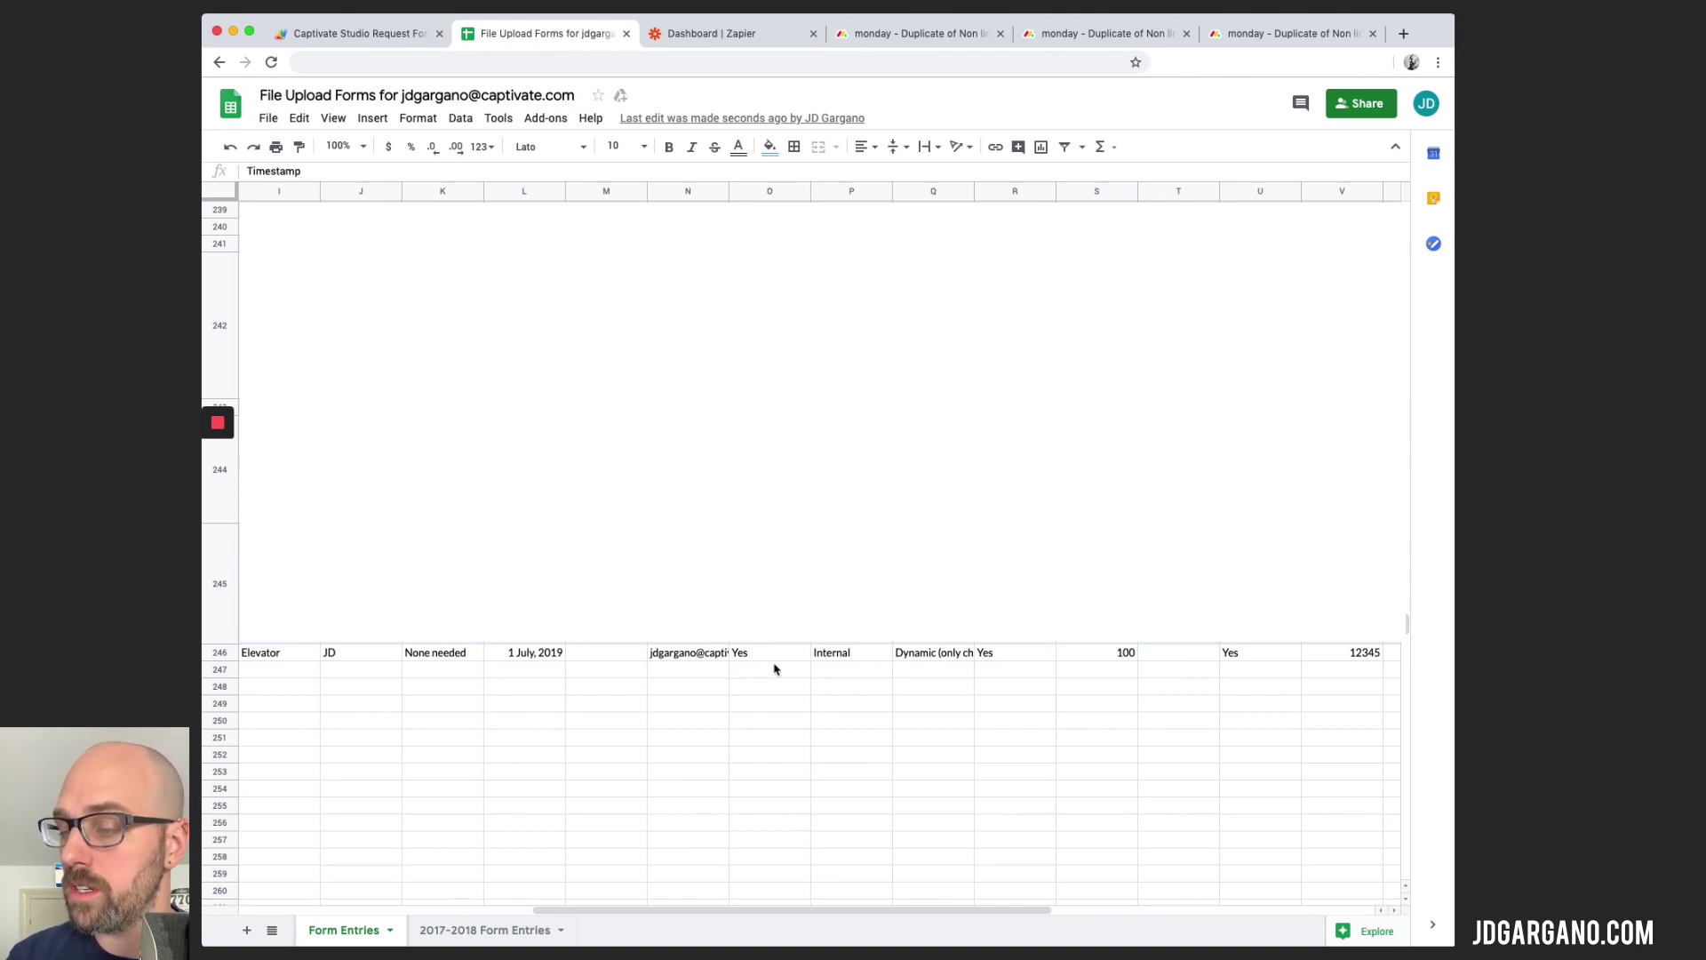
scroll(655, 690, "left", 4)
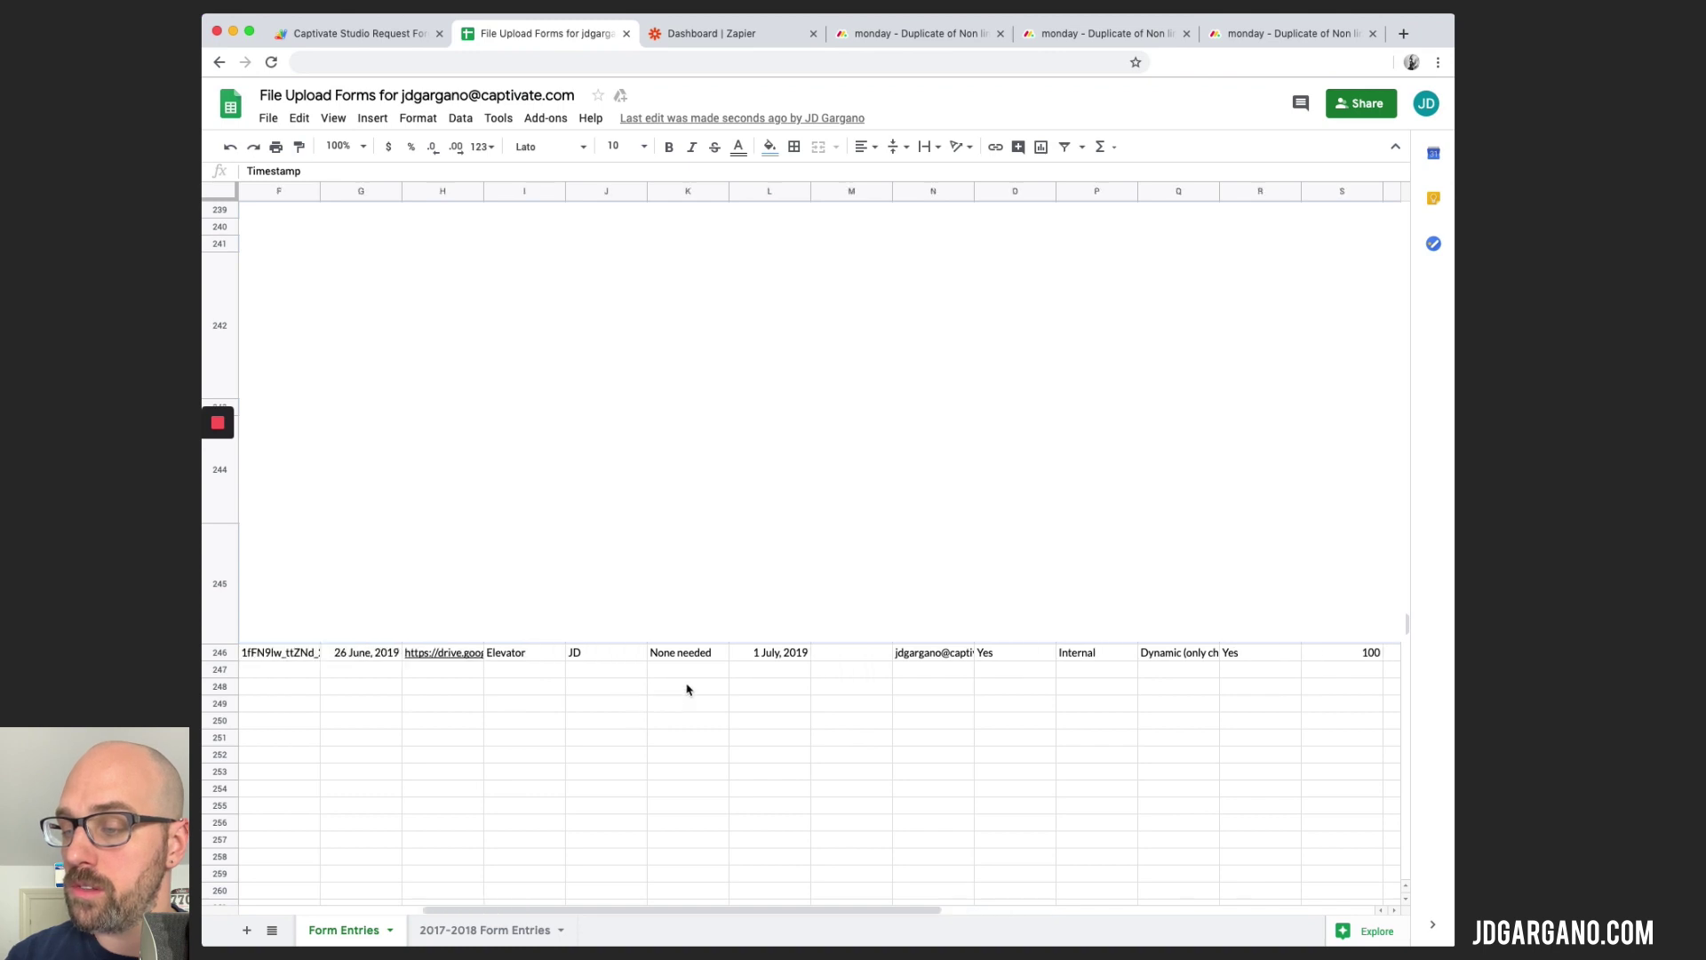
scroll(1001, 658, "left", 1)
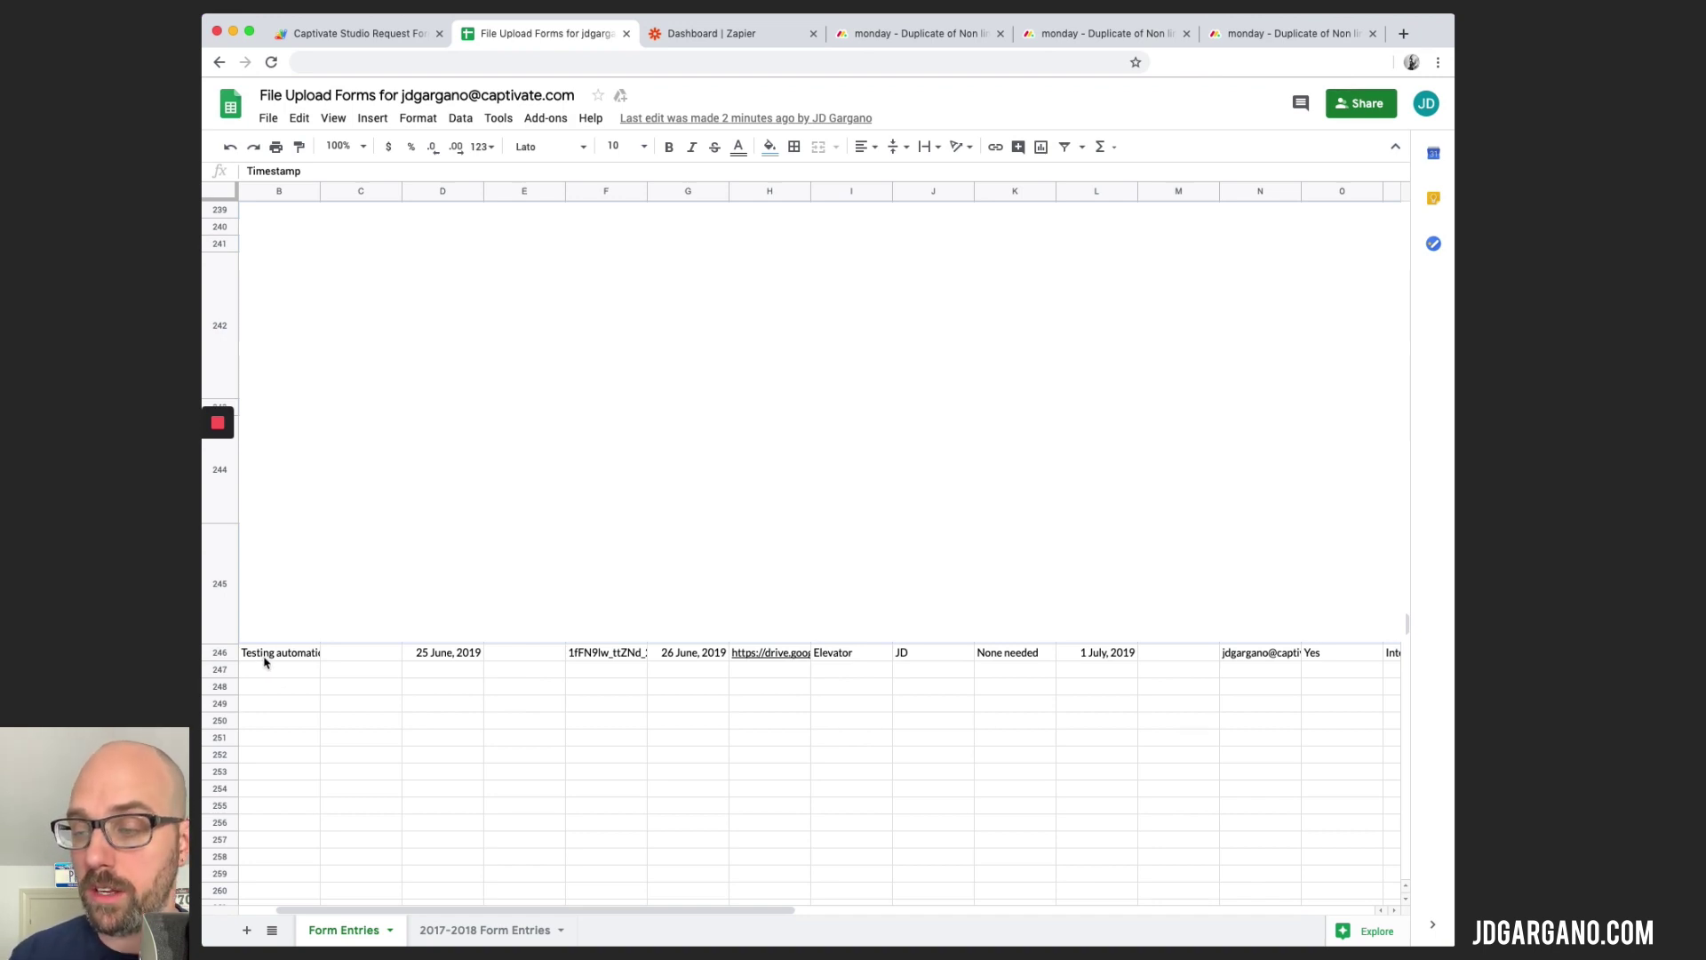
- Check the Drive upload link in cell H246, then open the June 2019 Automation zap in Zapier
left_click(786, 649)
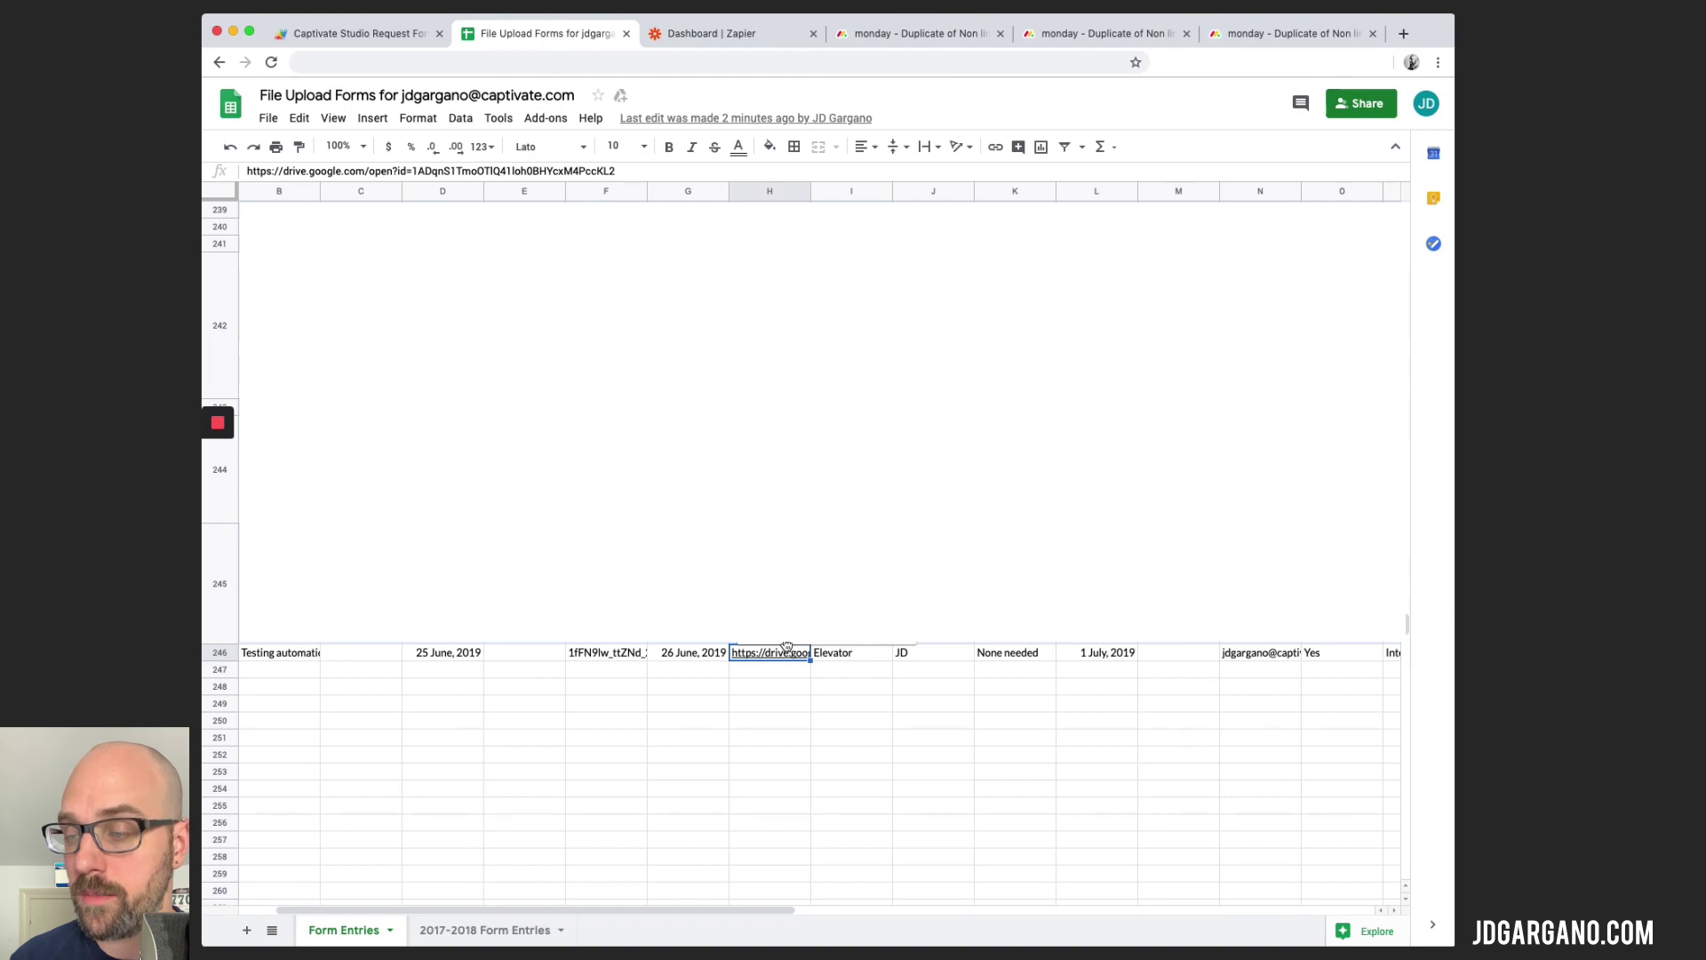
key("ctrl+Tab")
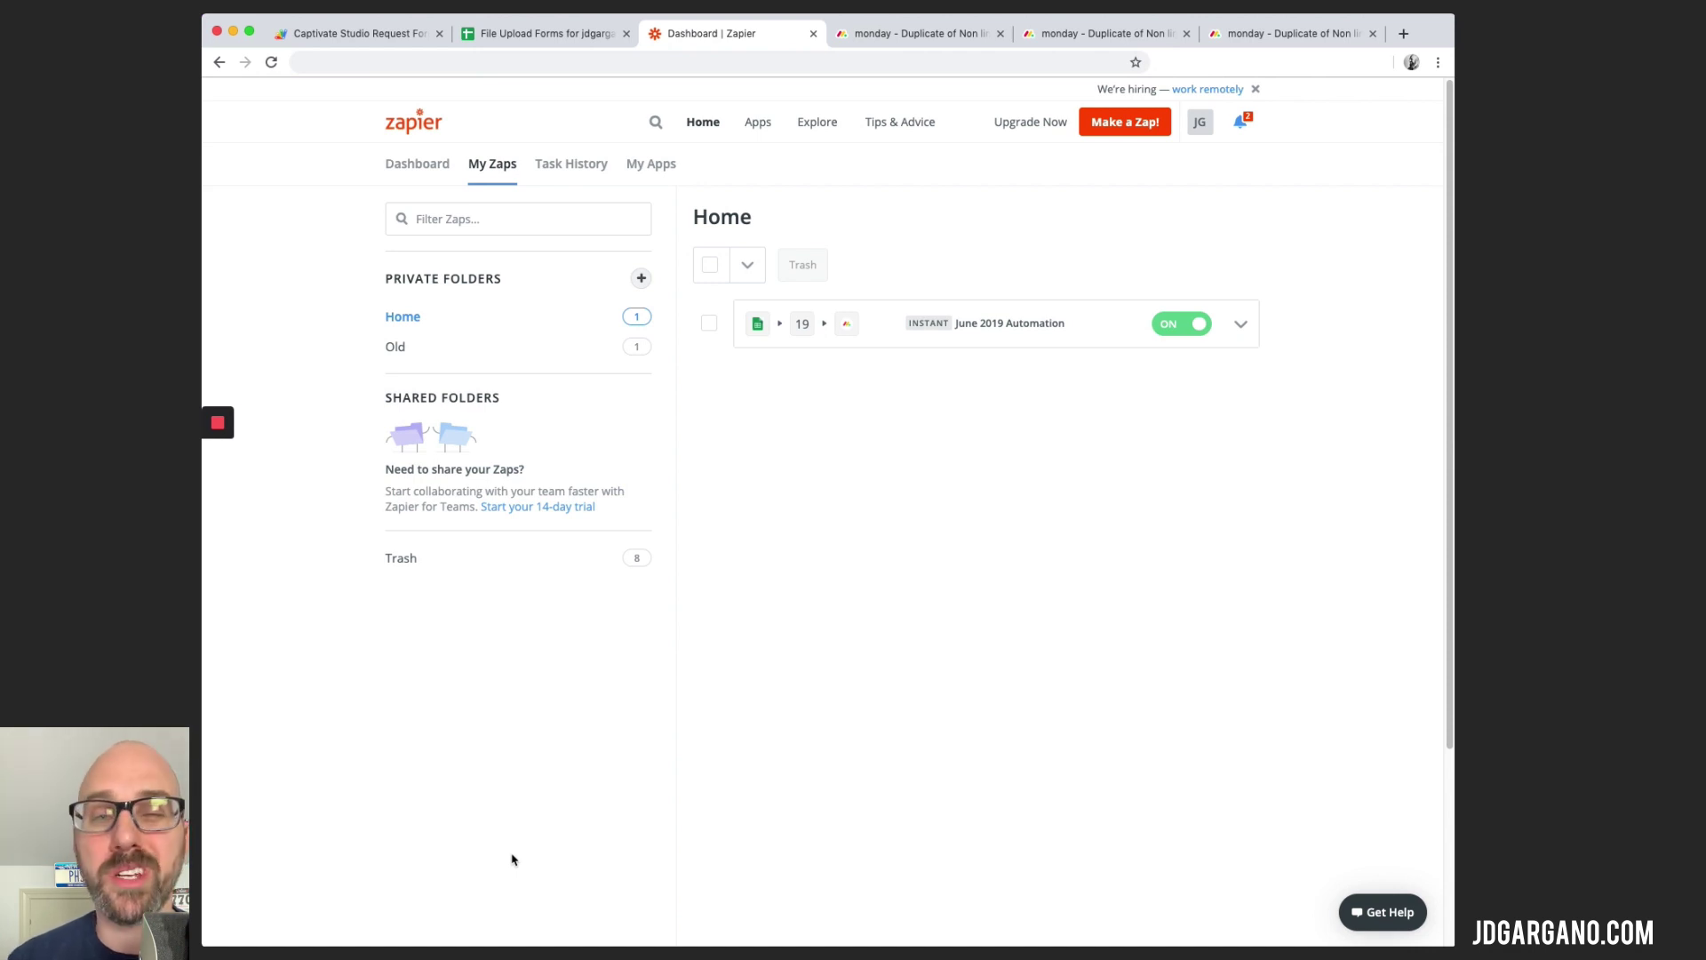
left_click(1036, 323)
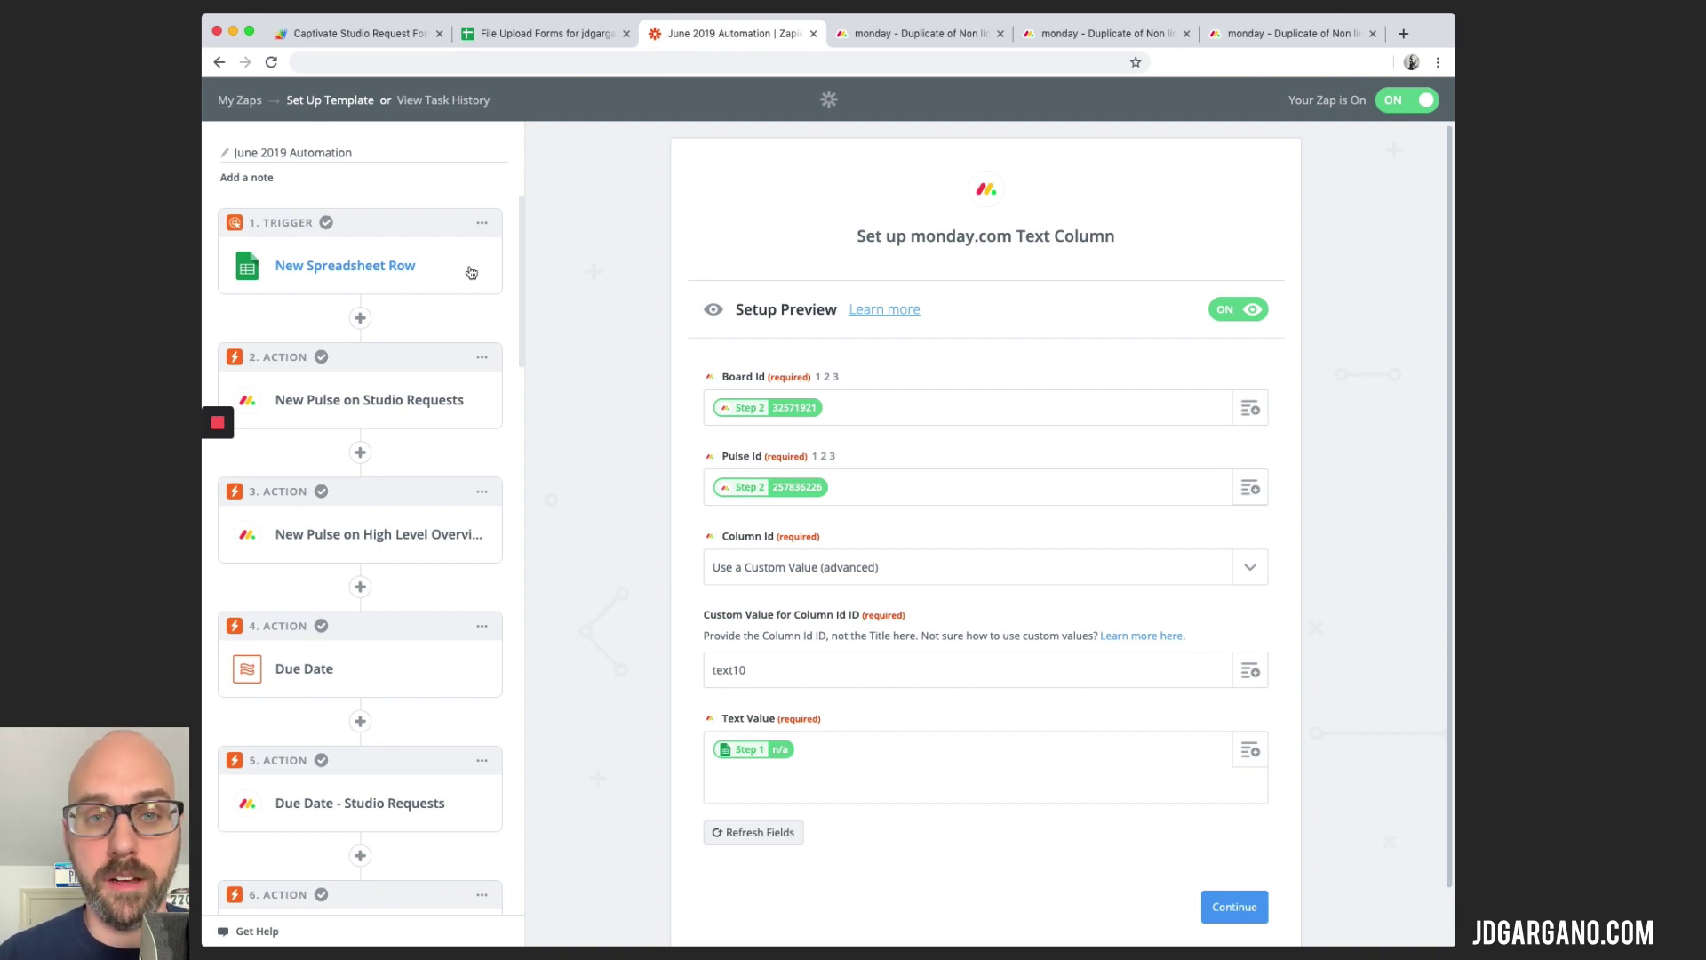
- Scroll down through the June 2019 Automation zap's trigger and action steps
scroll(471, 272, "down", 2)
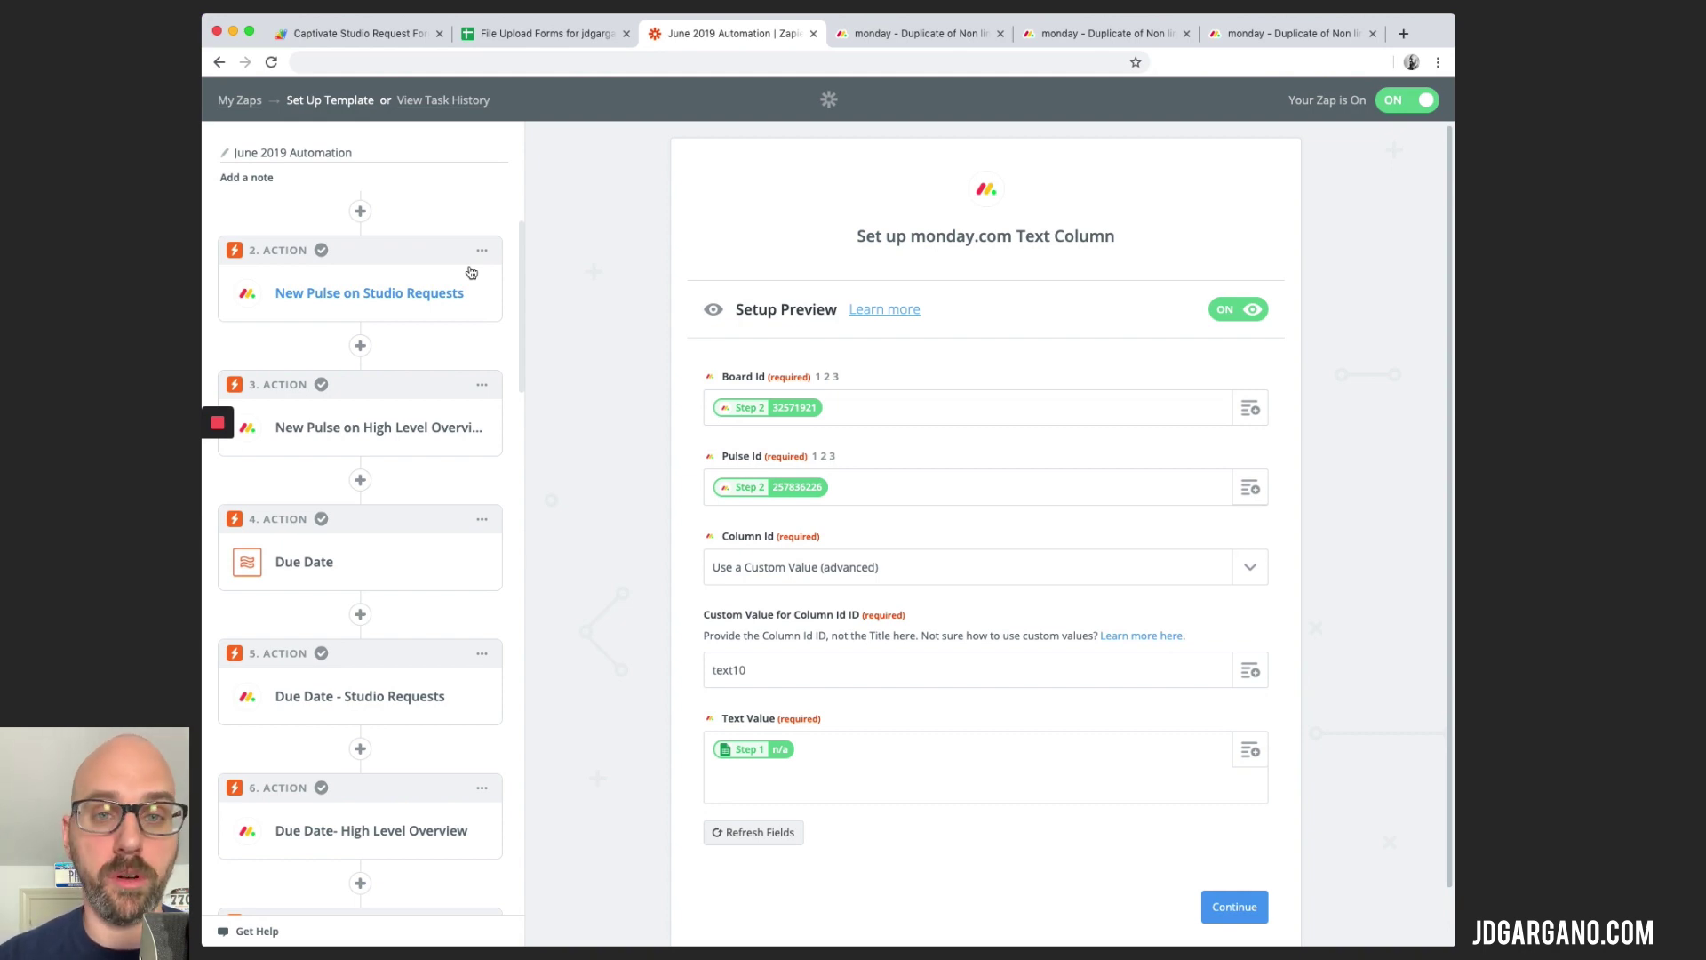
scroll(471, 272, "down", 2)
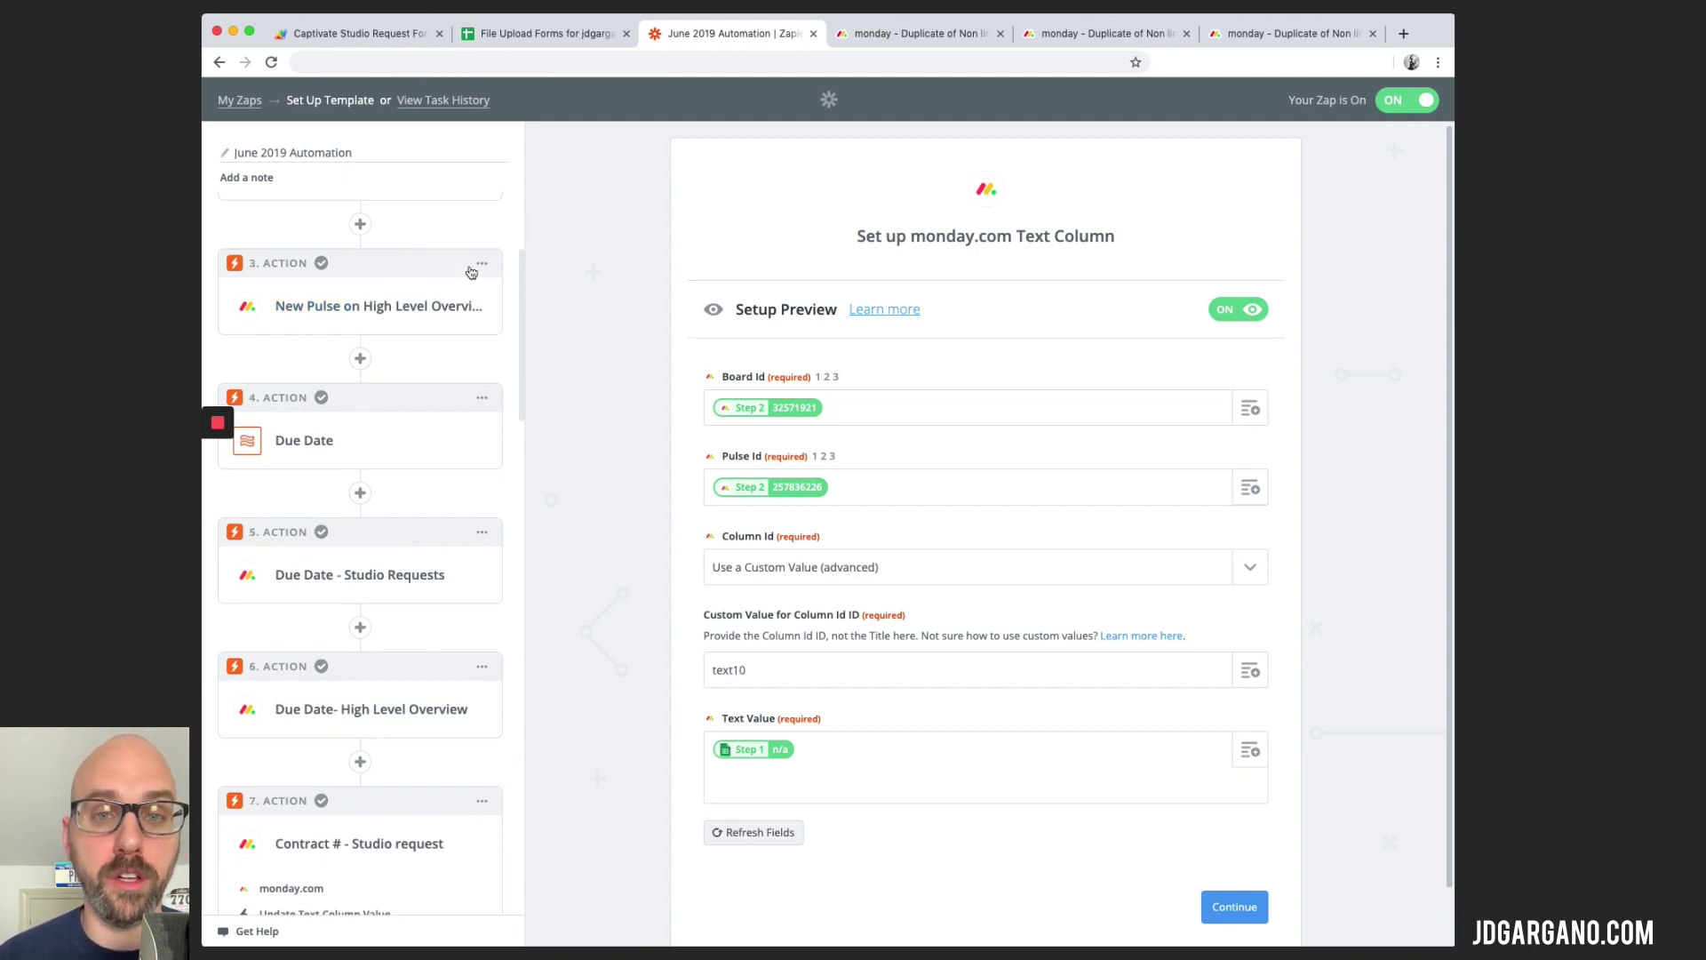
scroll(471, 272, "down", 2)
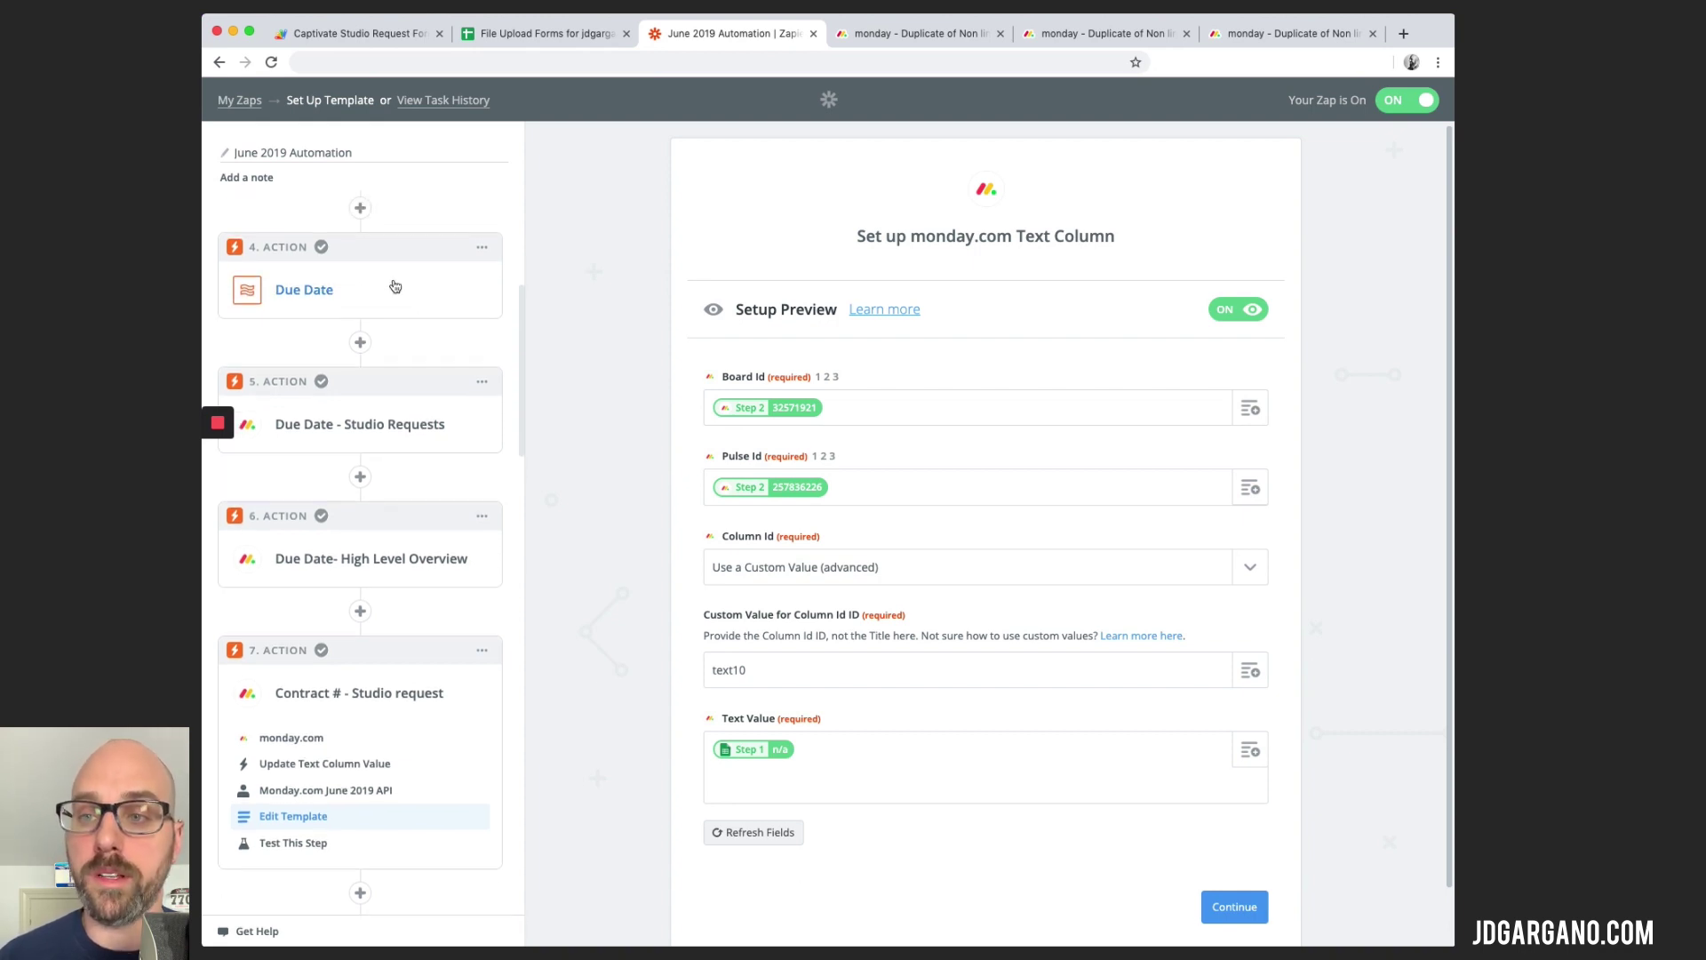
scroll(423, 383, "down", 1)
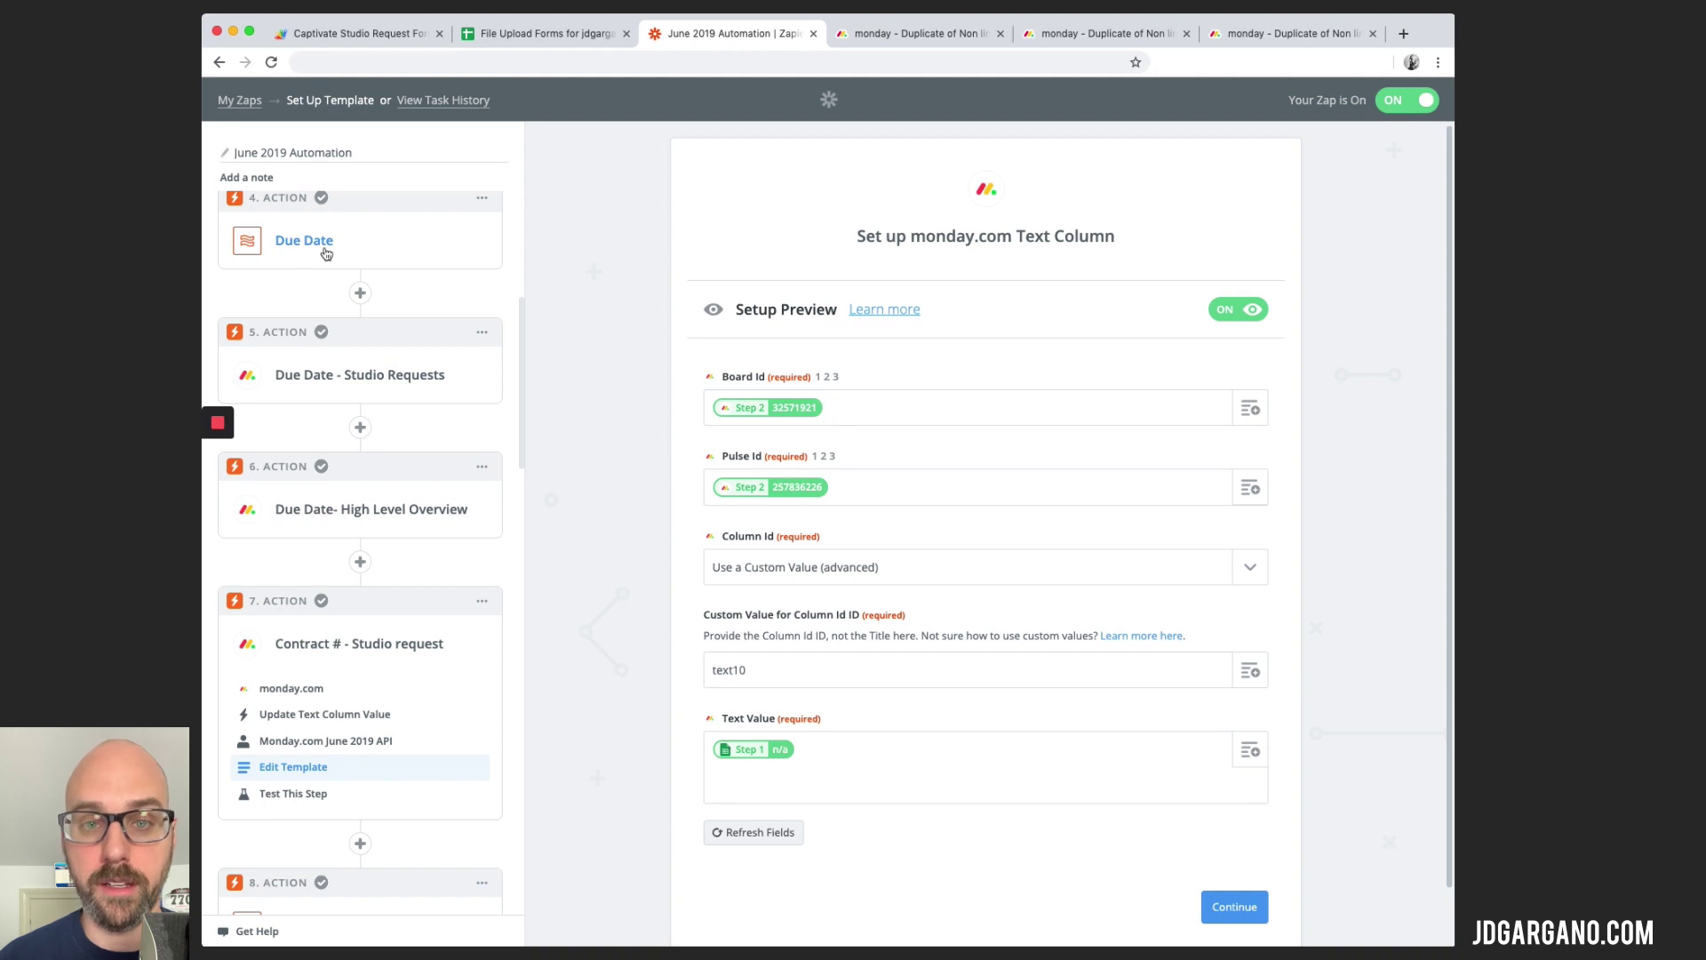
- Scroll past Contract Value and expand step 13, Format reformat (Formatter by Zapier)
scroll(336, 391, "down", 1)
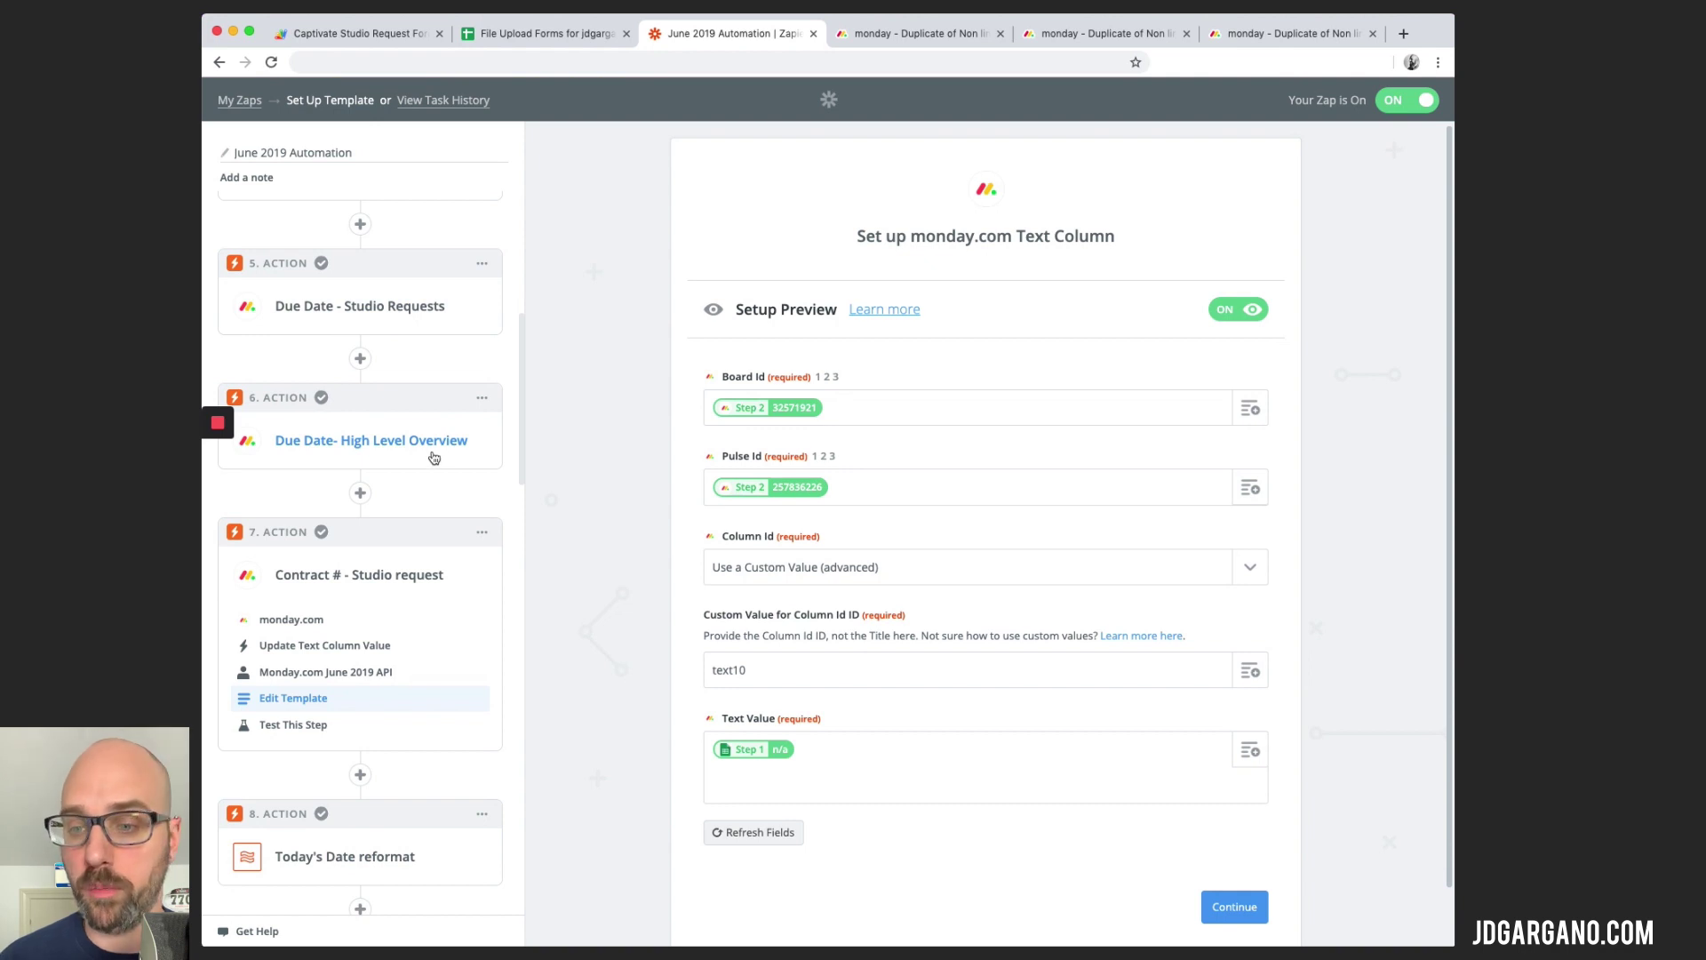
scroll(433, 458, "down", 2)
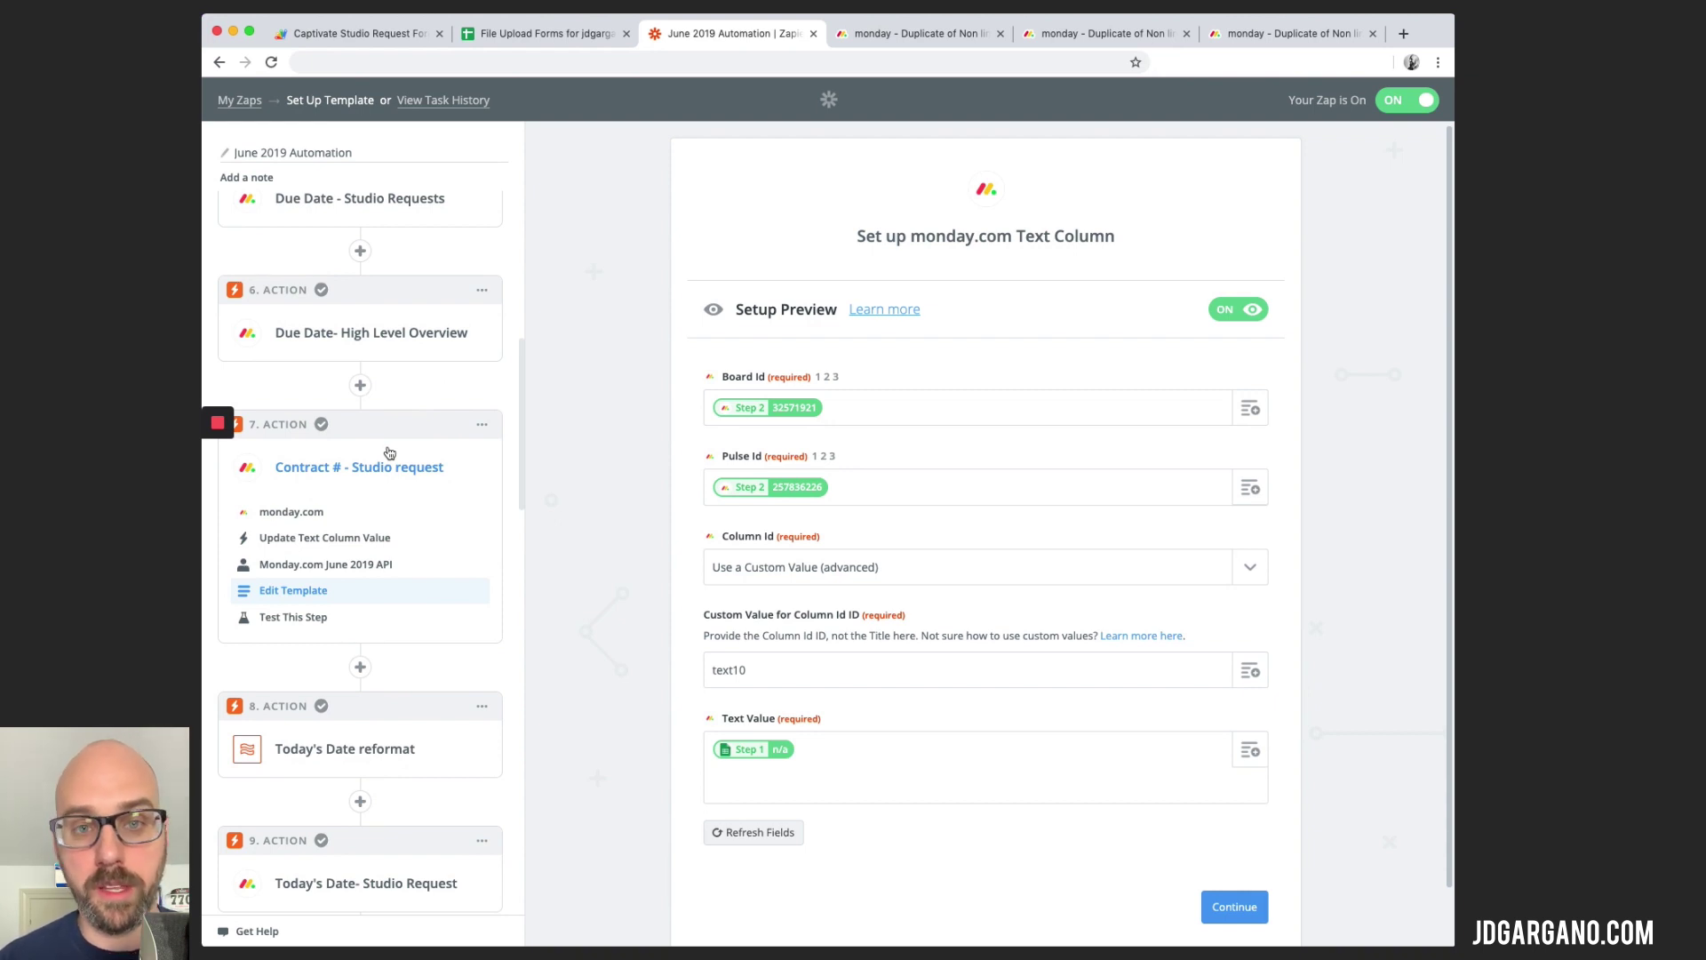
scroll(389, 453, "down", 6)
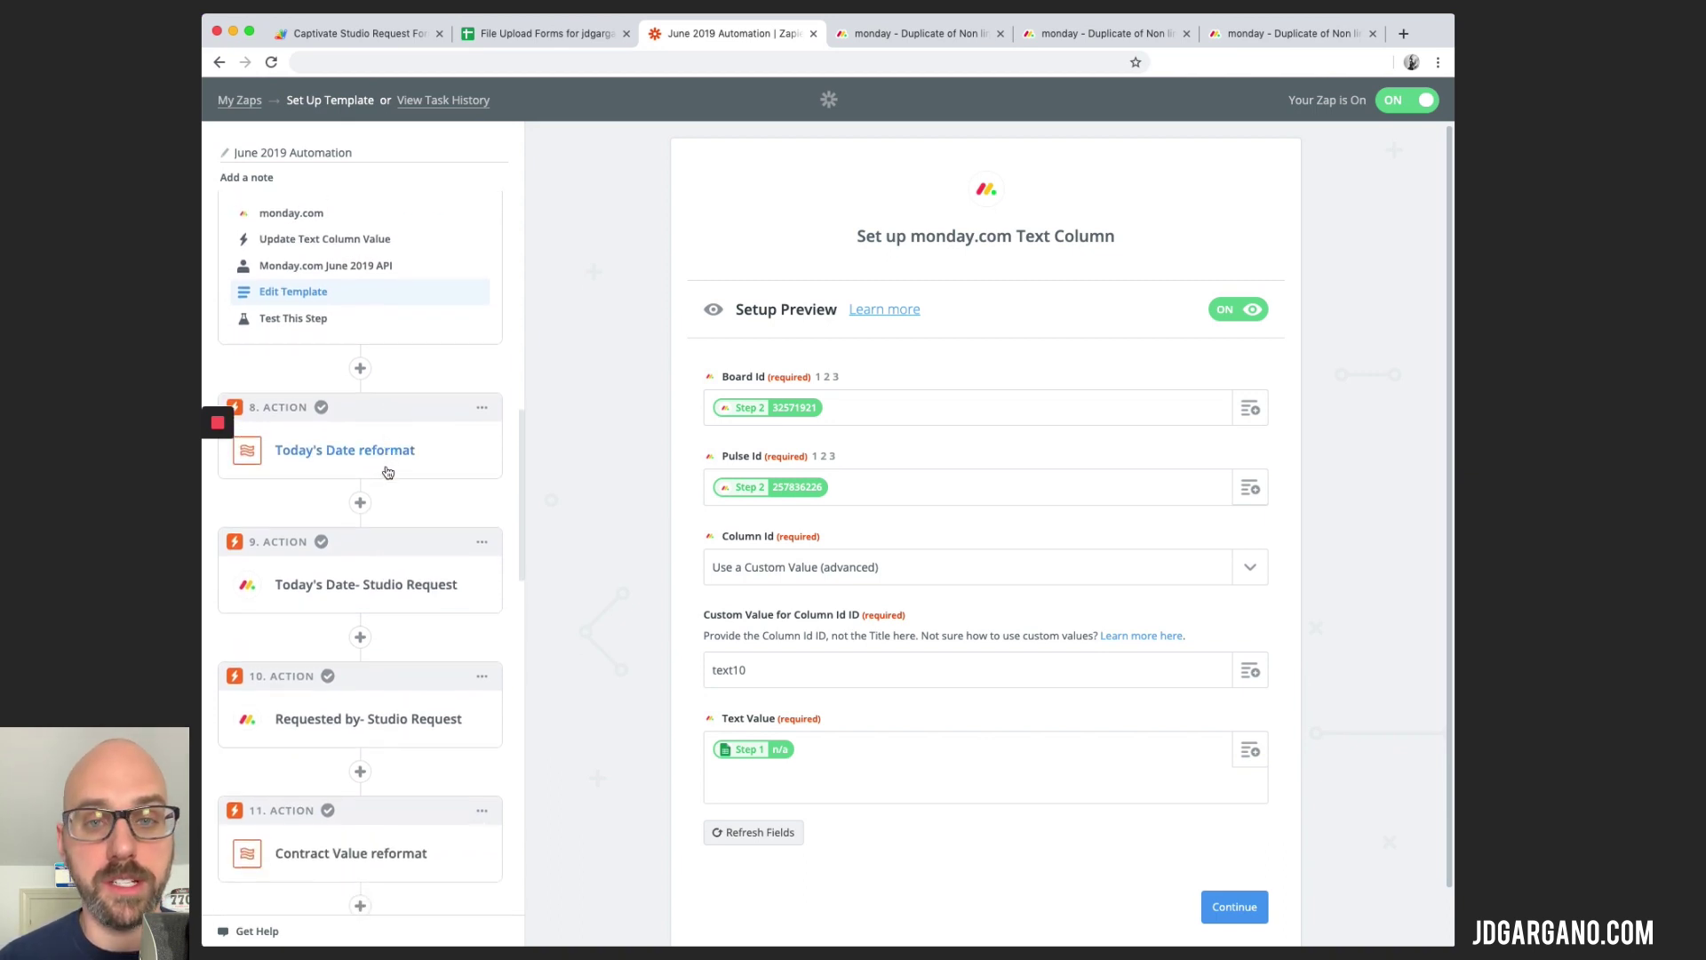
scroll(388, 472, "down", 2)
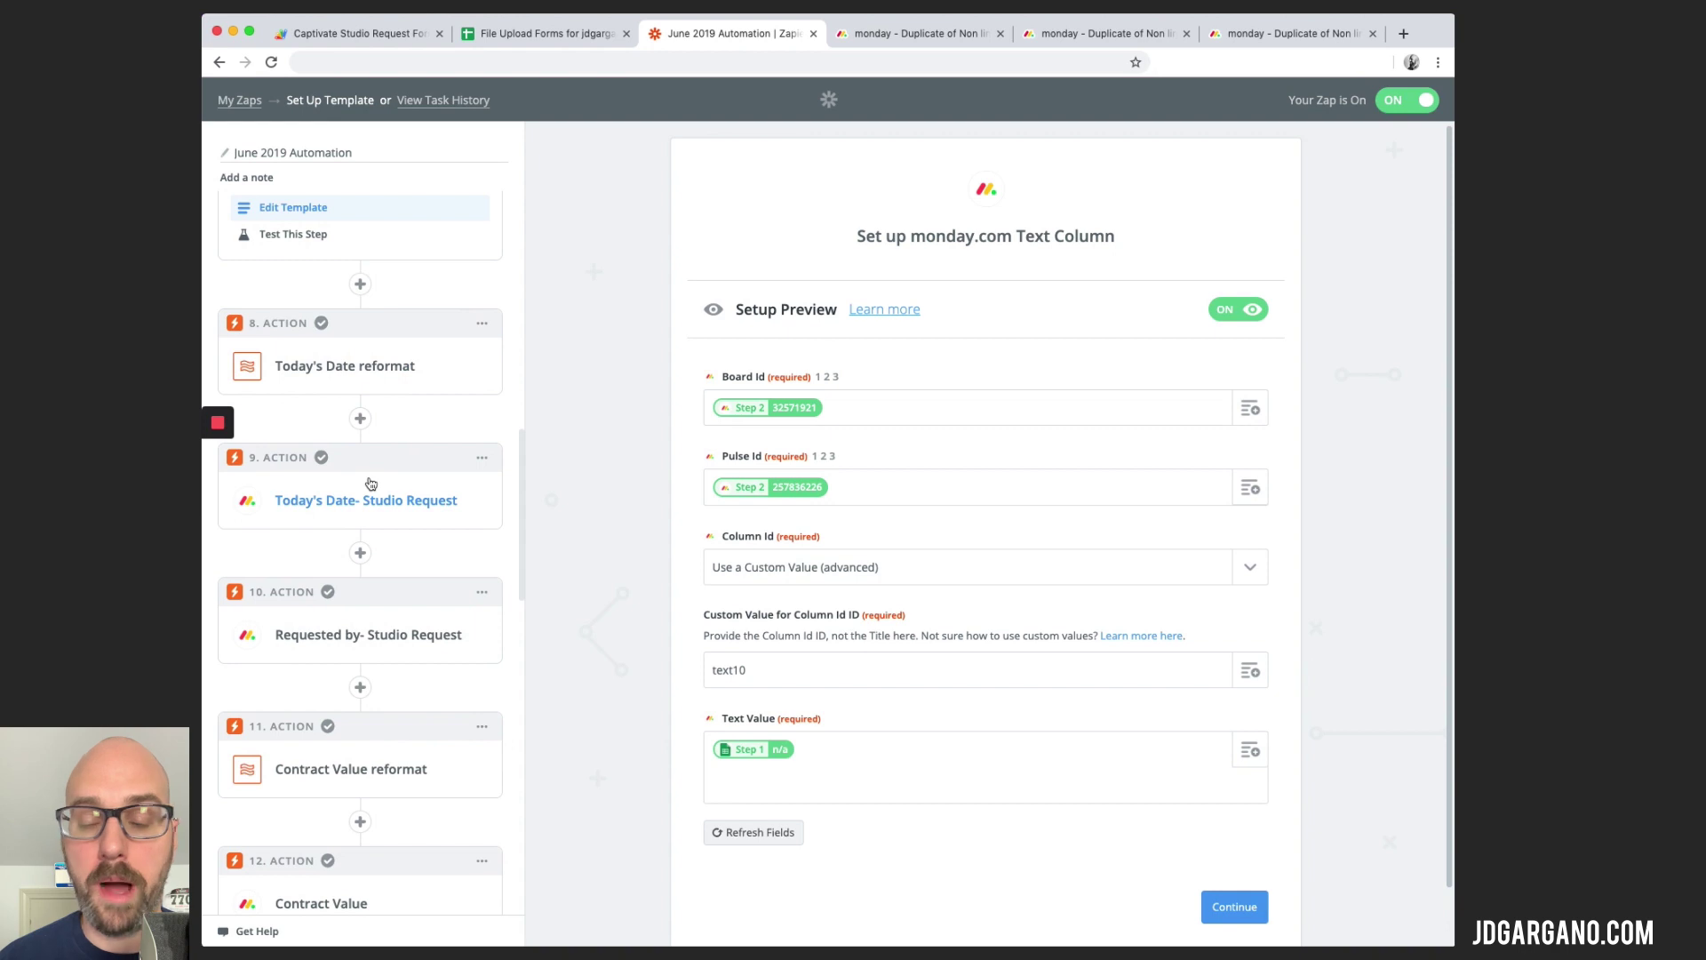
scroll(373, 487, "down", 2)
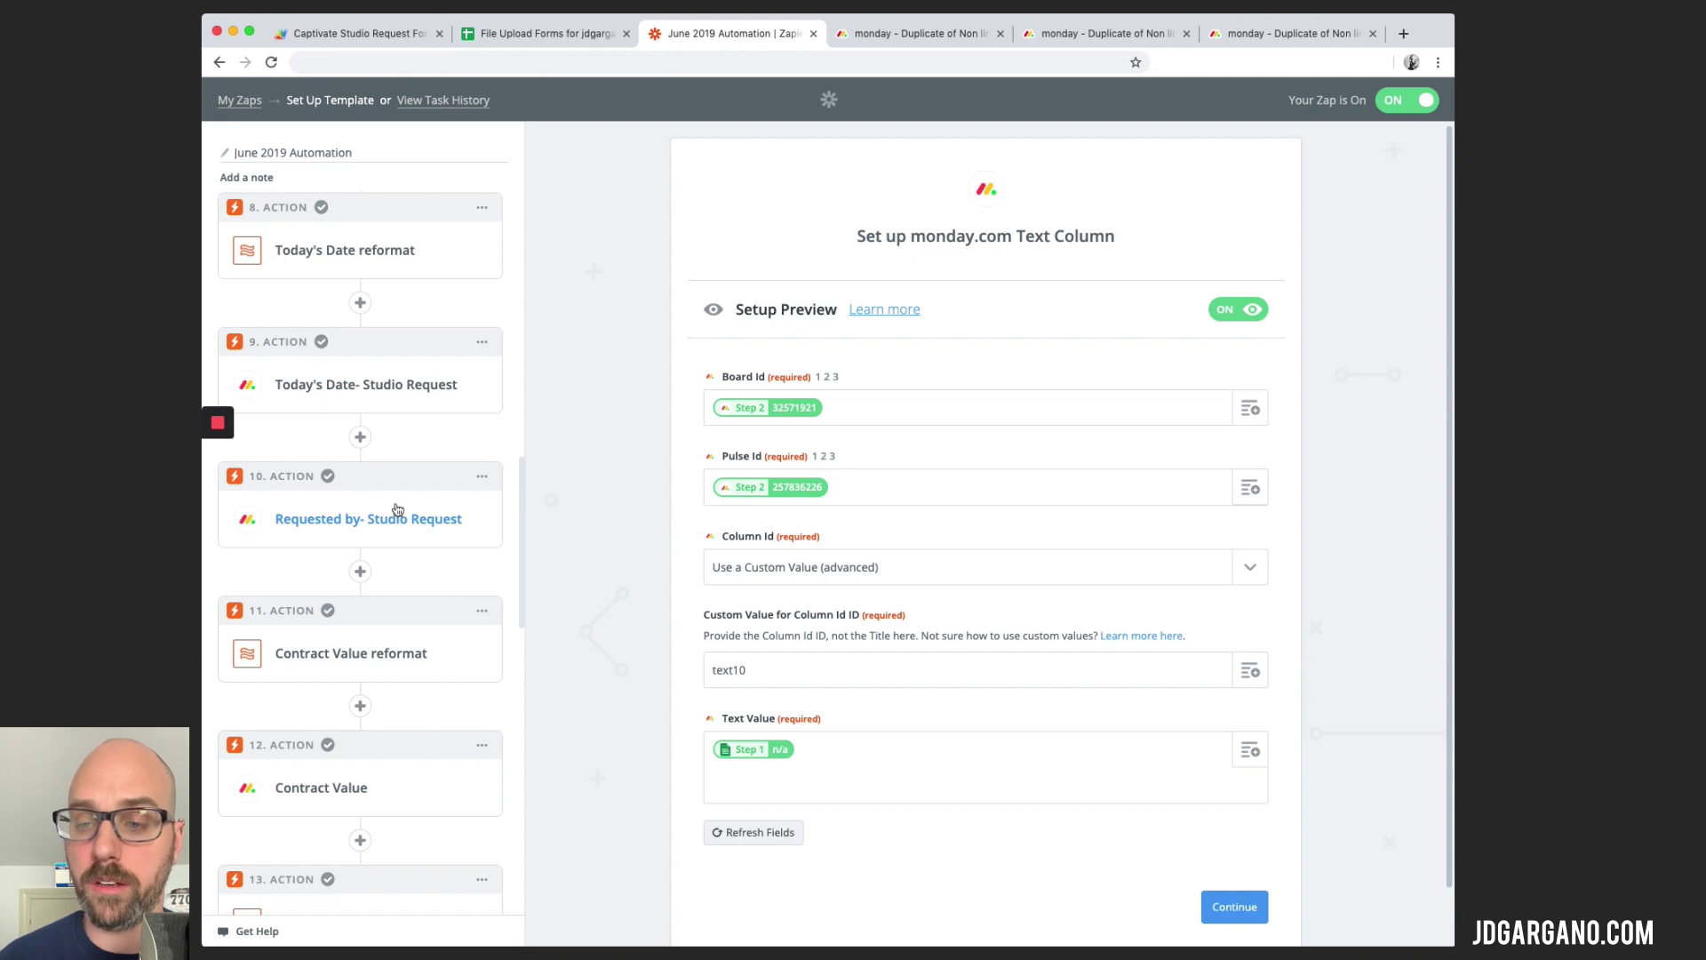
scroll(398, 509, "down", 2)
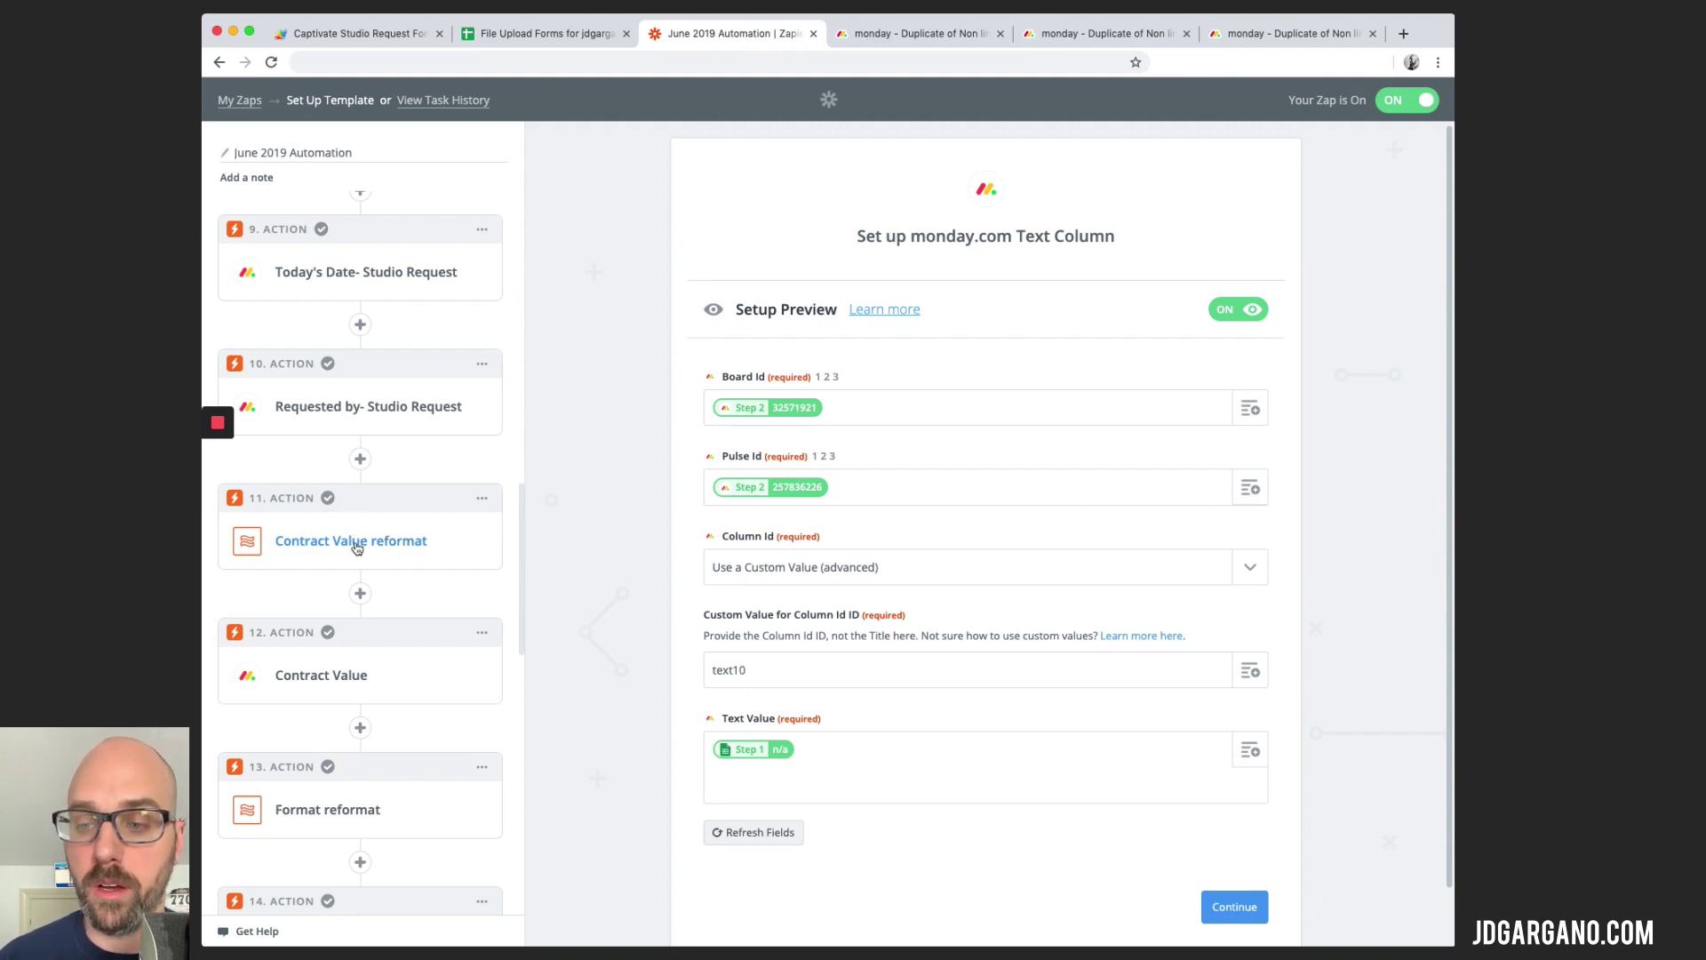
scroll(431, 546, "down", 1)
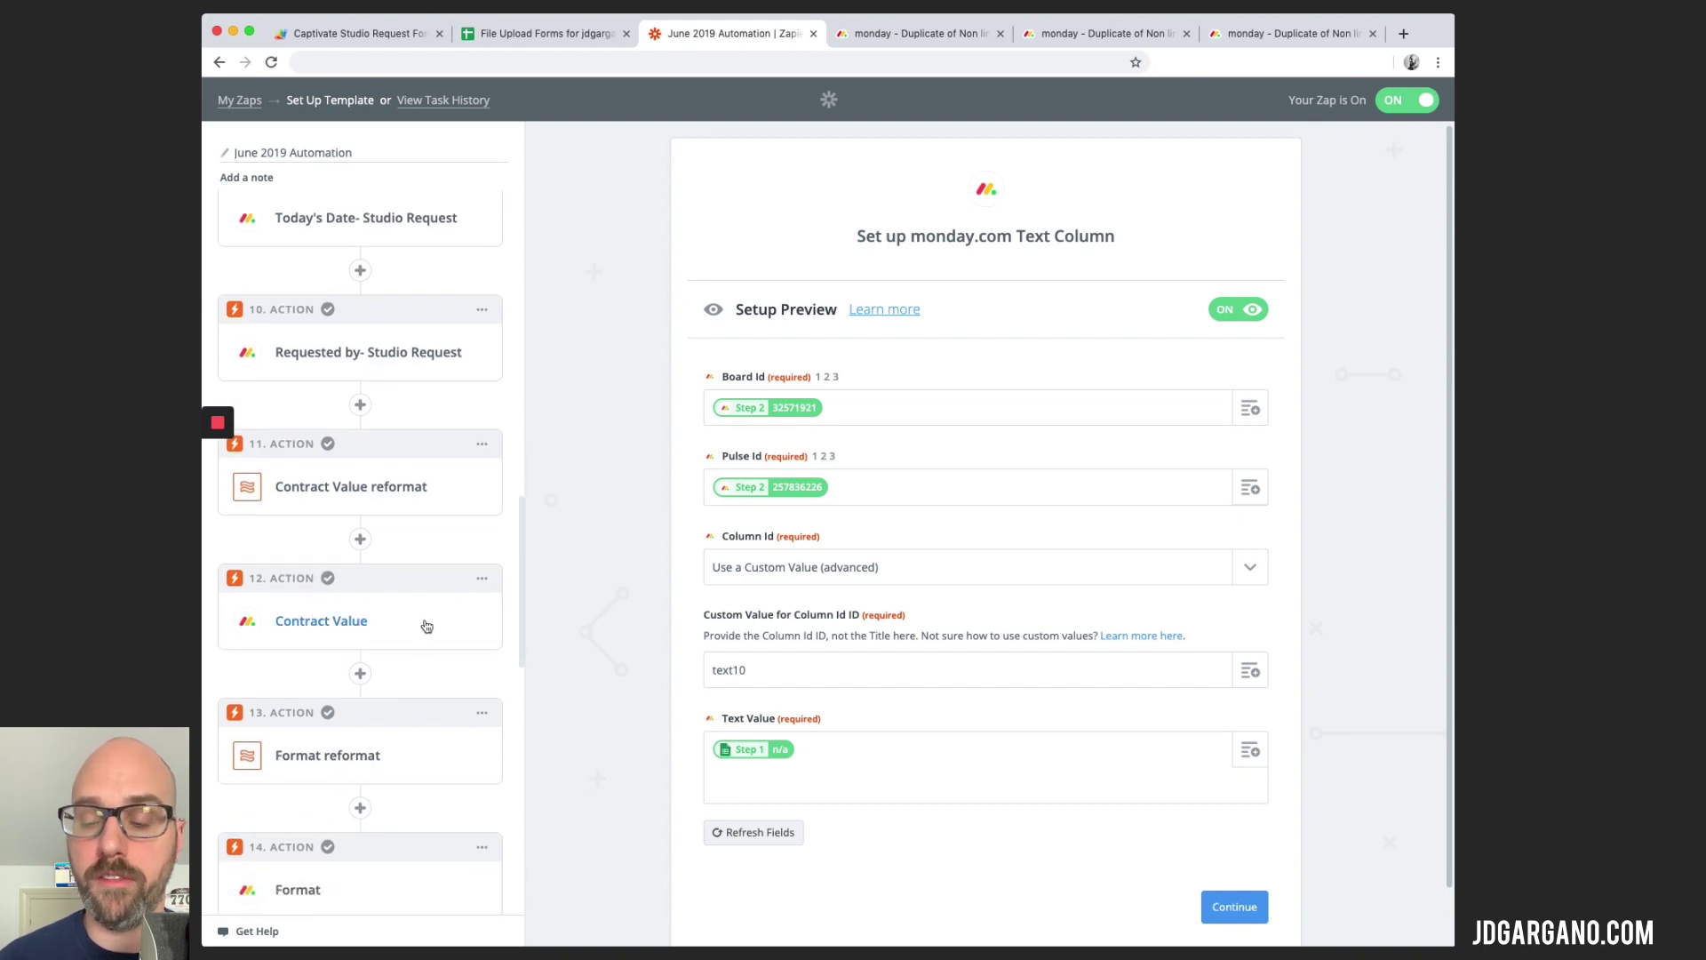
scroll(427, 626, "down", 3)
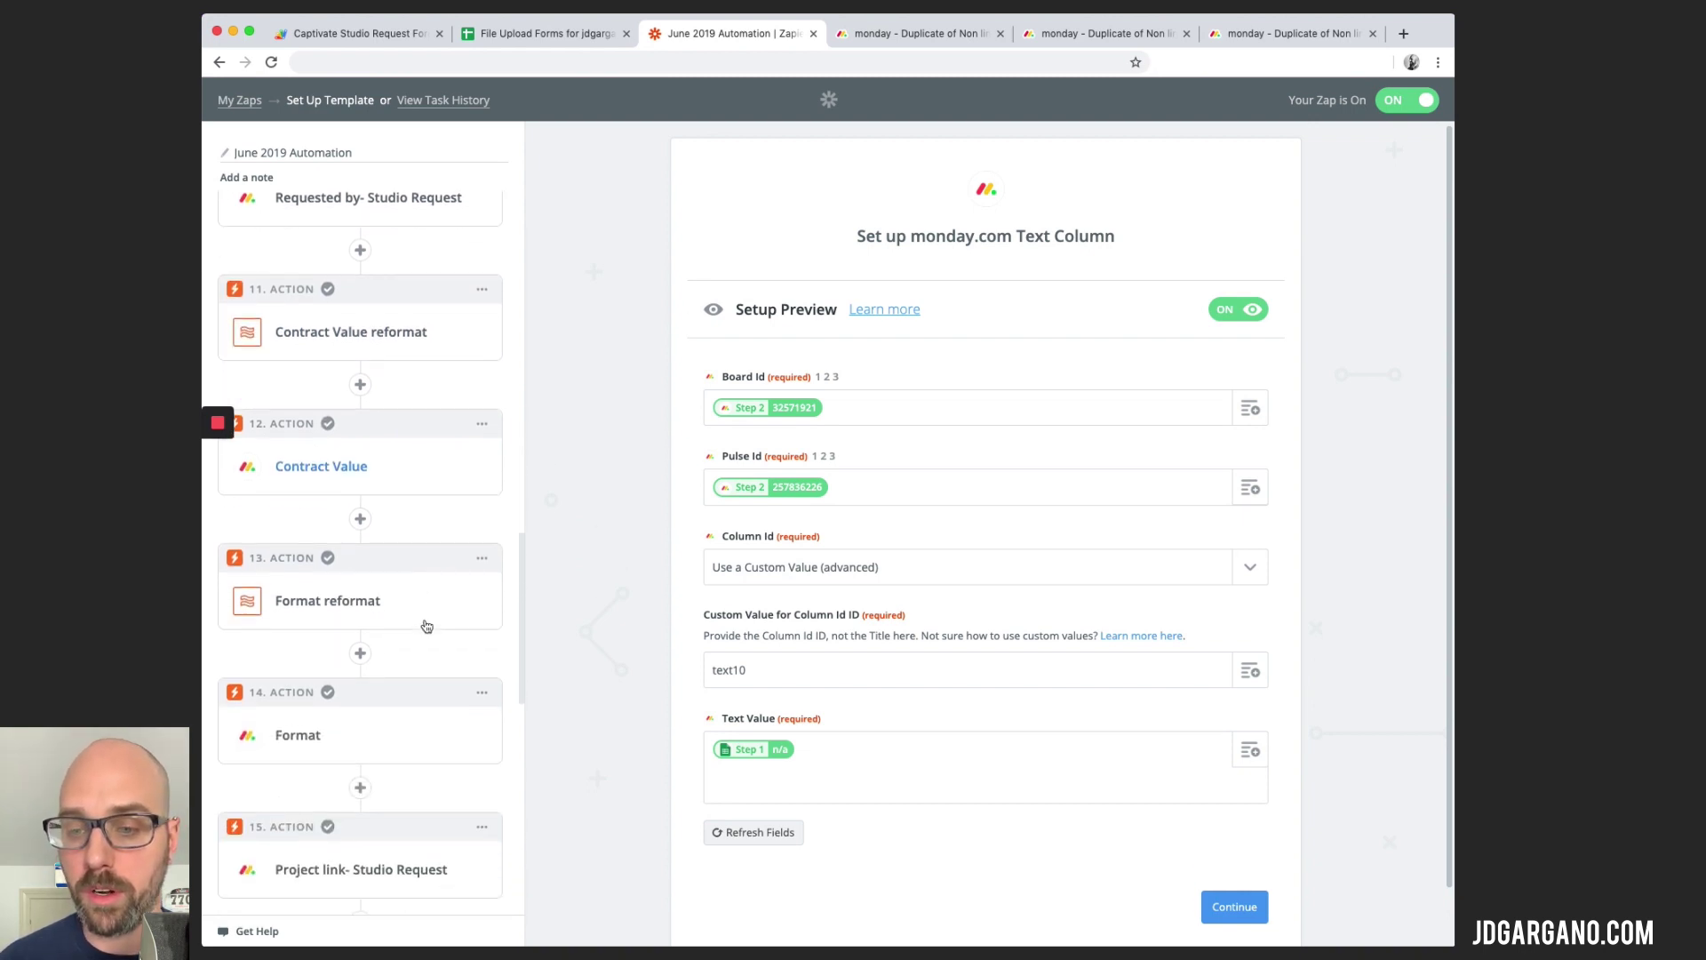
left_click(429, 620)
- Review the Format reformat lookup table (Elevator 3, PowerPoint 2, fallback 5), then collapse the step
left_click(270, 662)
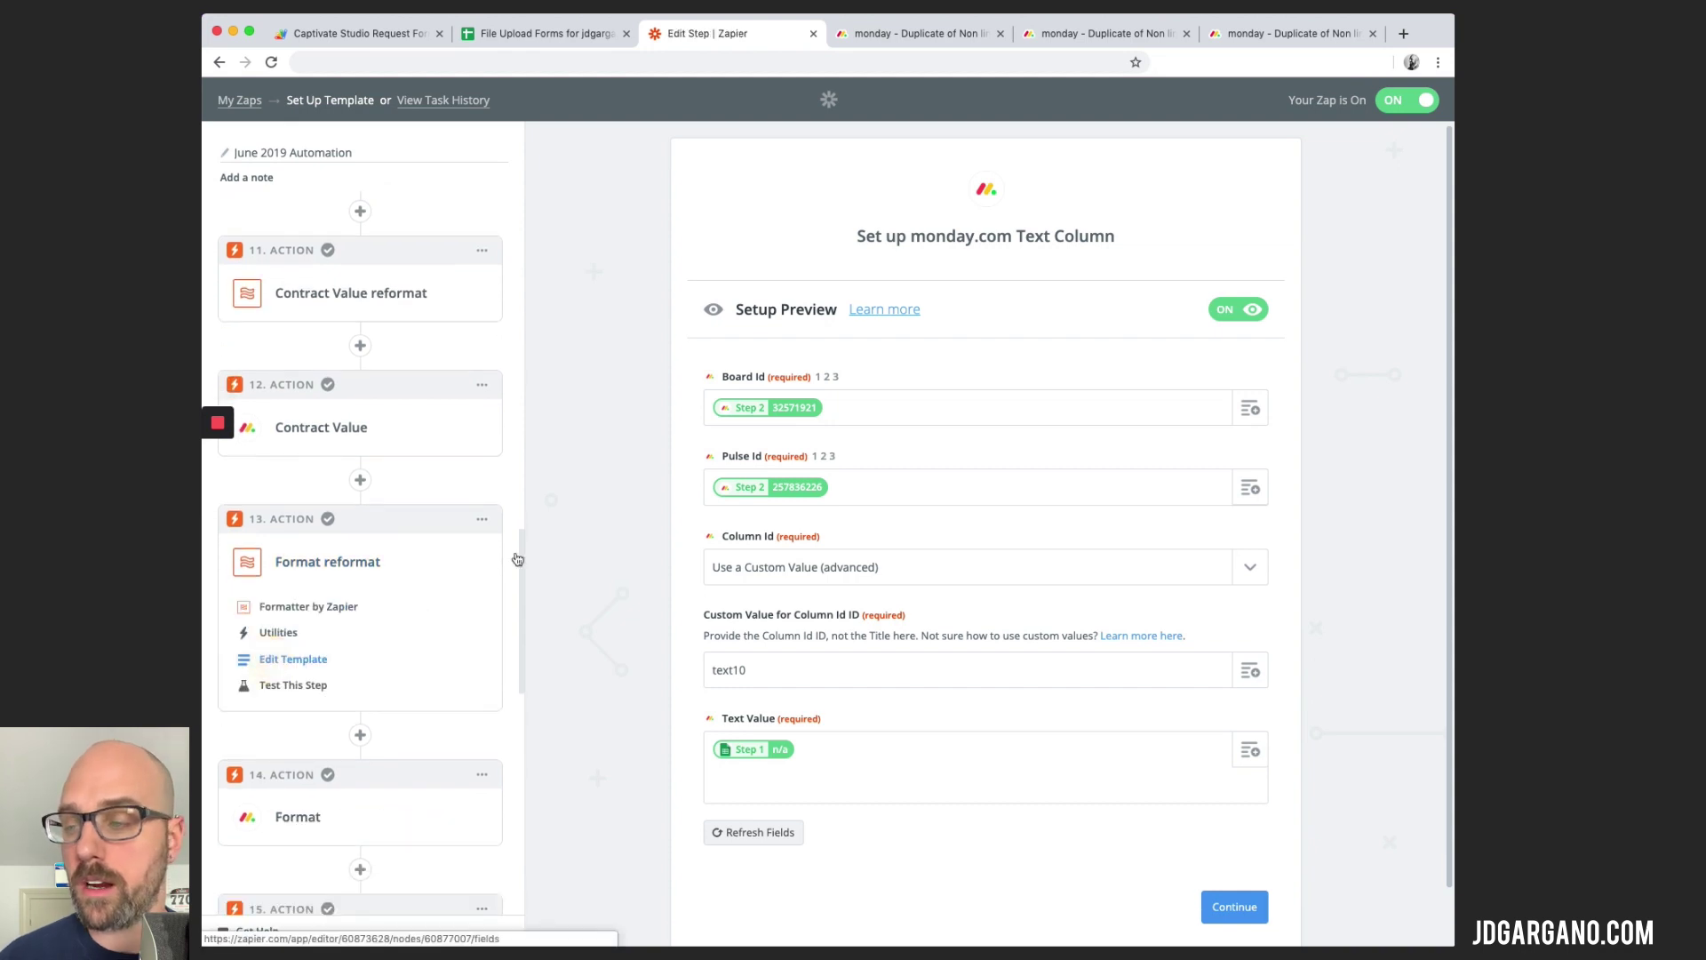
scroll(820, 532, "down", 5)
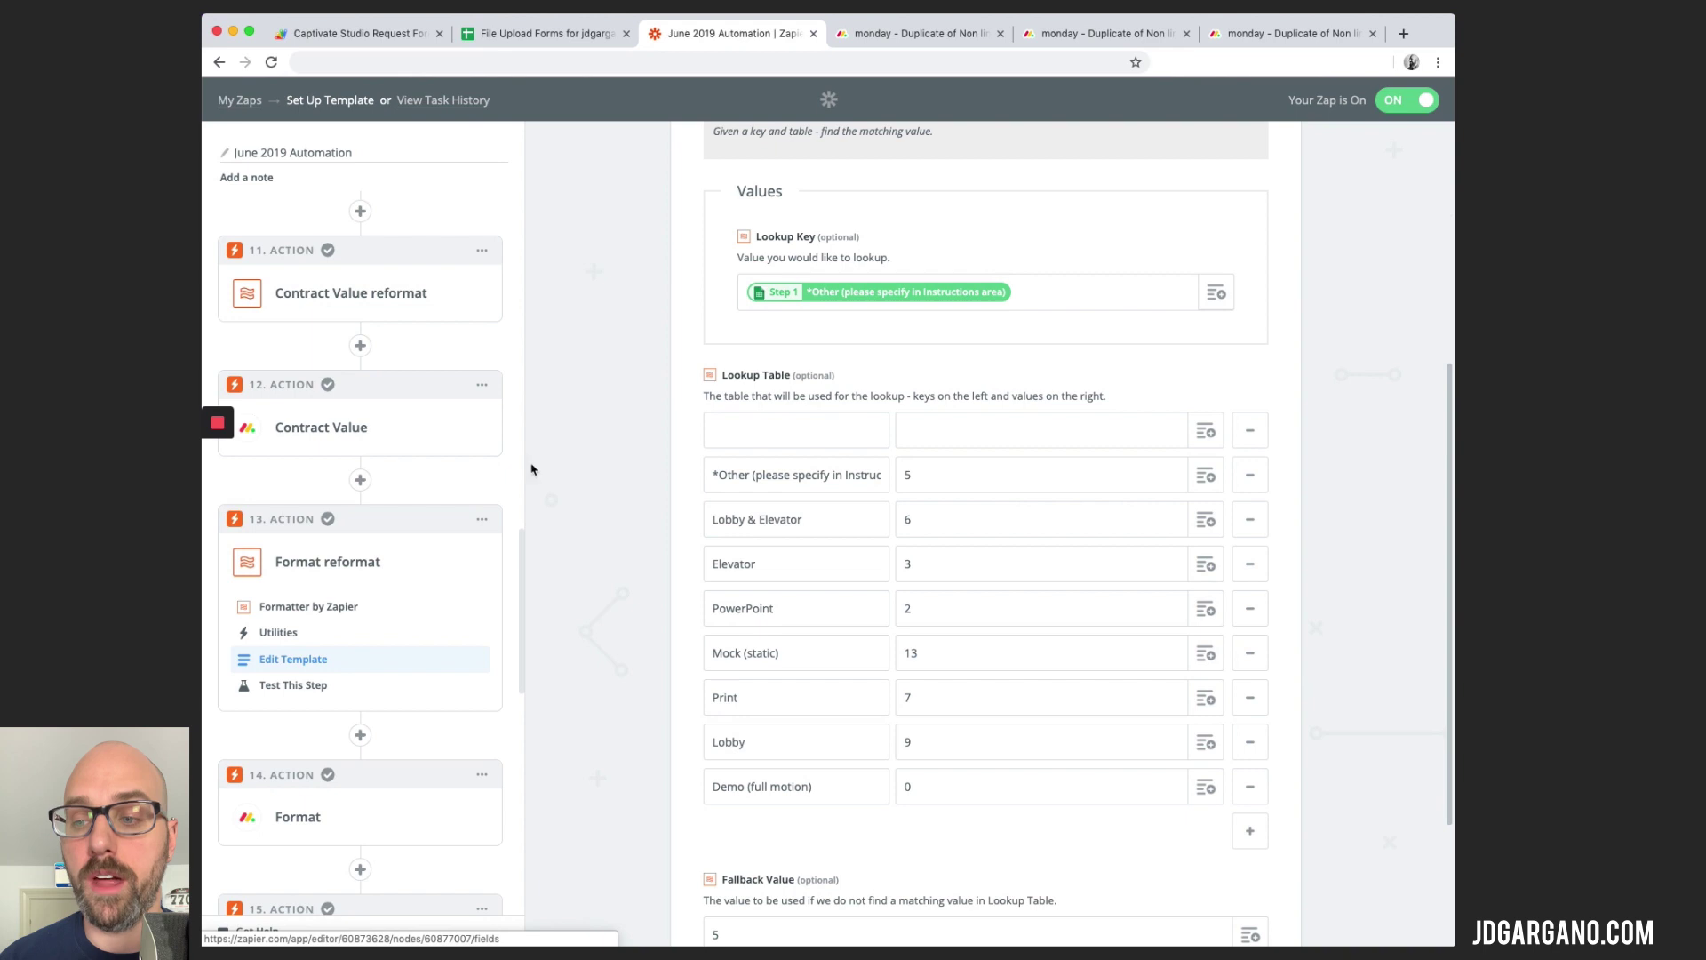
left_click(423, 555)
- Expand the Format and Project link- Studio Request steps, then review down to step 21, Client files on Google Drive
scroll(418, 573, "down", 2)
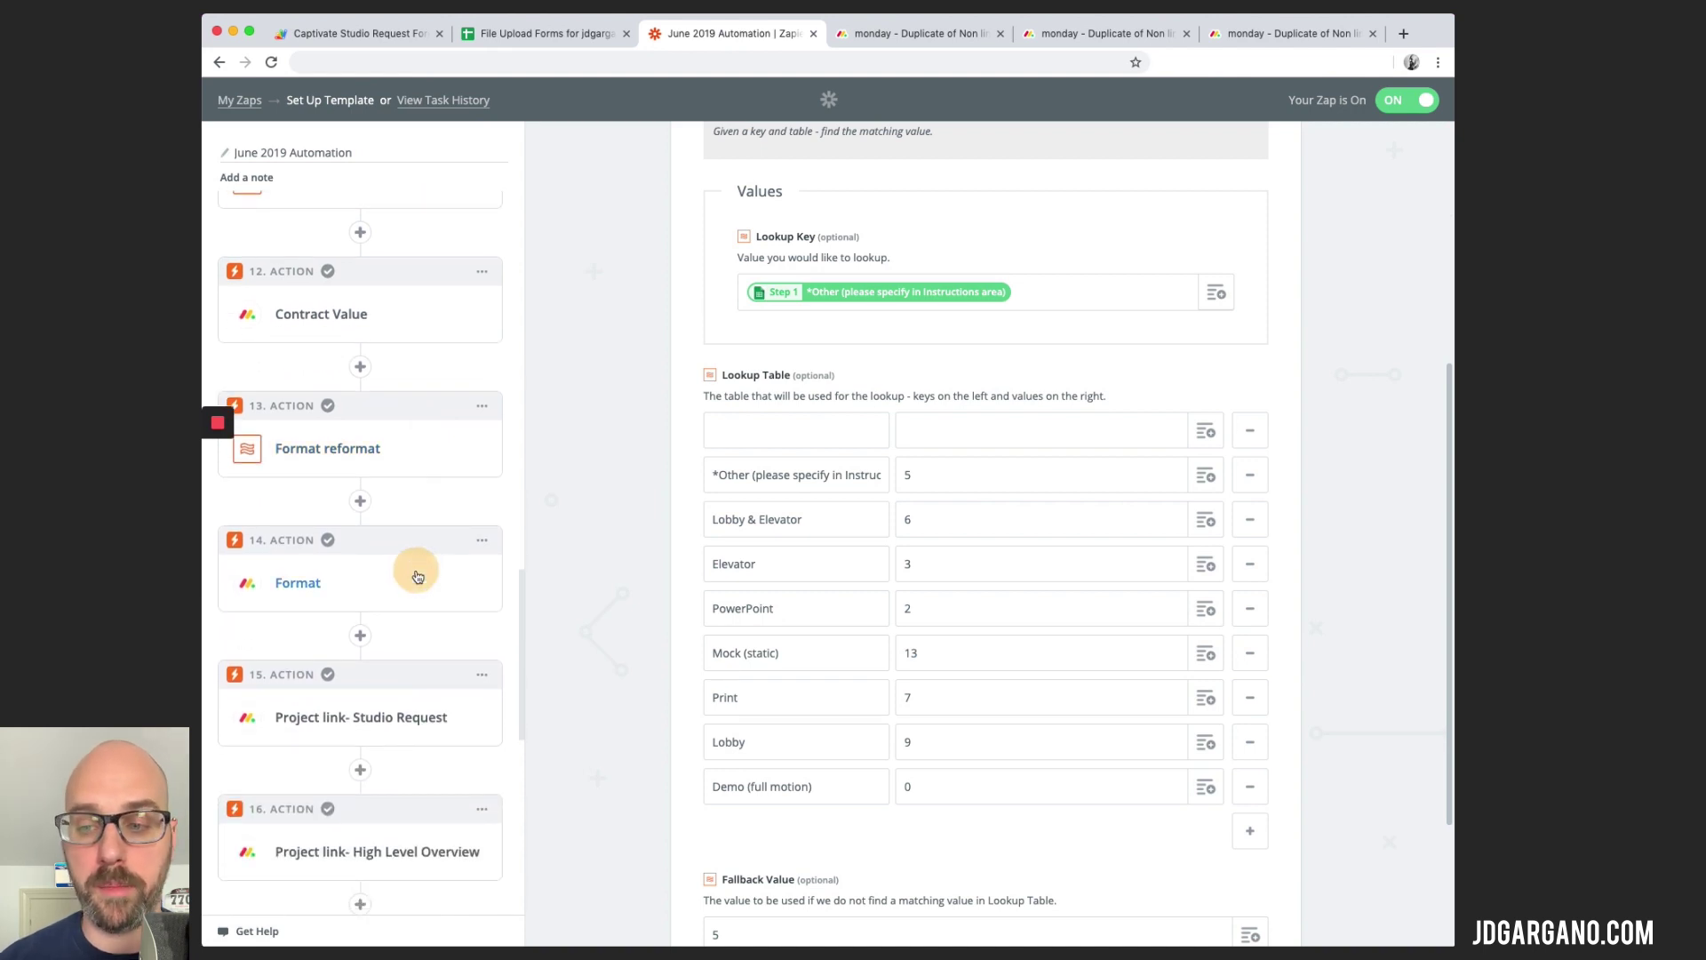
left_click(418, 576)
scroll(412, 609, "down", 3)
left_click(373, 614)
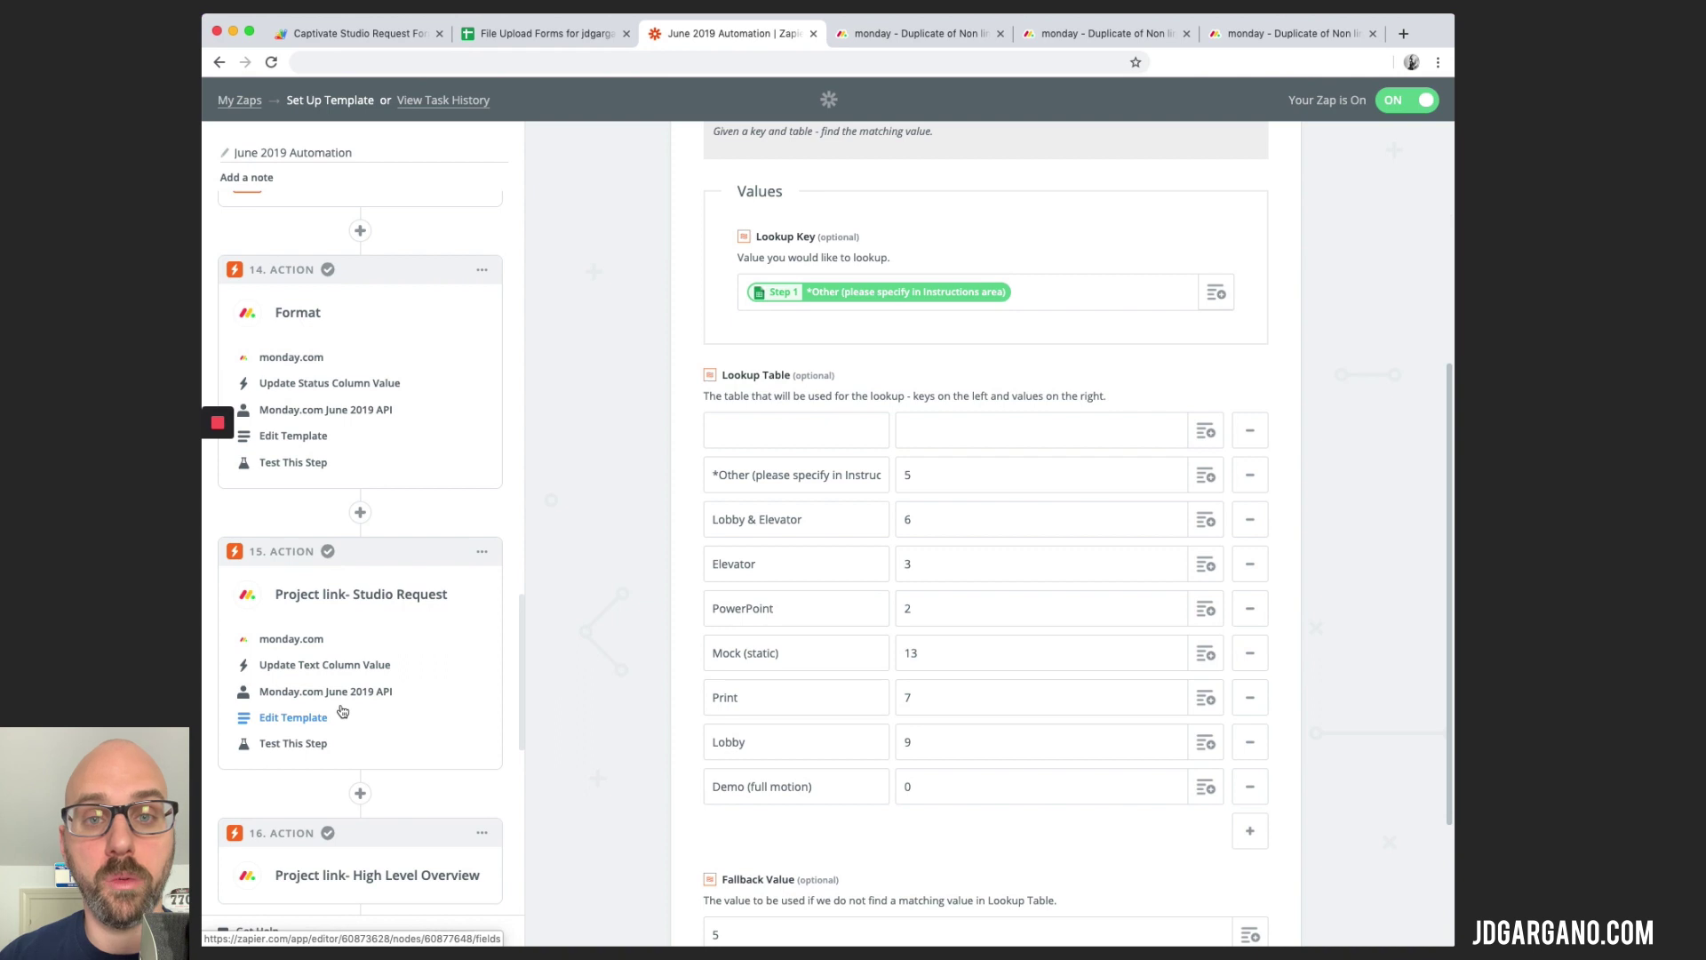
scroll(346, 706, "down", 3)
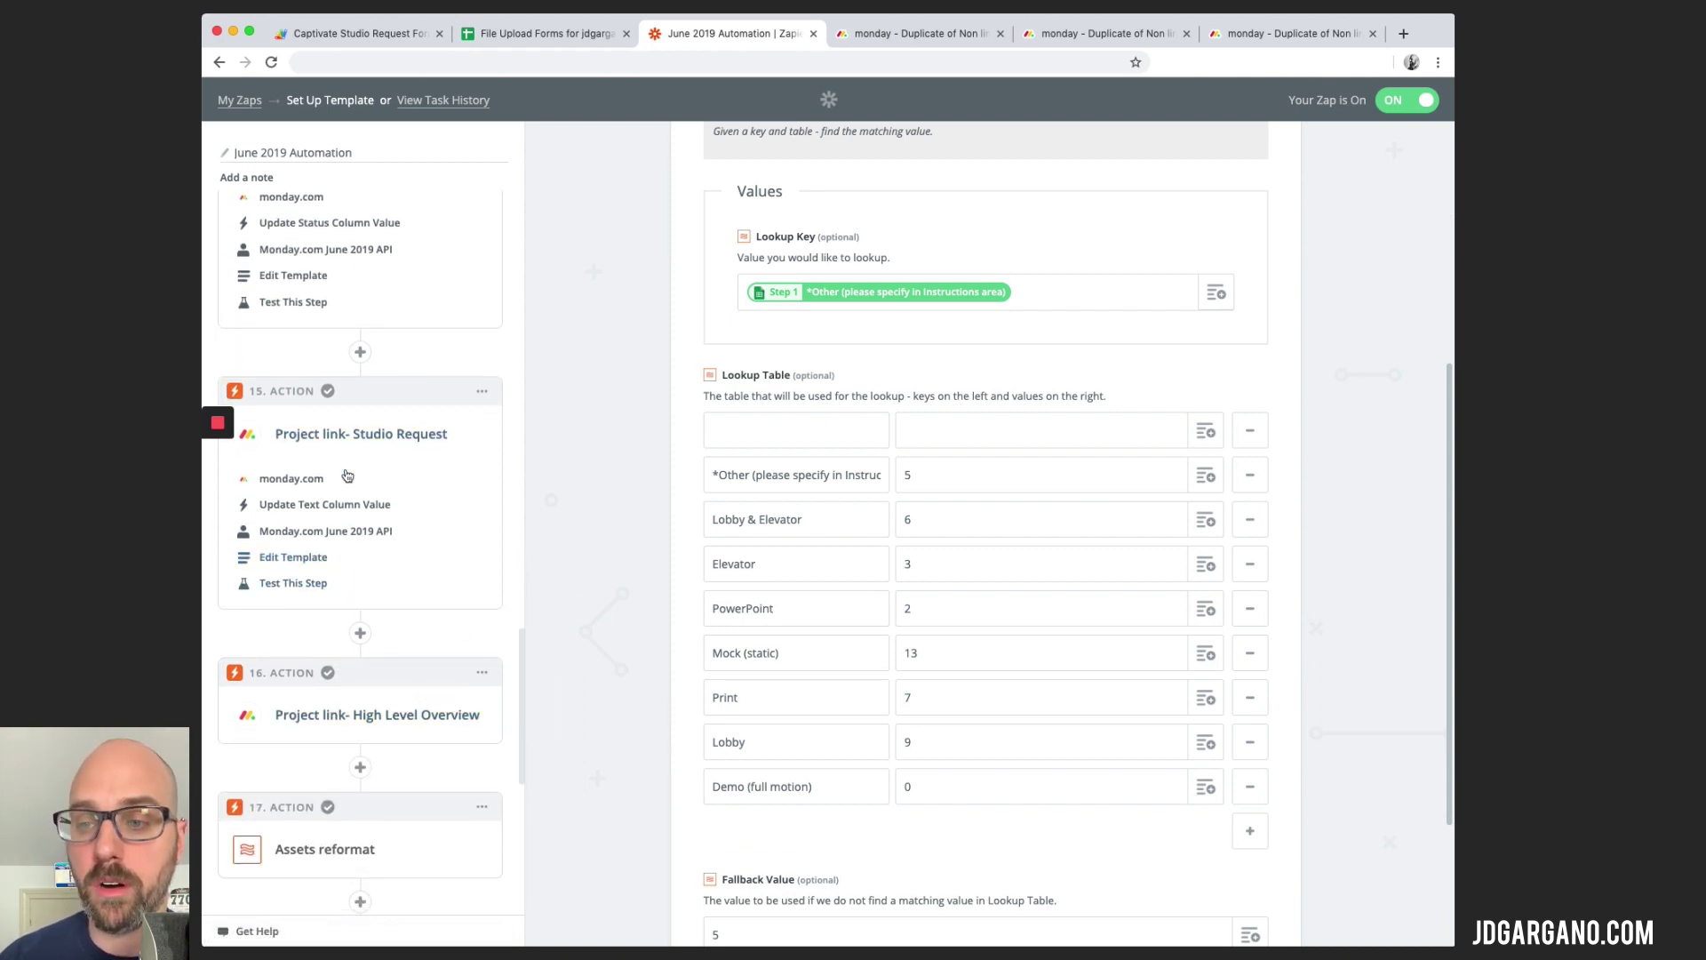
scroll(396, 621, "down", 2)
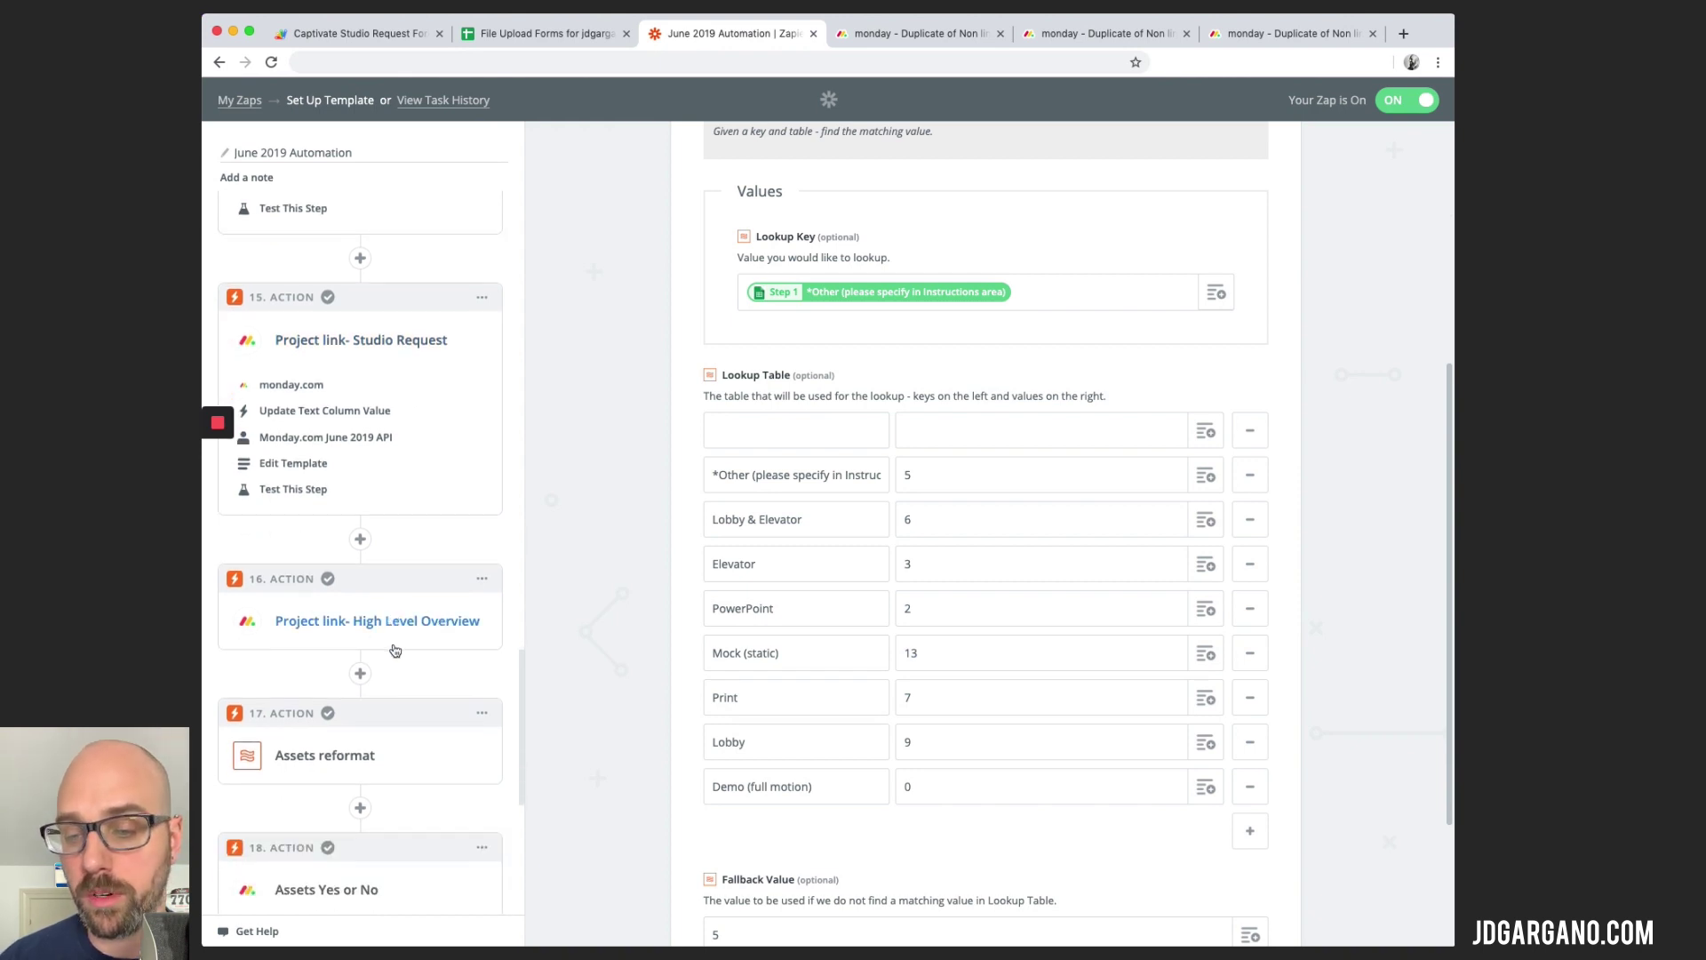
scroll(395, 651, "down", 5)
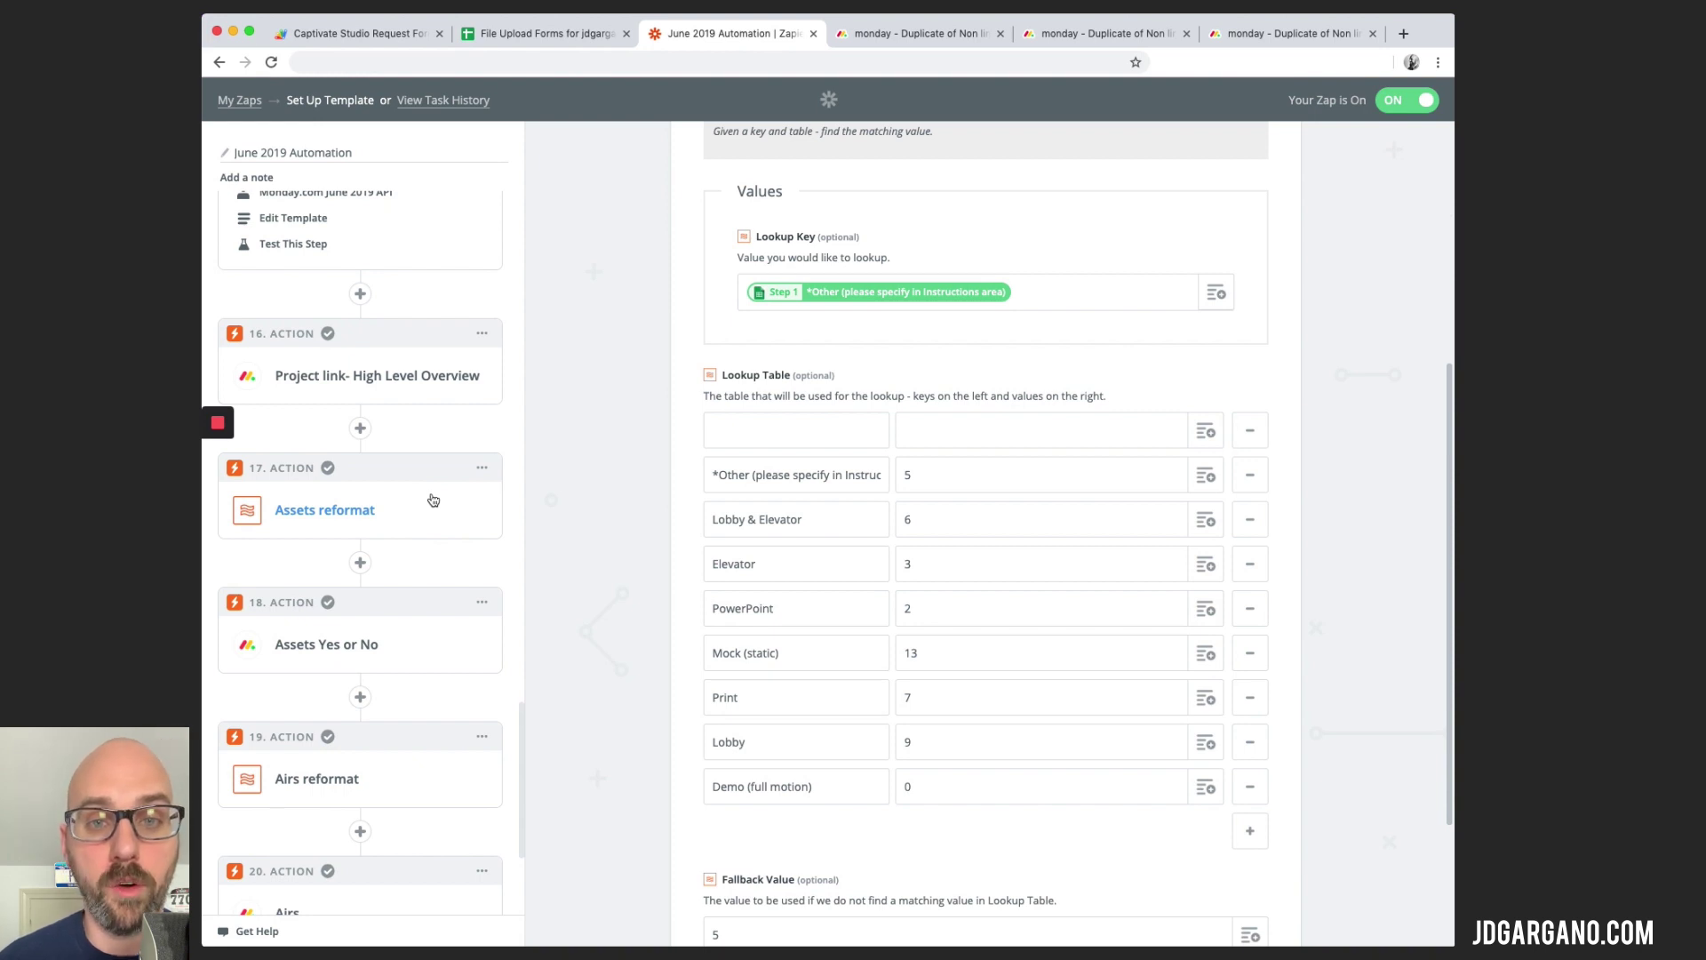
scroll(432, 500, "down", 3)
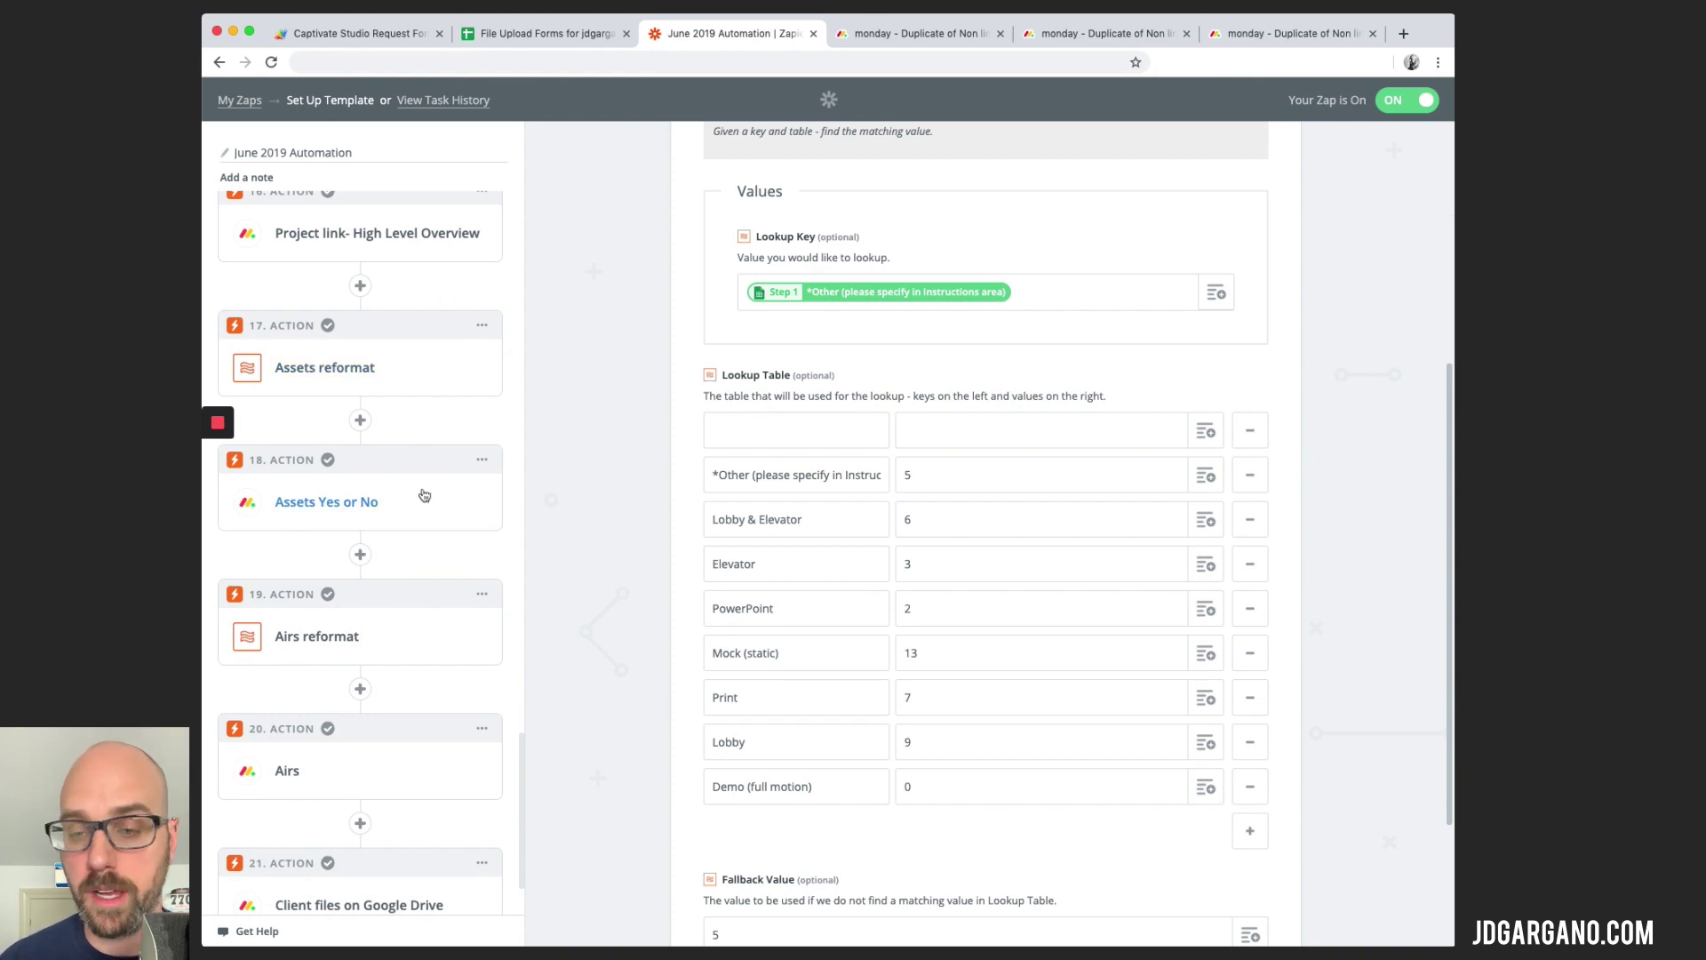
scroll(424, 495, "down", 2)
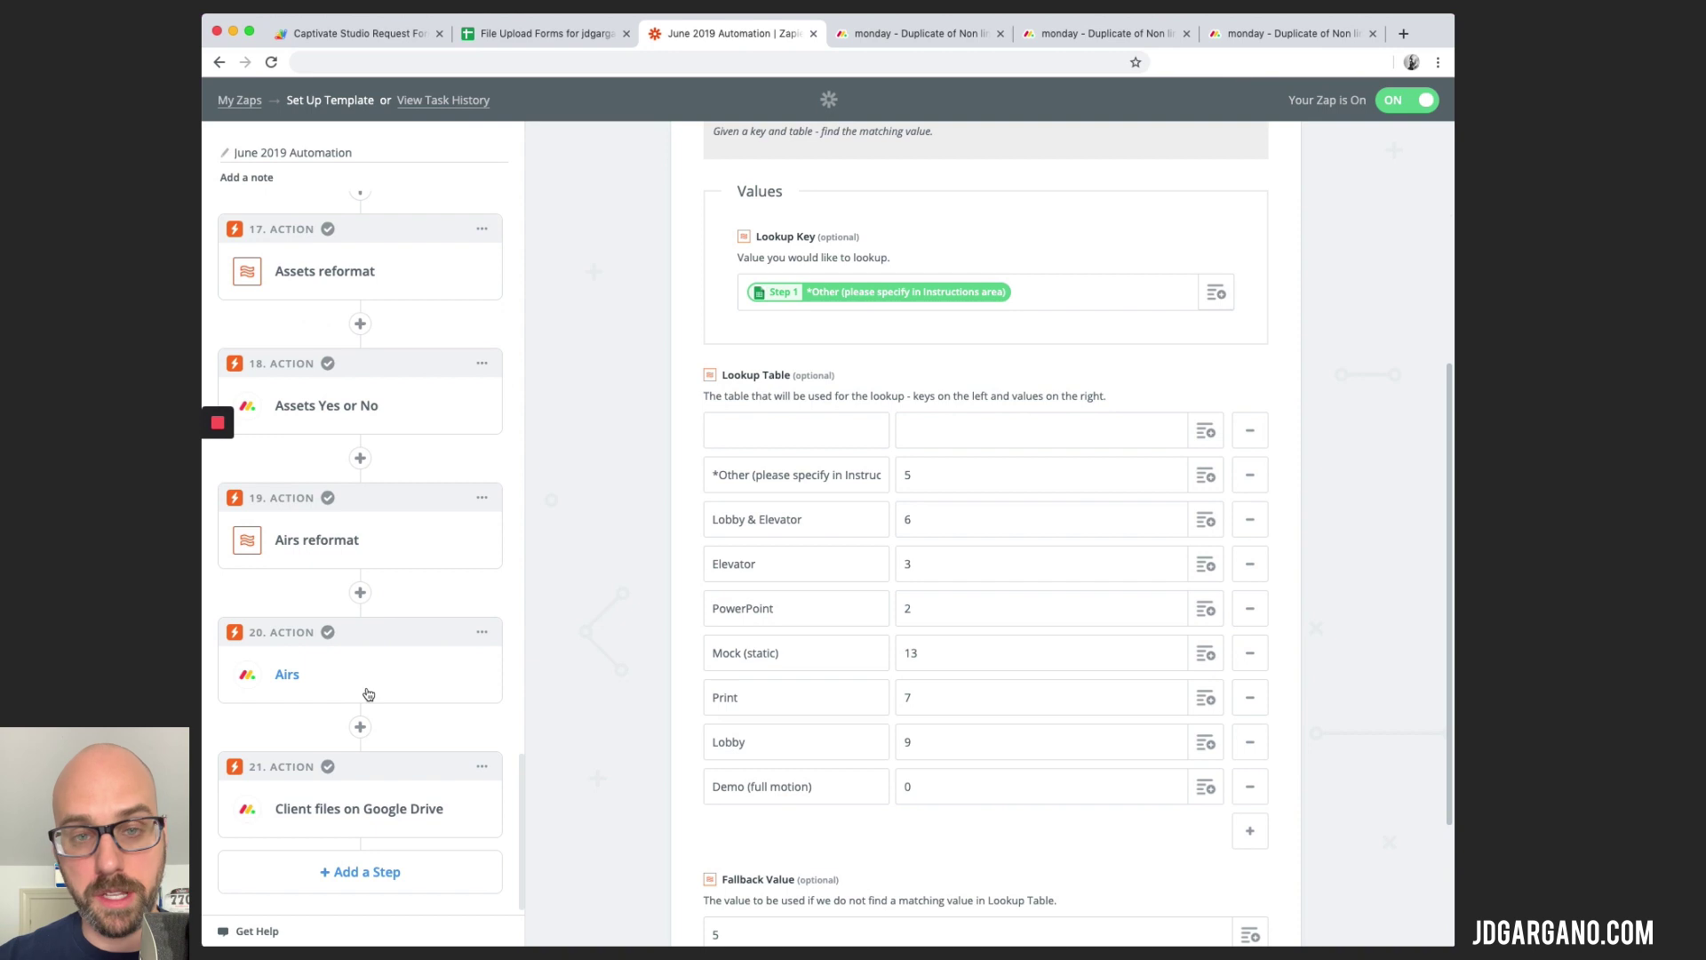
scroll(369, 694, "down", 1)
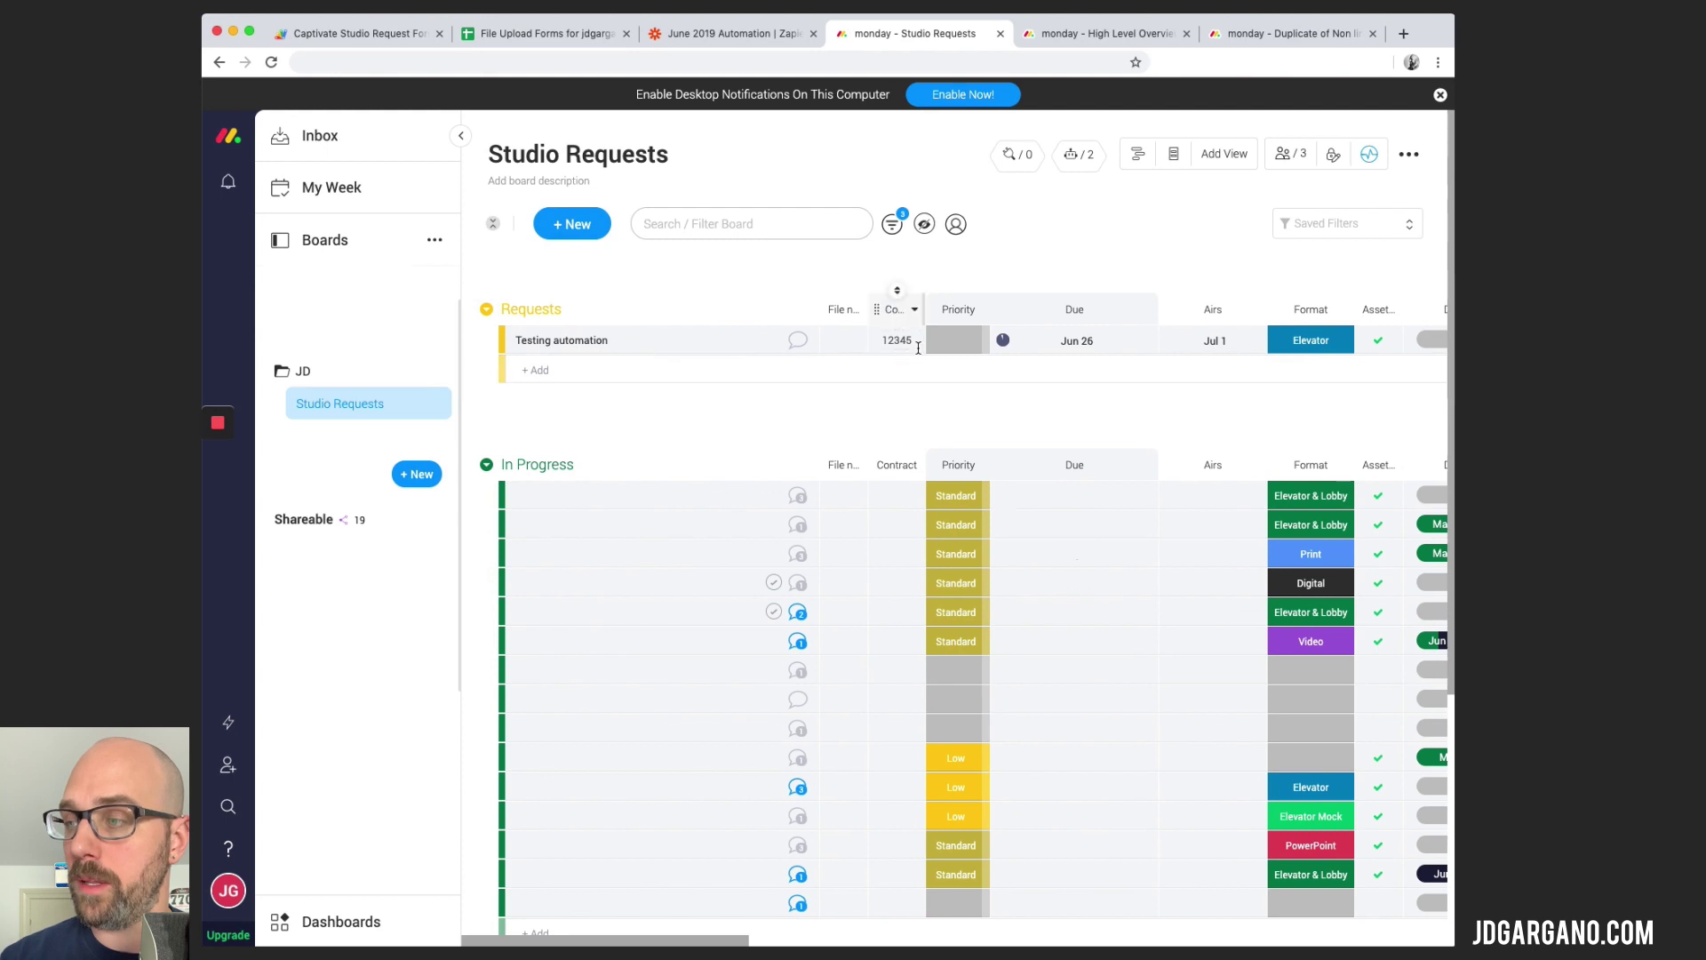
- Check the Testing automation item's columns: contract 12345, due Jun 26, airing Jul 1, format Elevator
scroll(1073, 367, "right", 1)
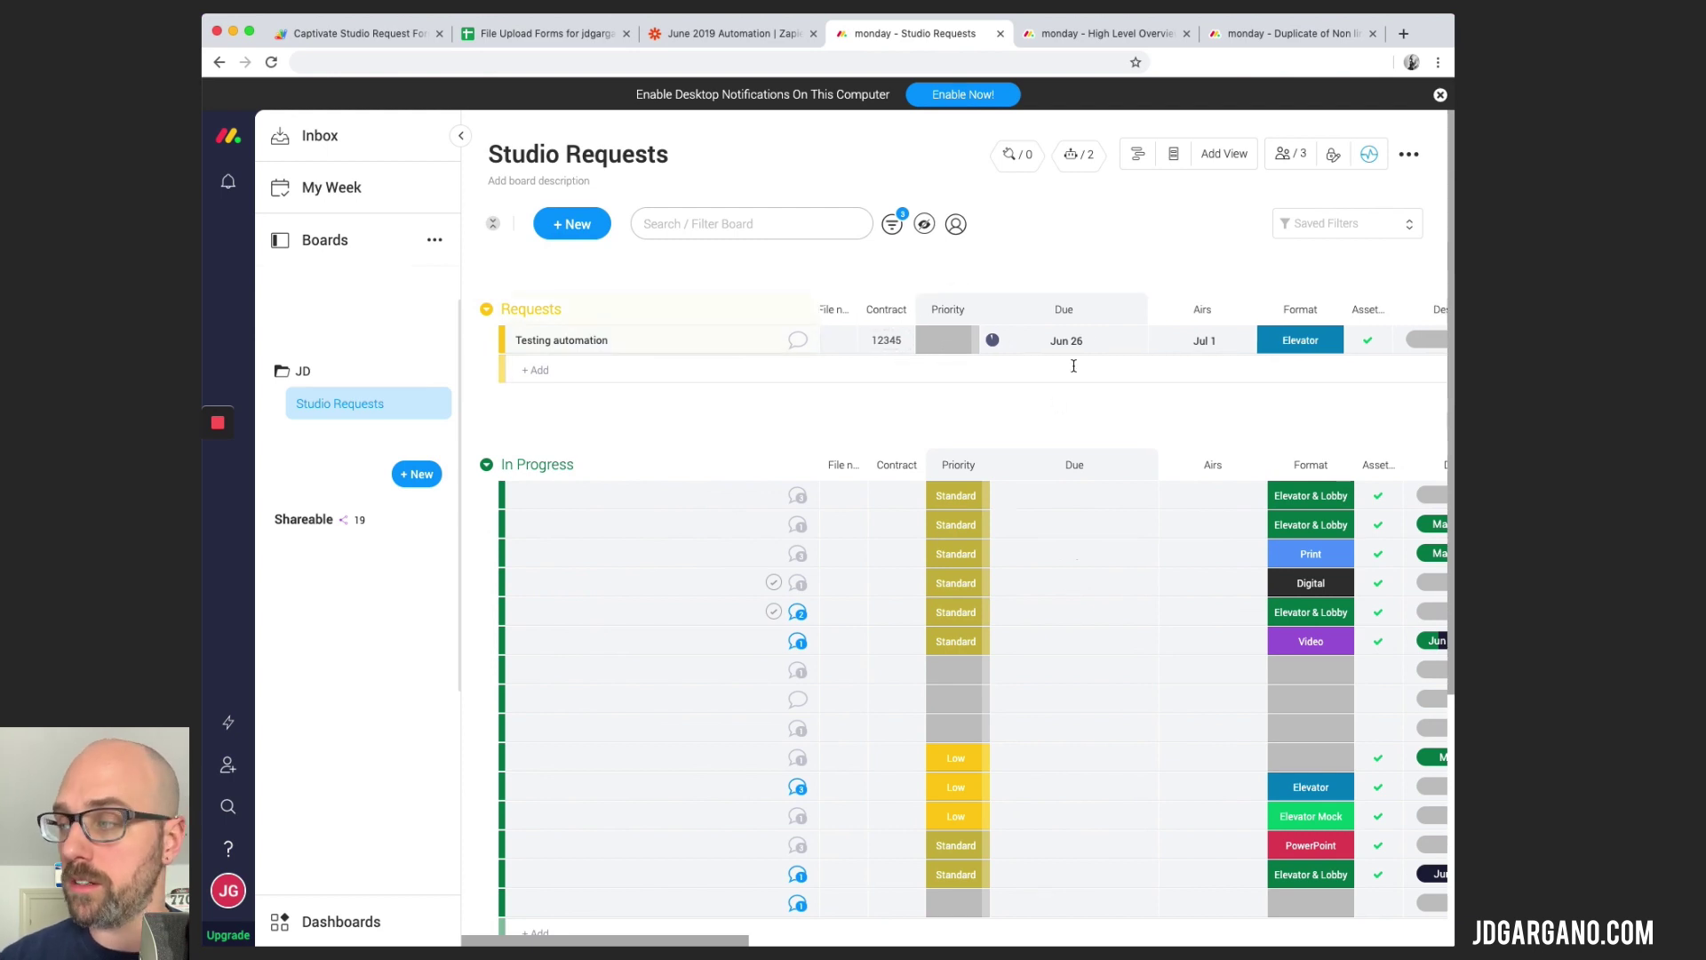
scroll(1022, 365, "right", 3)
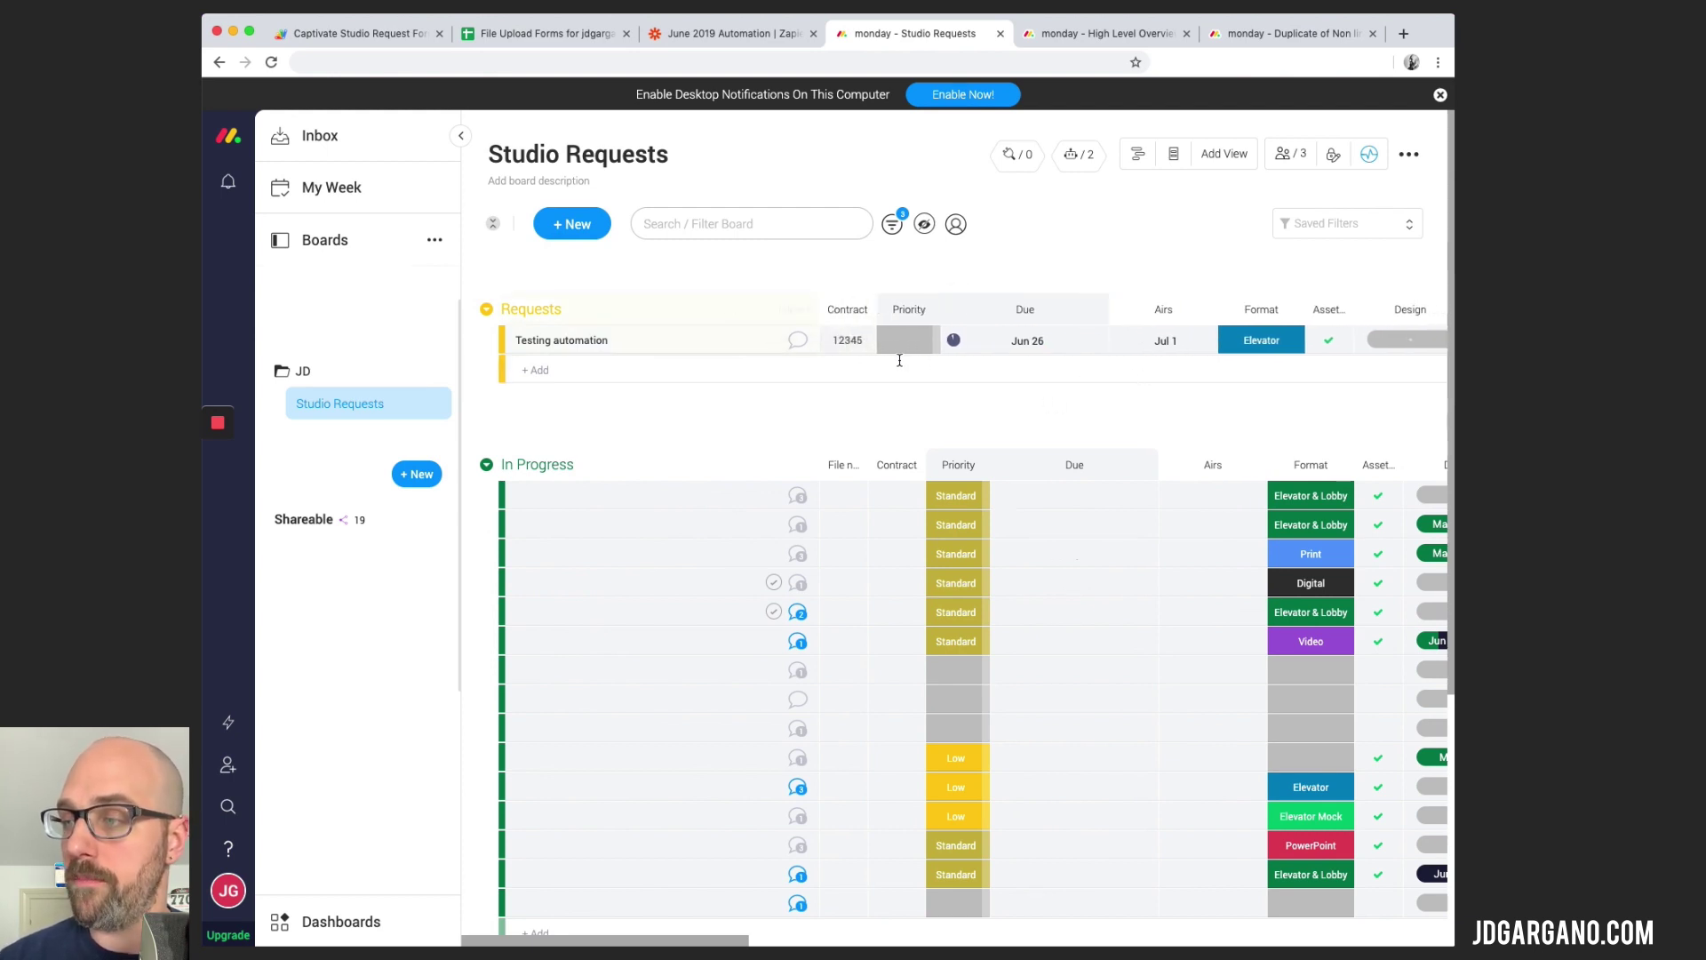
scroll(1022, 356, "right", 5)
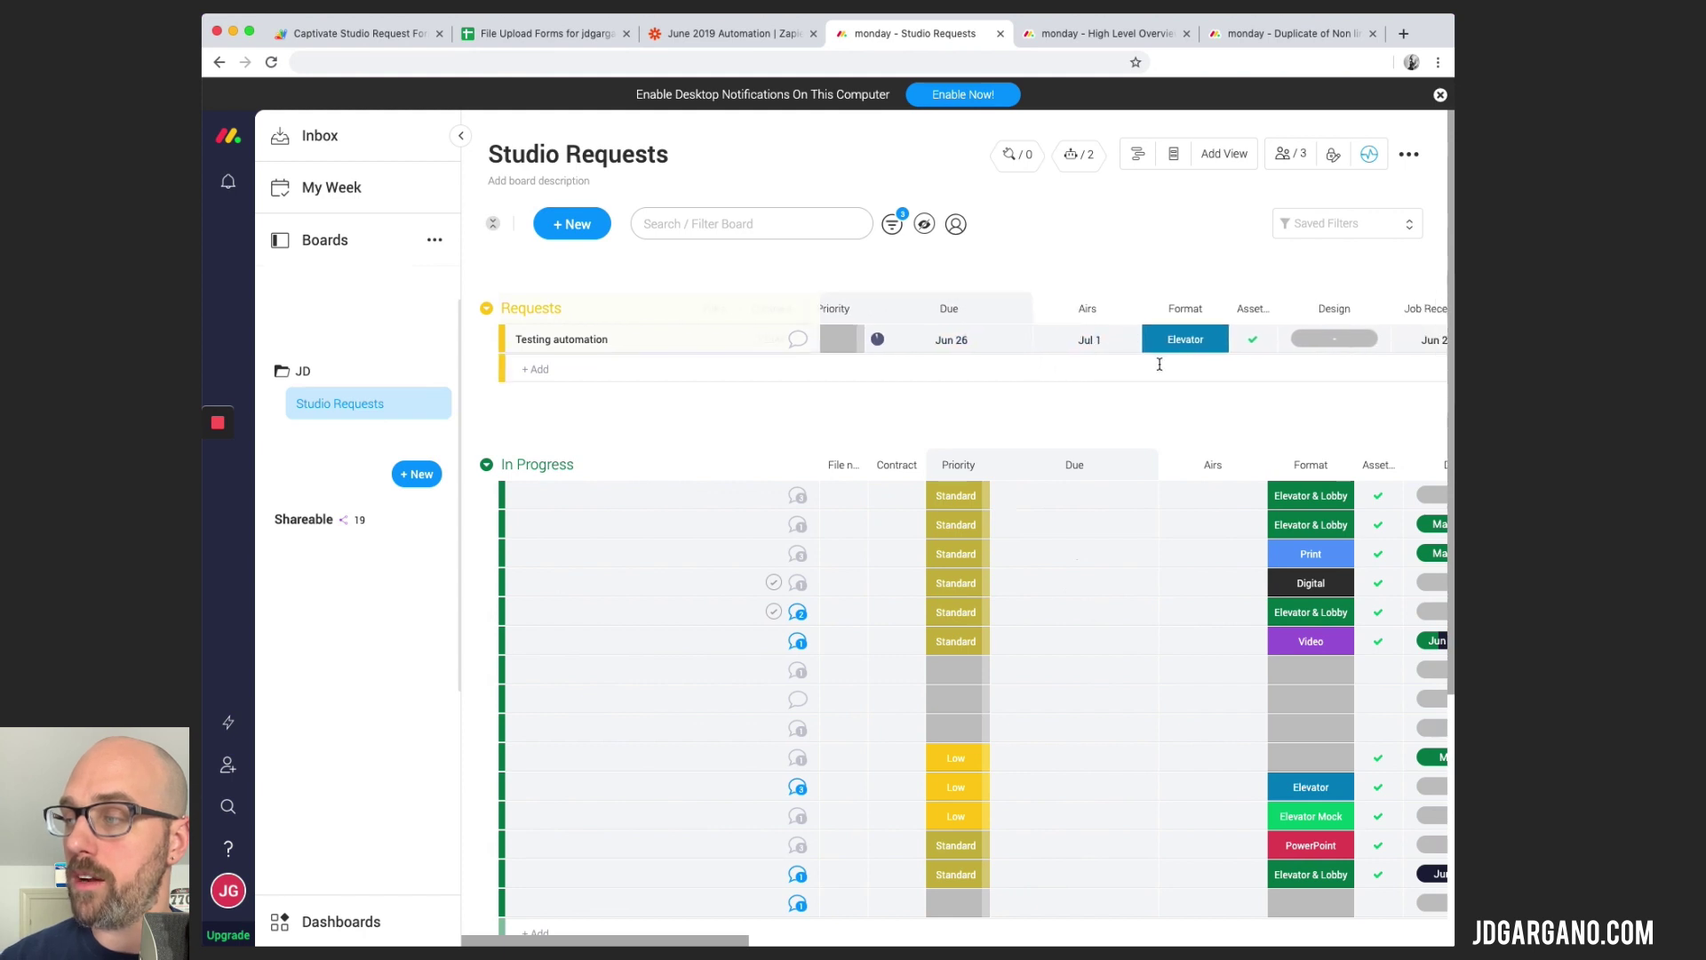
scroll(1155, 363, "right", 4)
scroll(1122, 356, "right", 6)
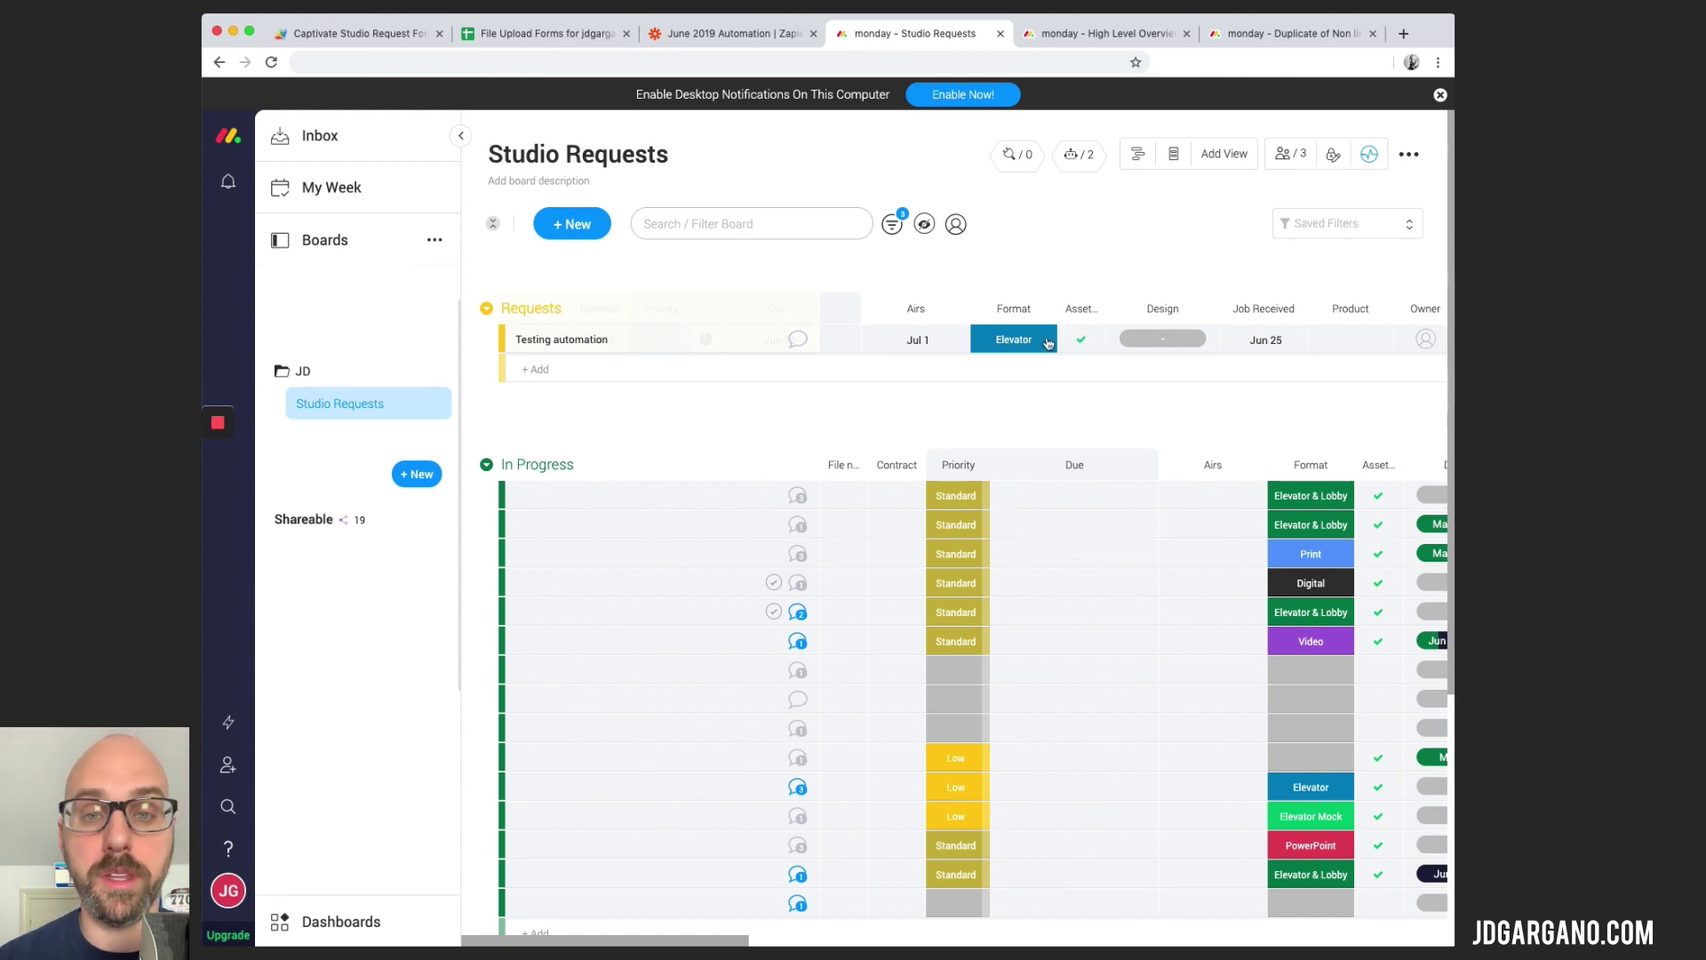
scroll(1084, 346, "right", 3)
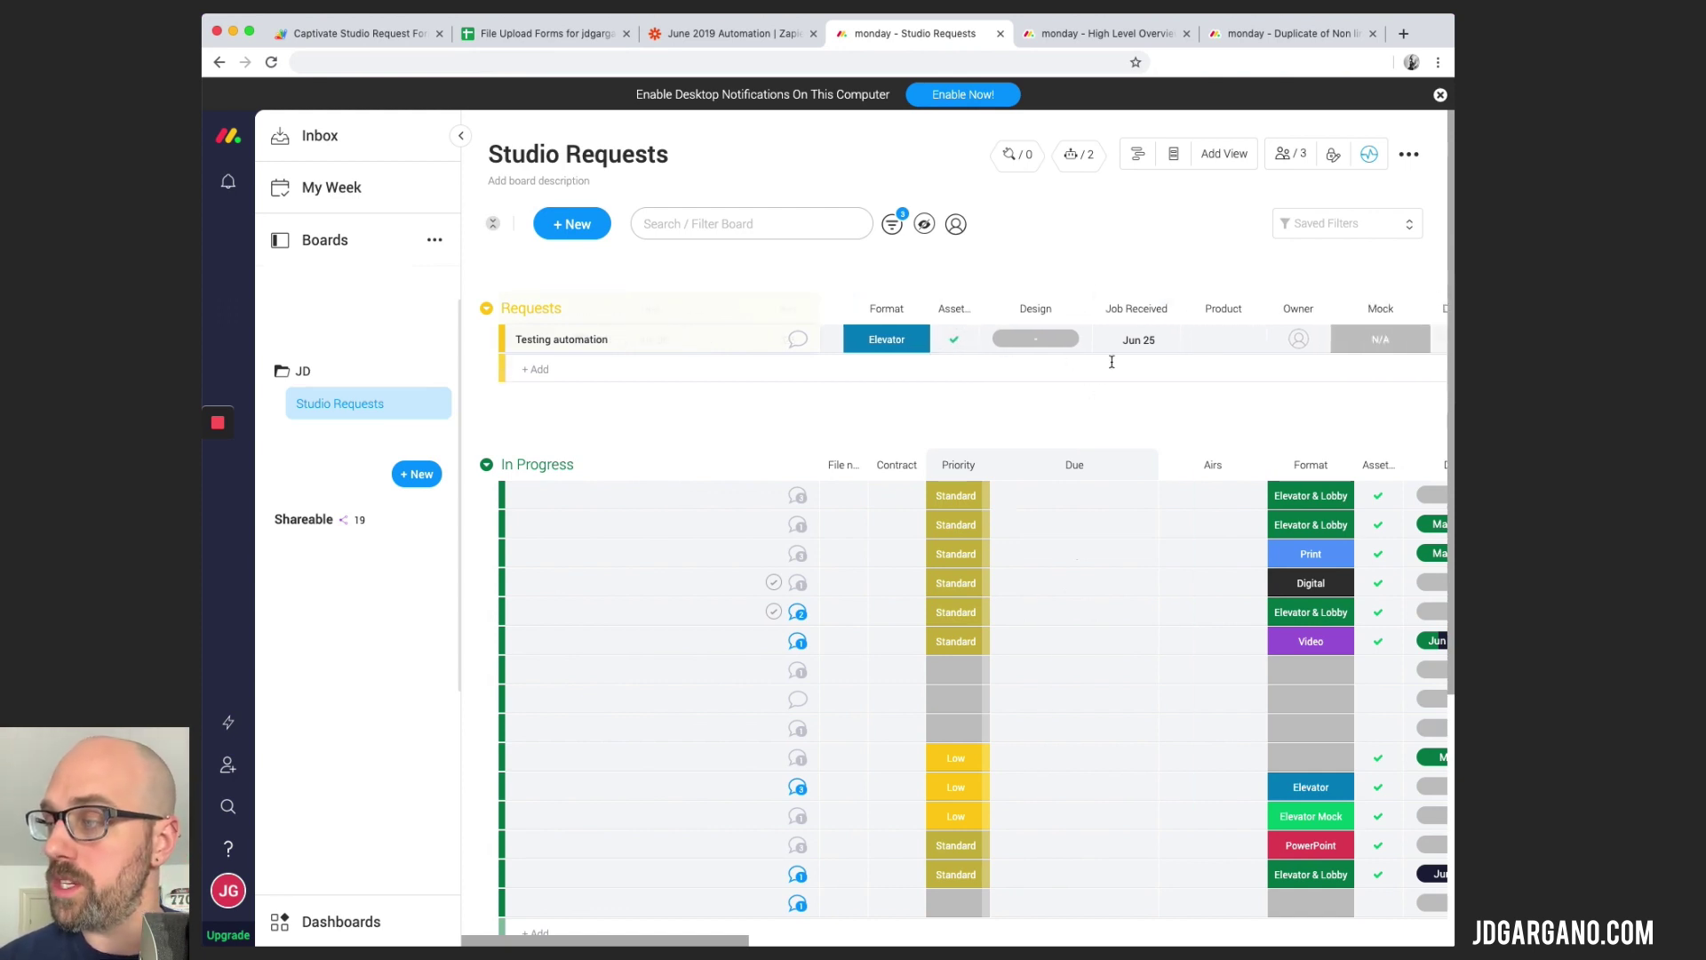
scroll(1125, 356, "left", 8)
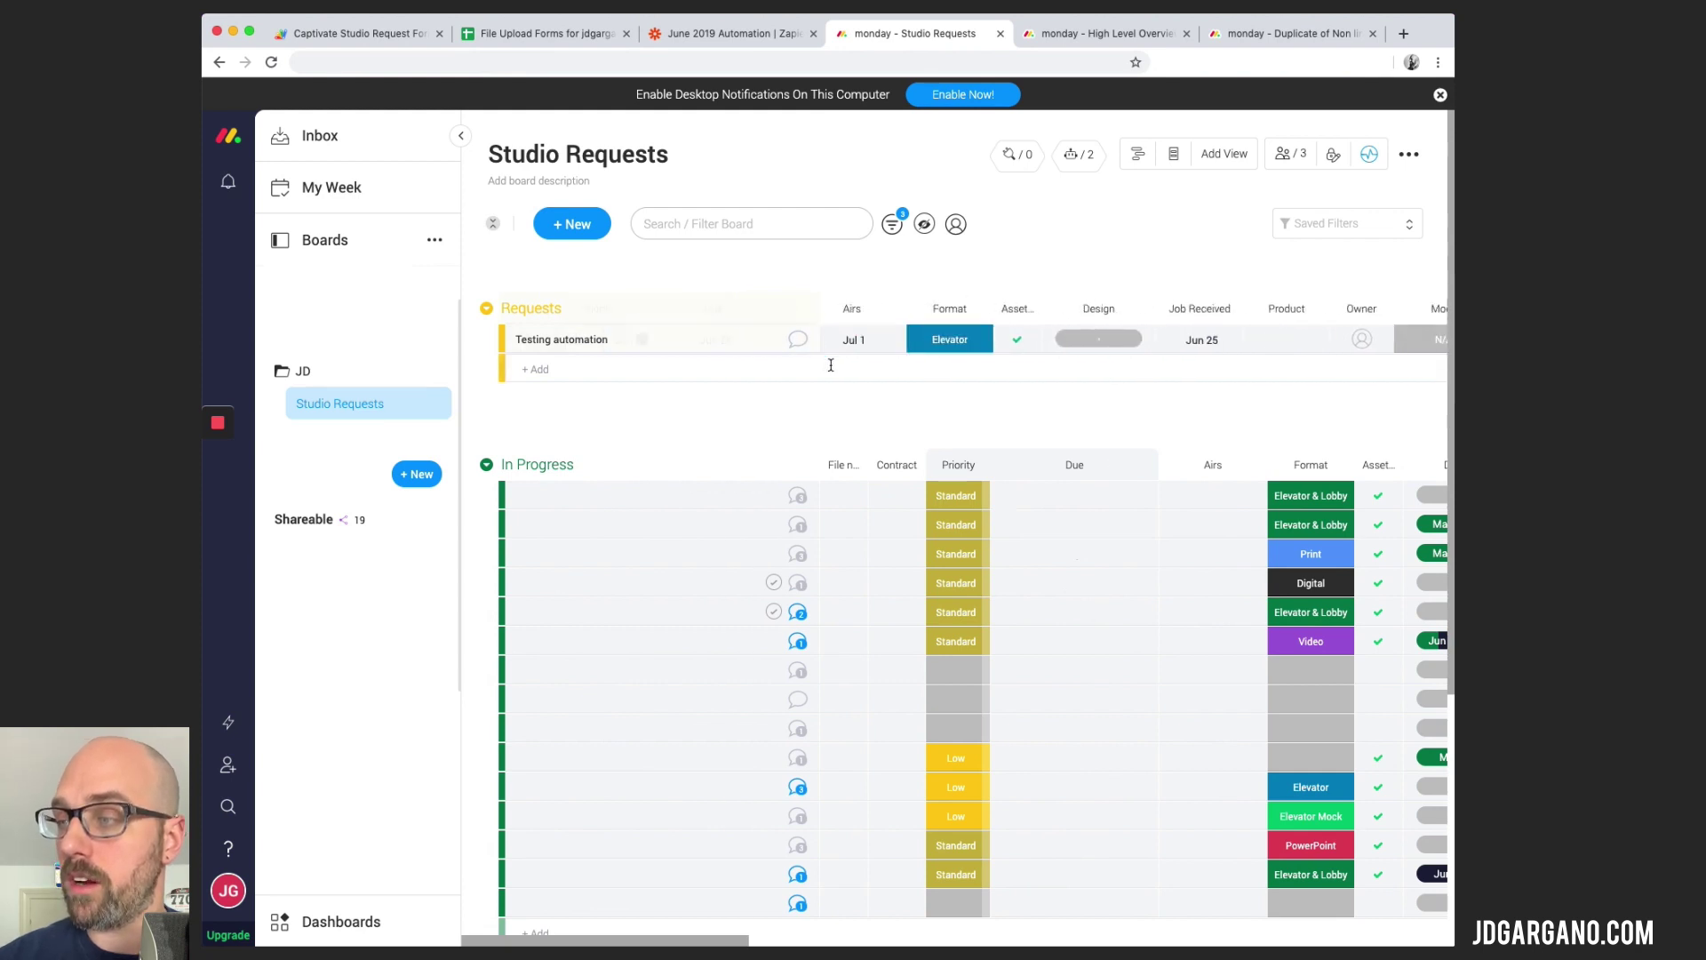
scroll(1049, 354, "right", 6)
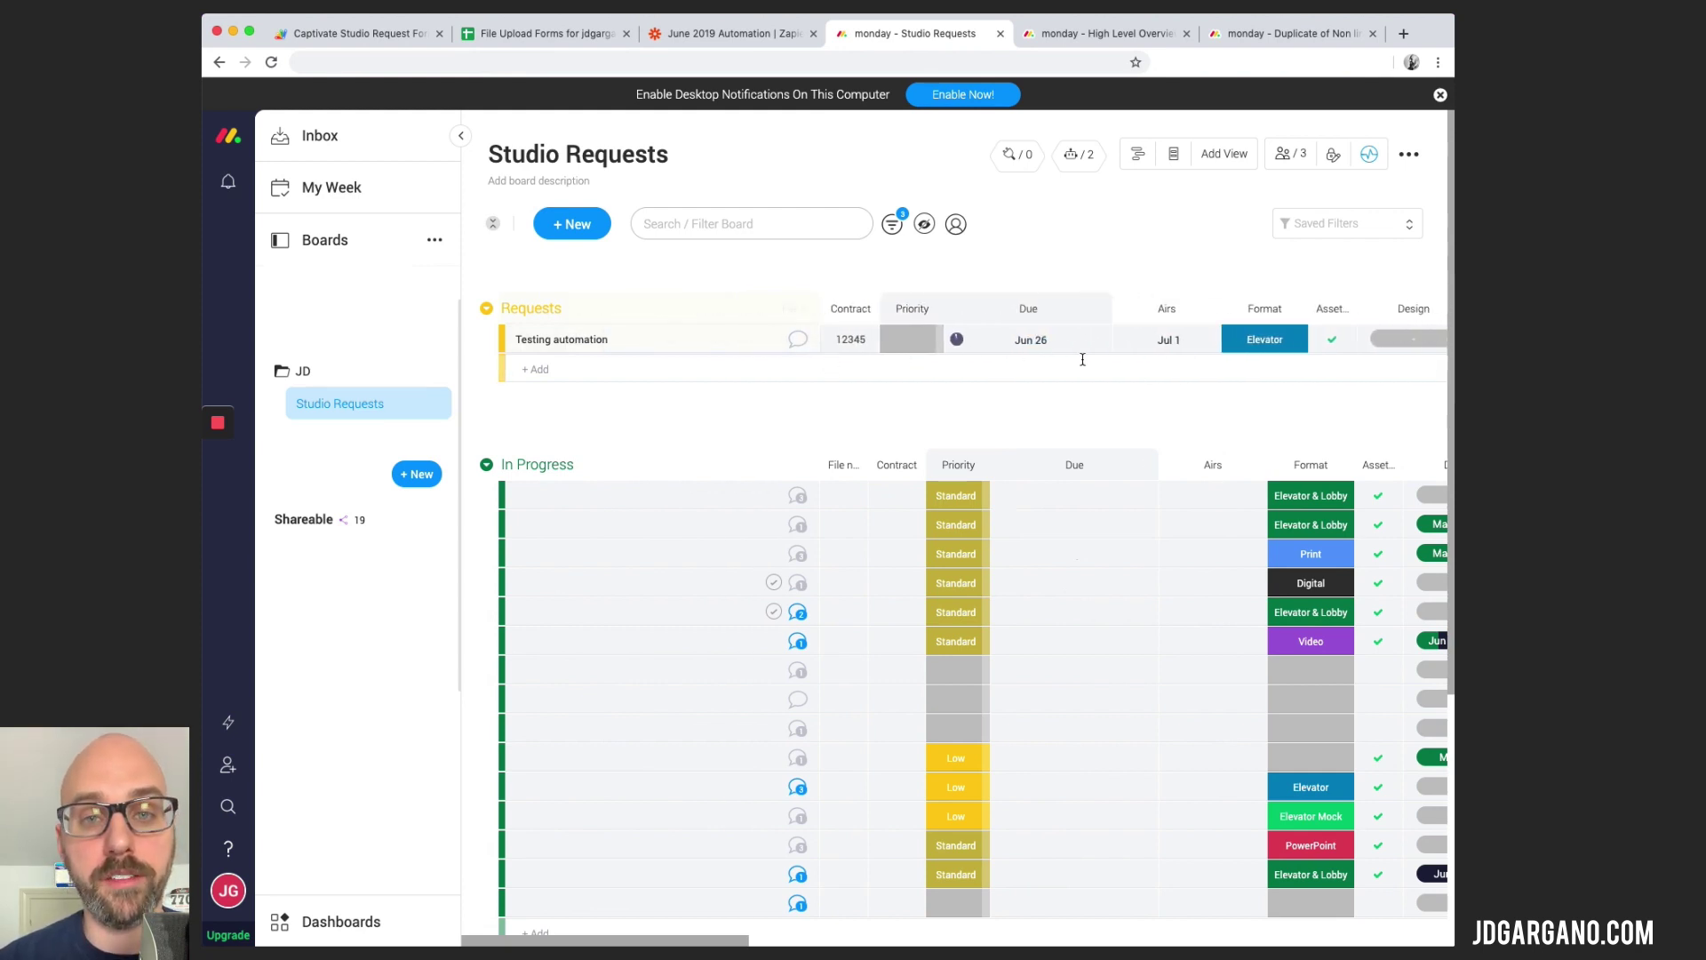
scroll(1082, 359, "right", 2)
scroll(1082, 359, "right", 1)
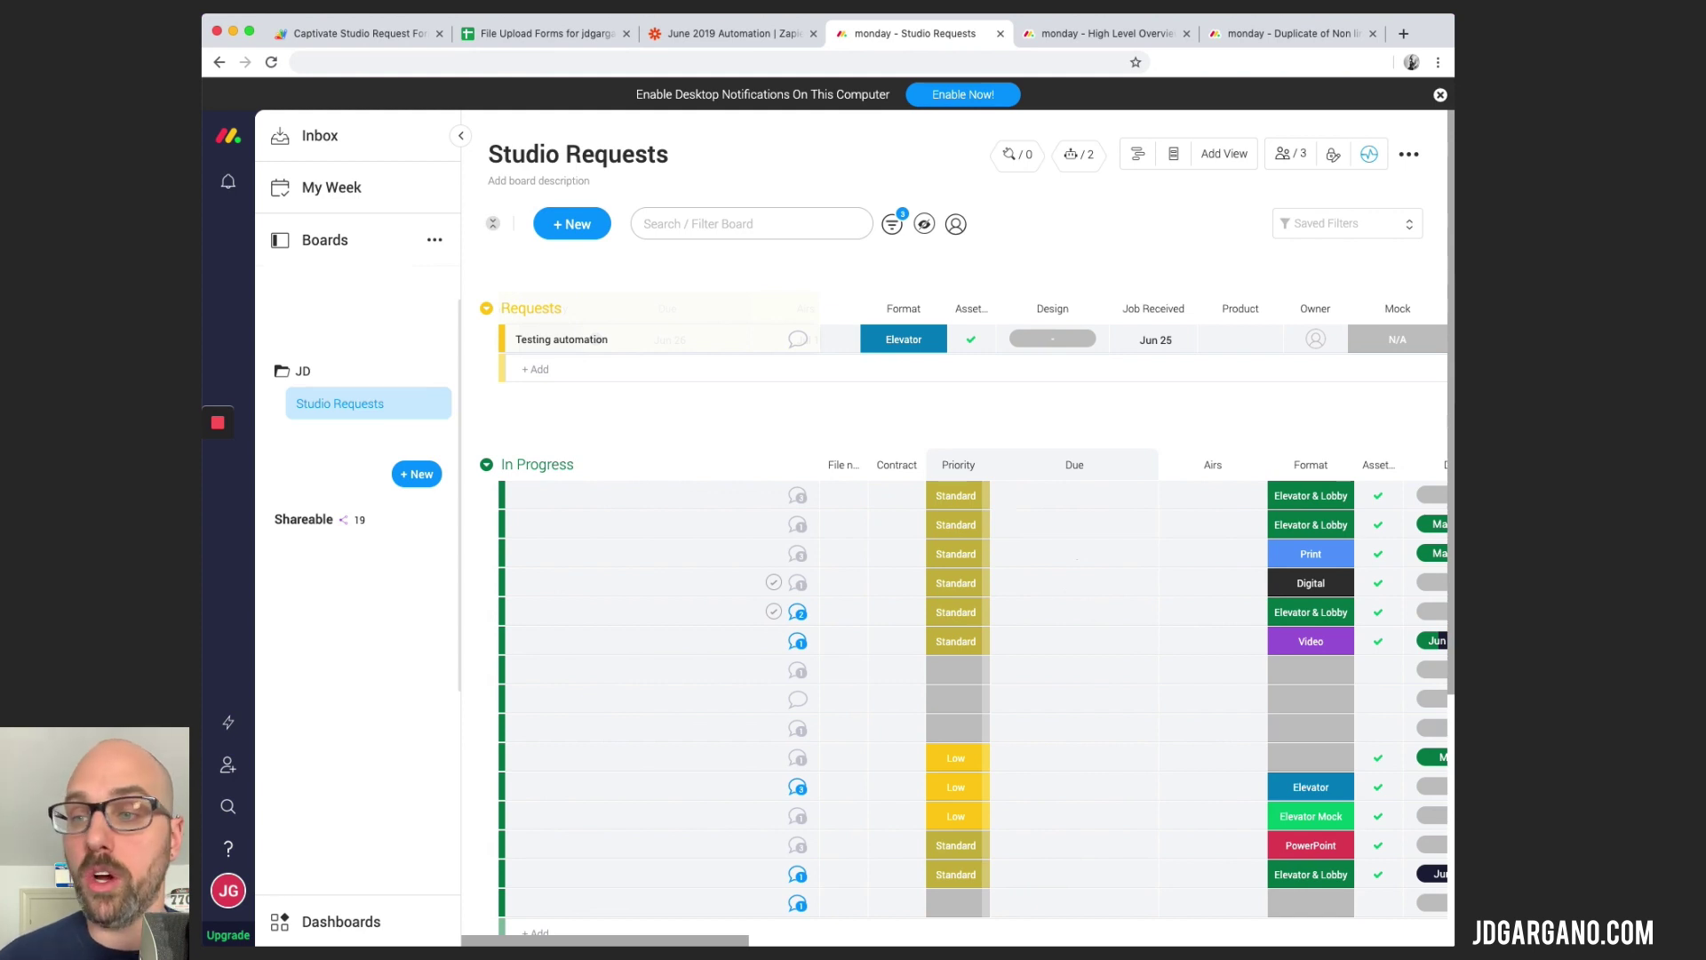
scroll(977, 329, "right", 3)
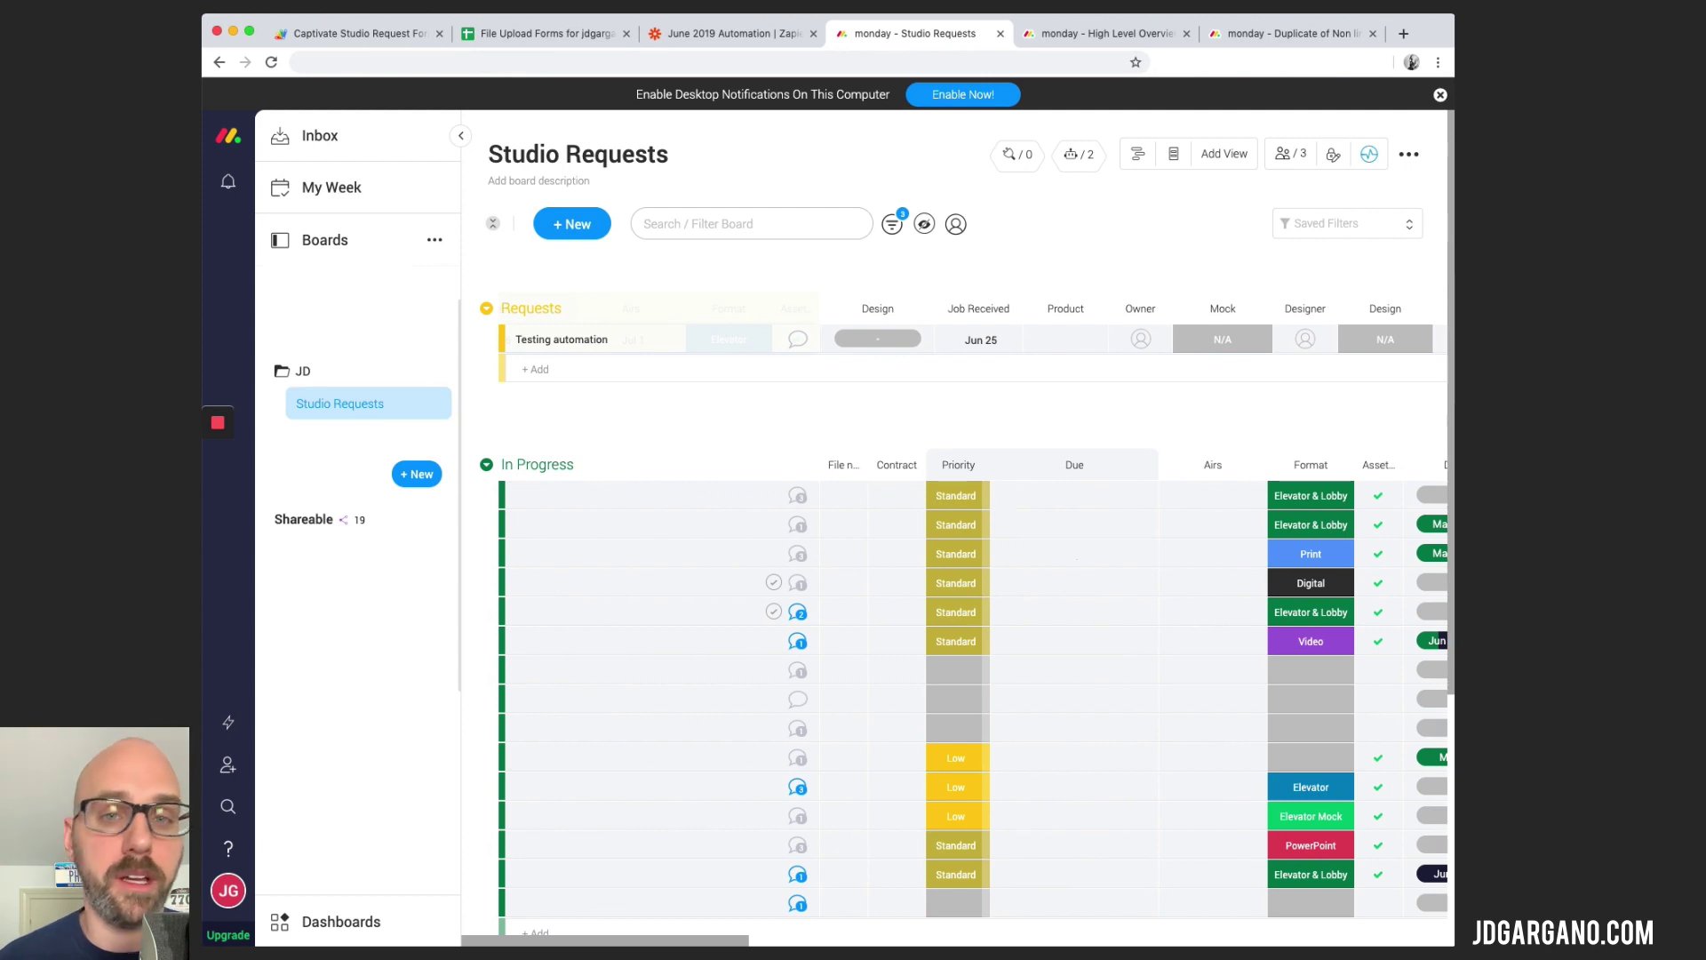
scroll(977, 329, "right", 6)
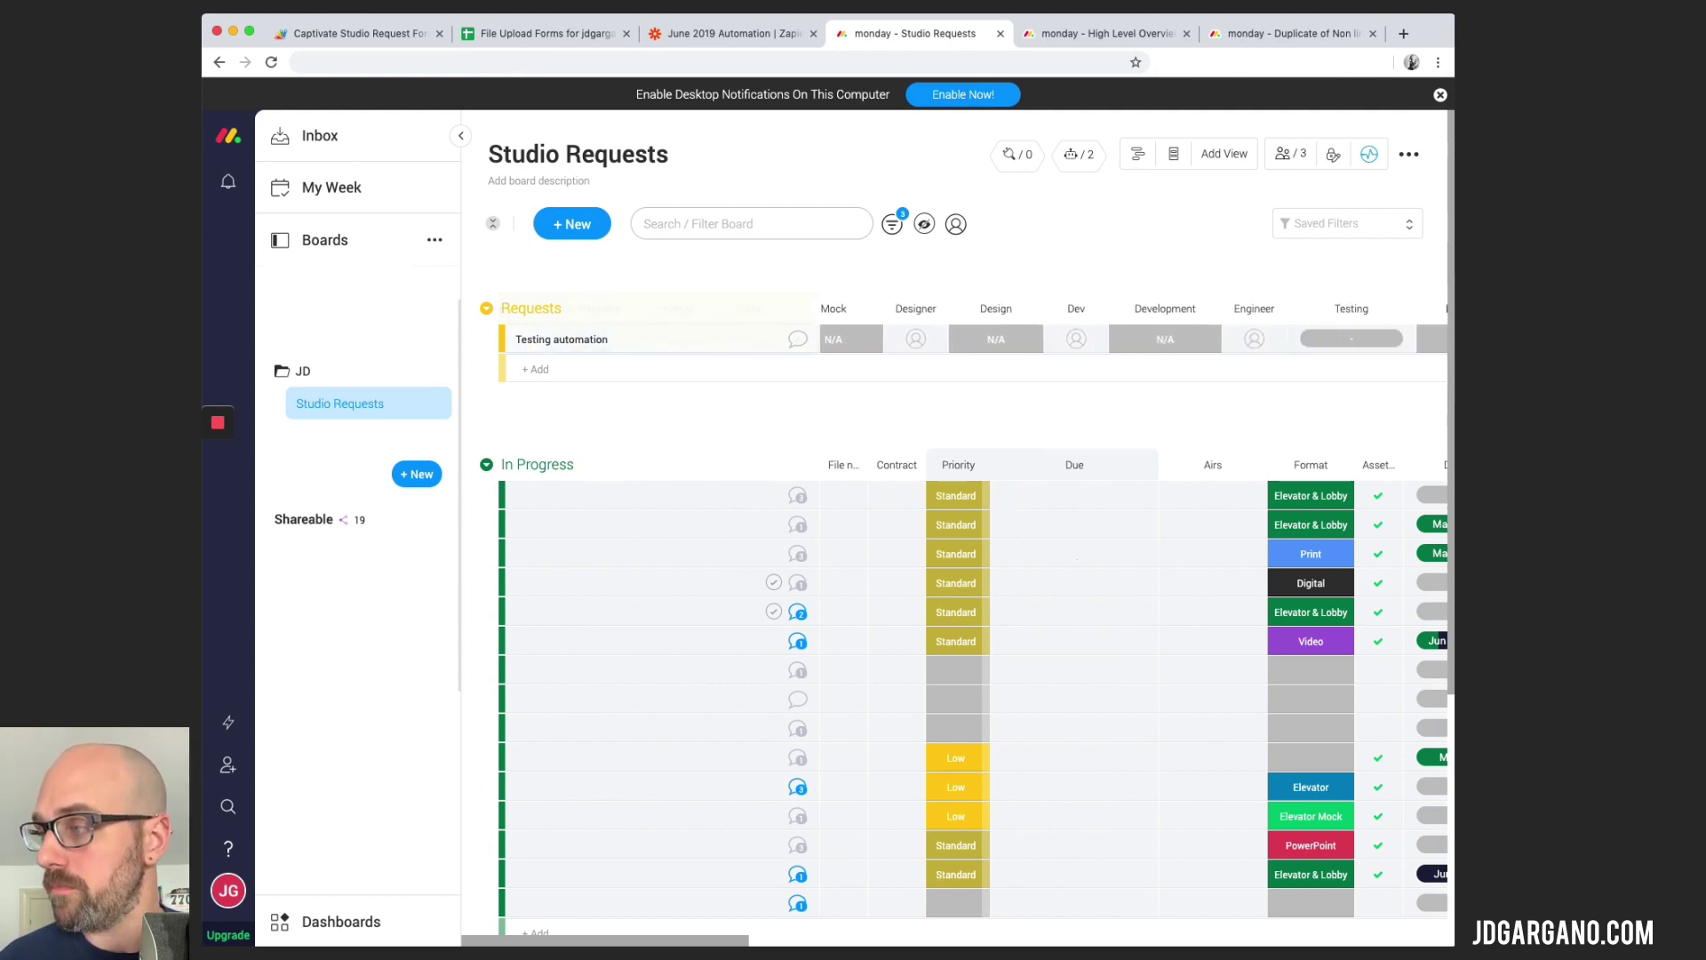
scroll(1101, 362, "right", 6)
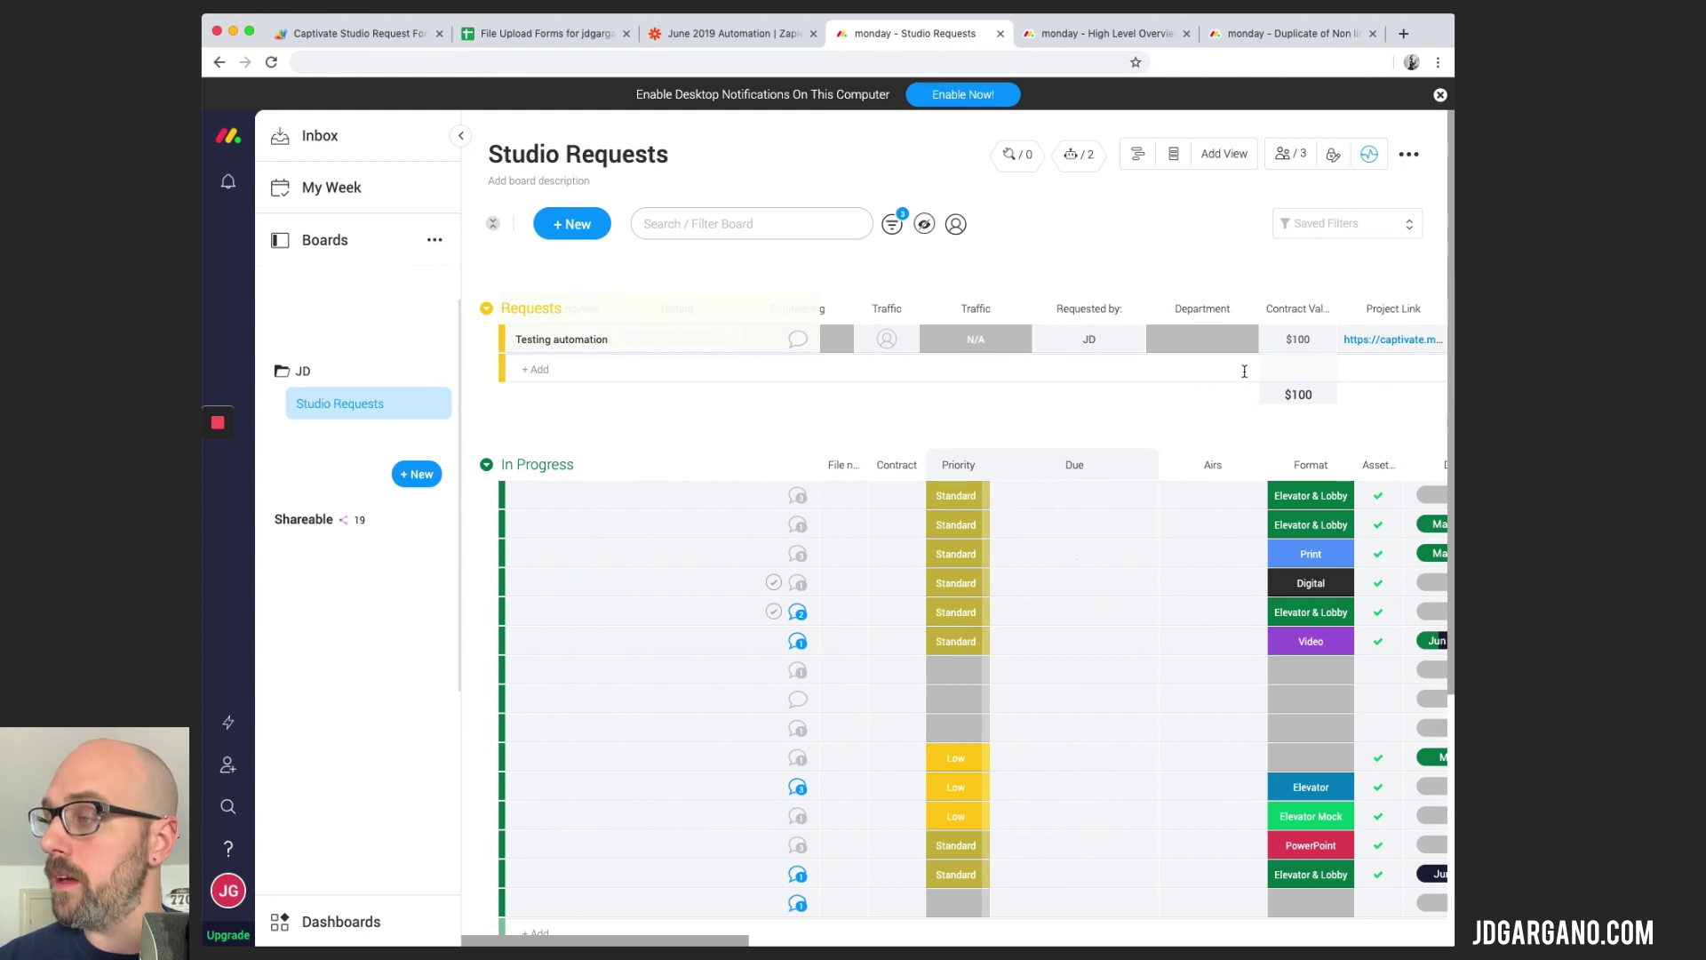
scroll(1090, 321, "right", 2)
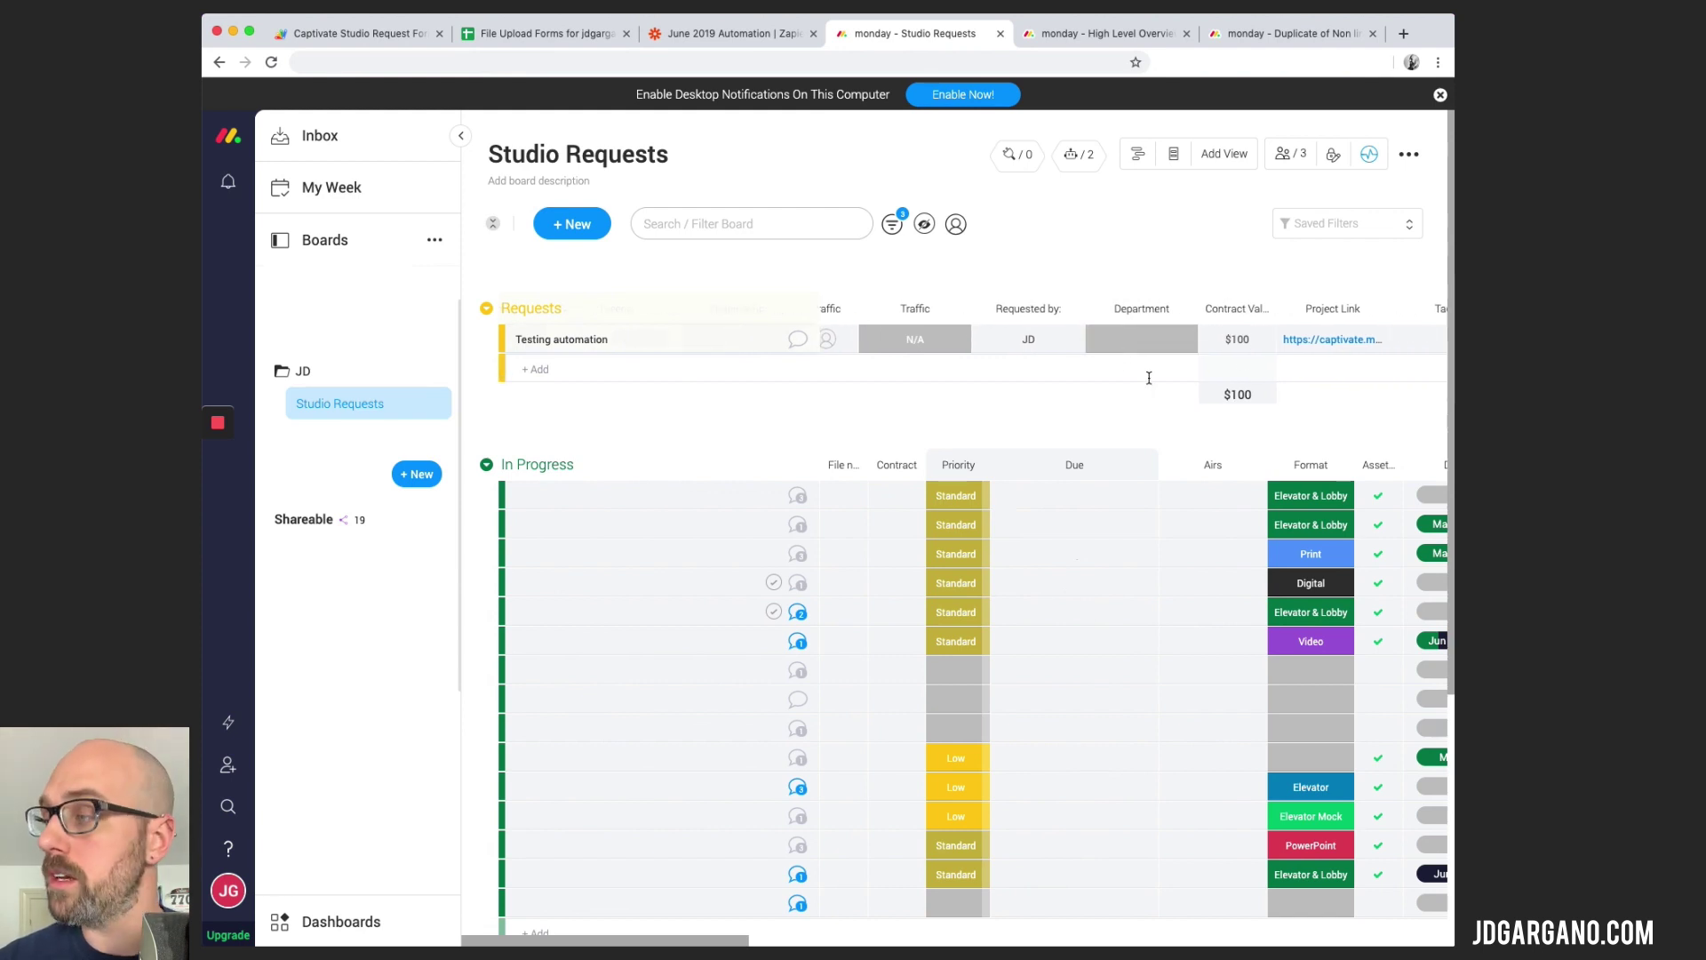
scroll(1207, 339, "right", 1)
scroll(1190, 351, "right", 4)
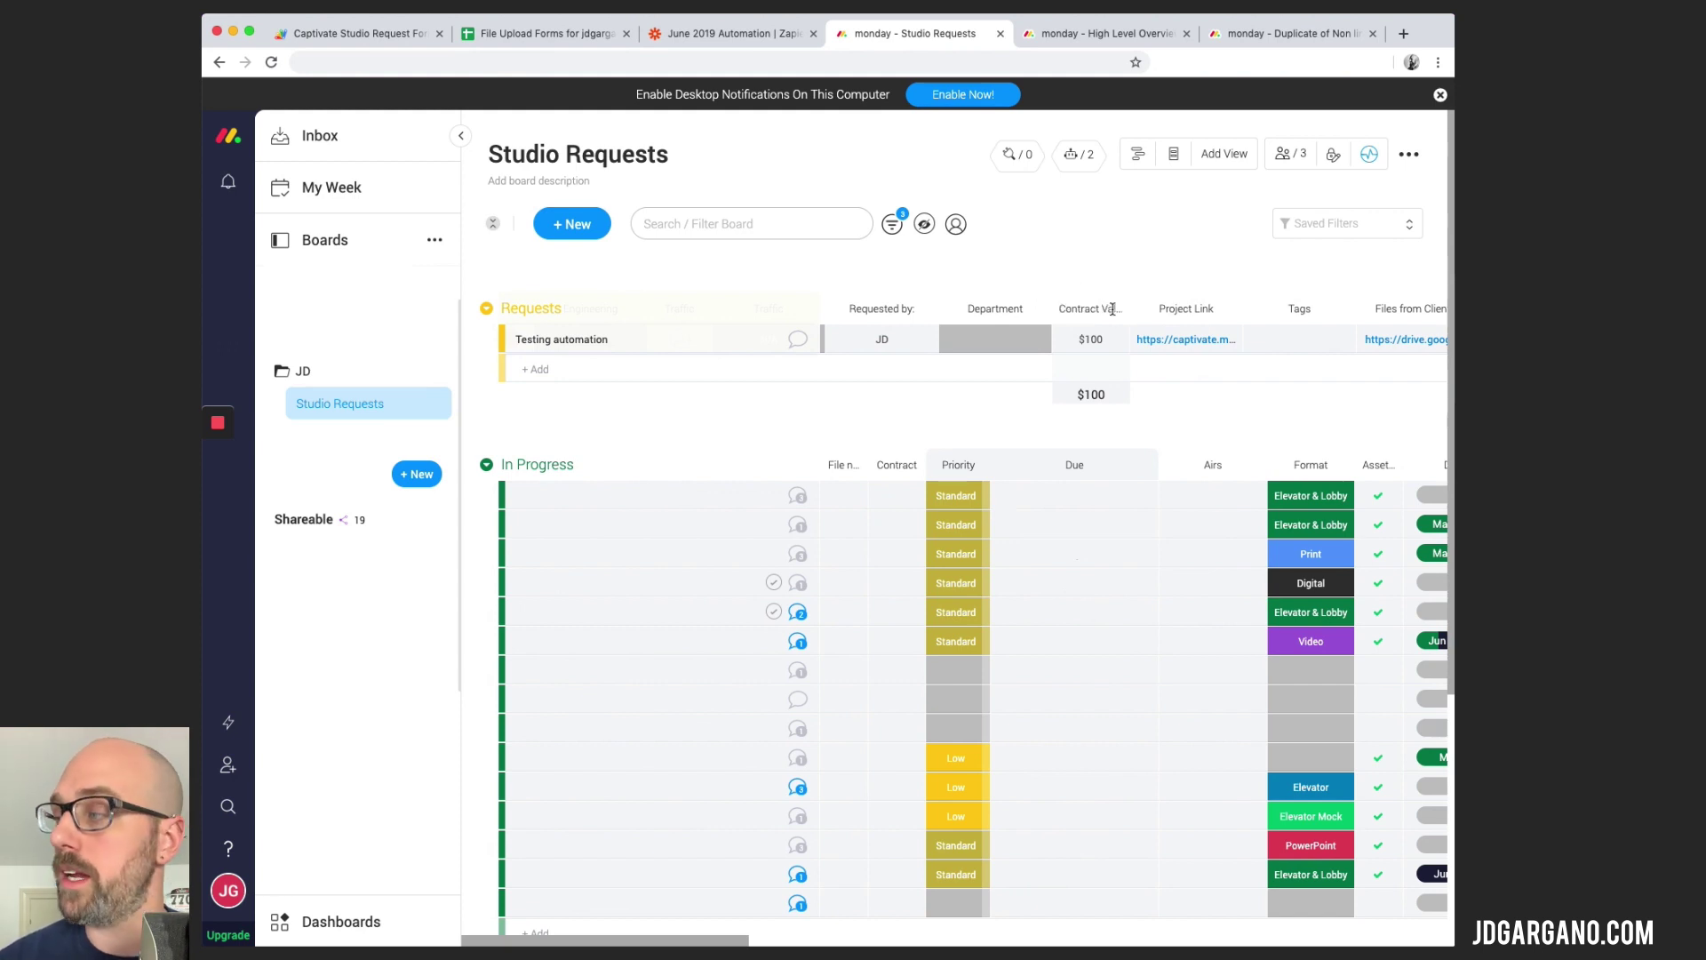
scroll(1200, 358, "right", 5)
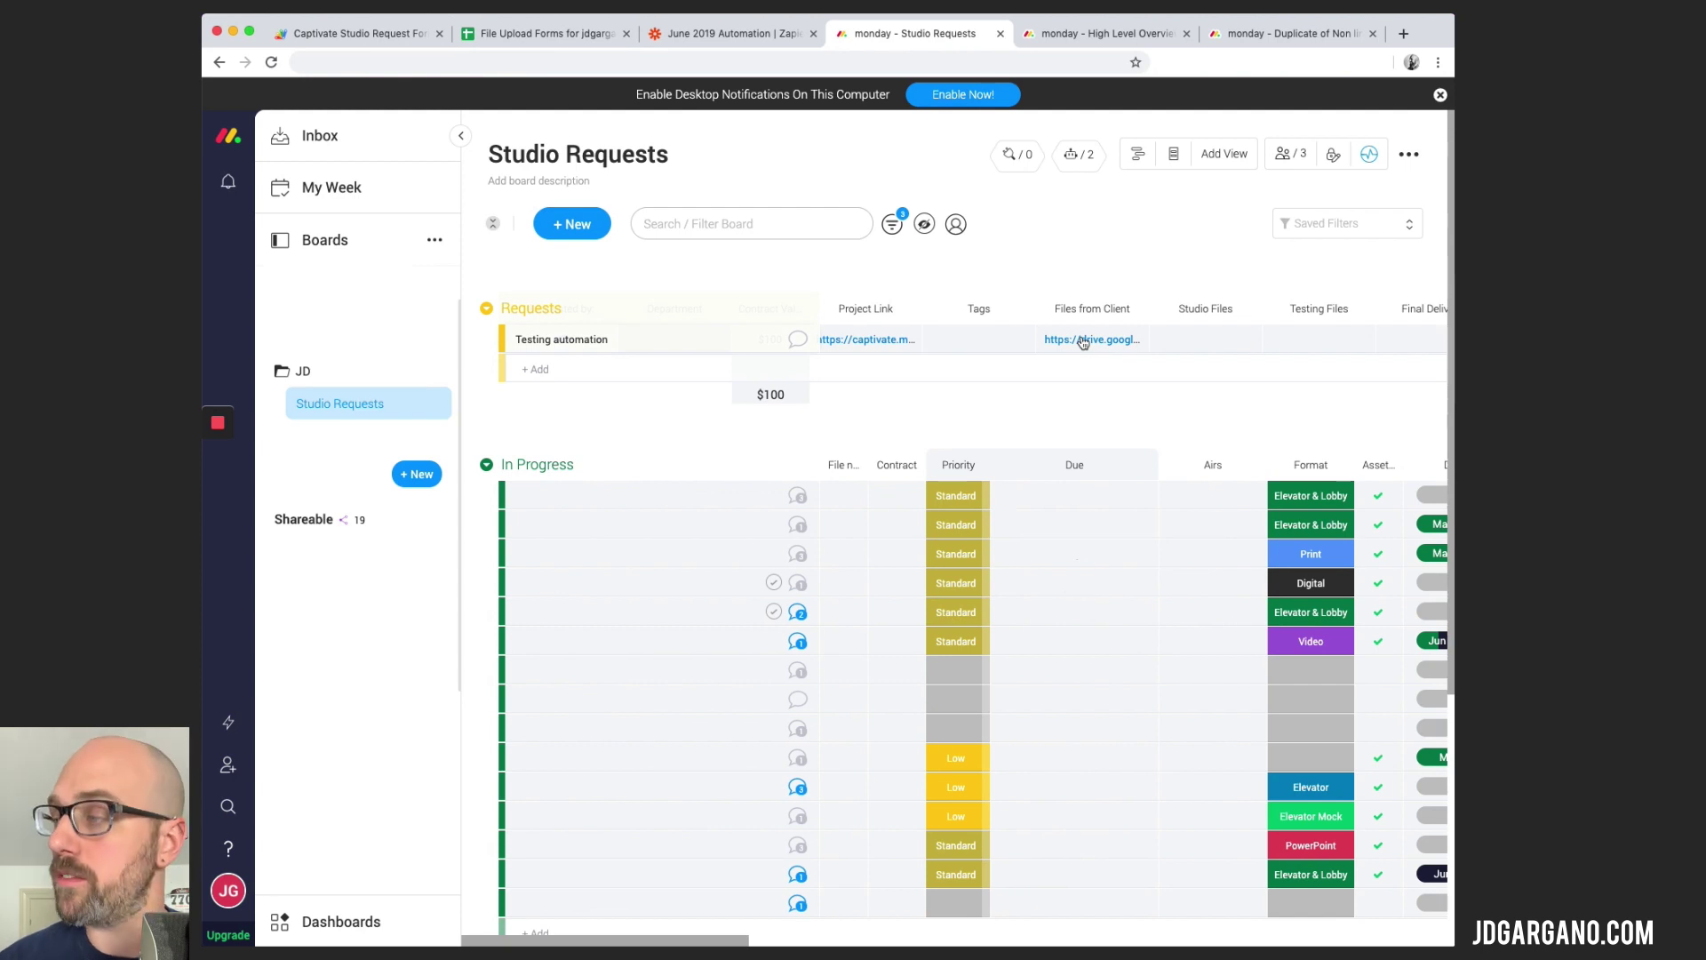
scroll(1083, 344, "right", 5)
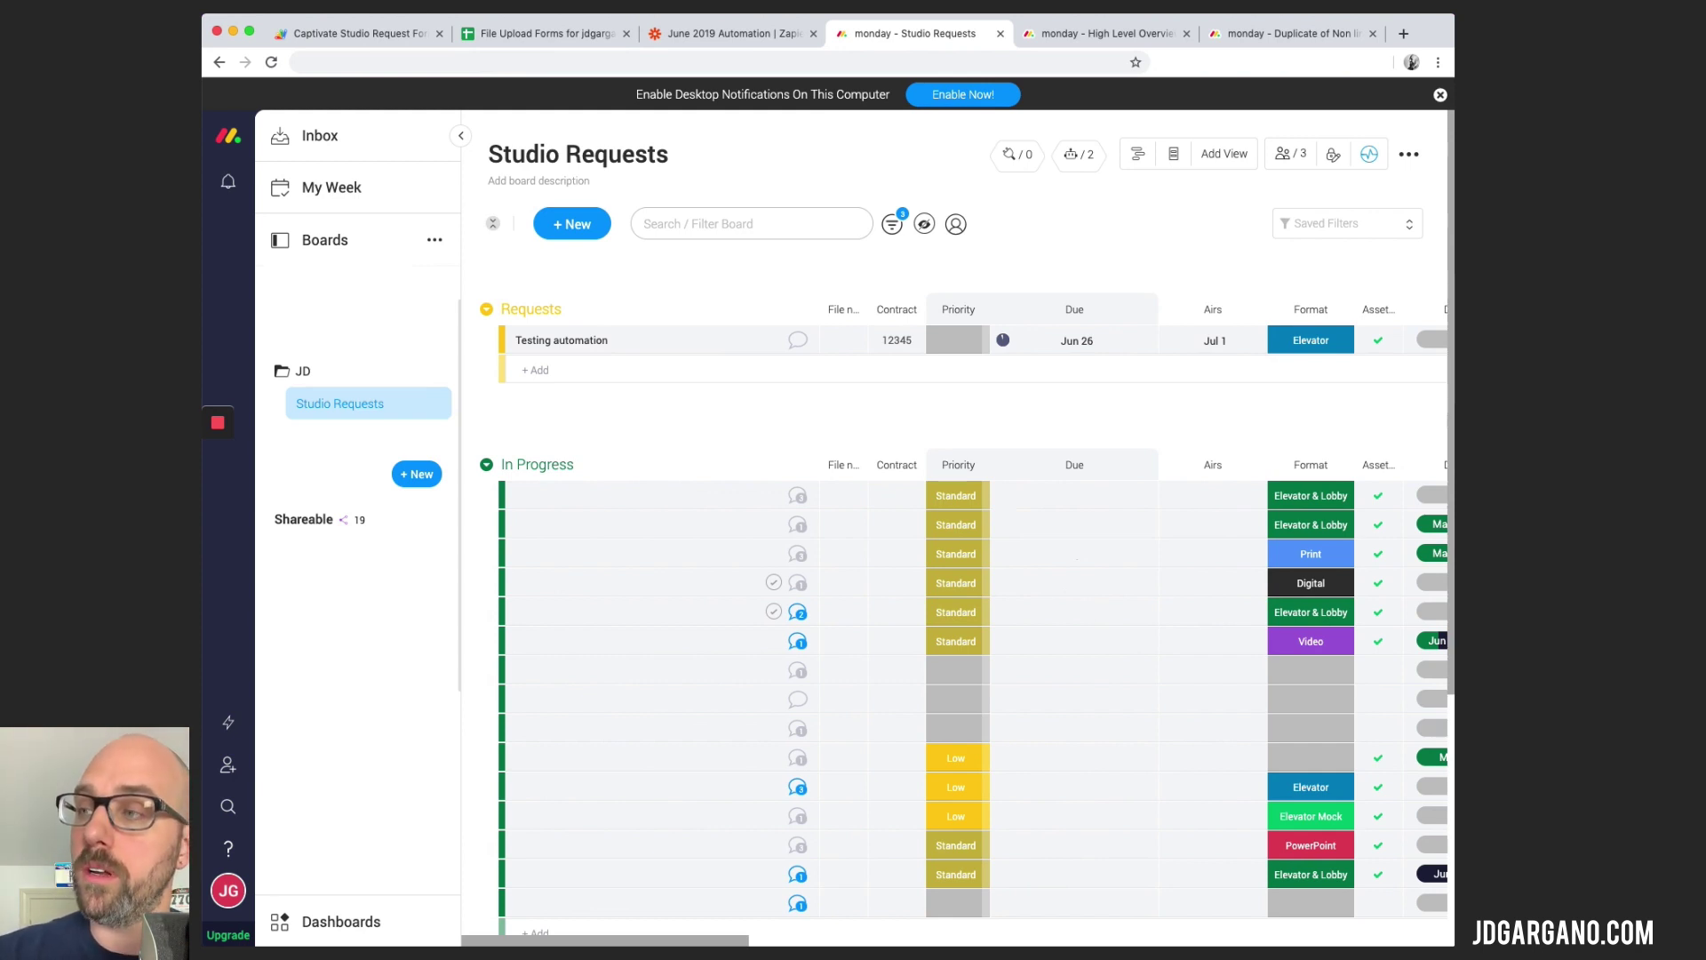
key("ctrl+Tab")
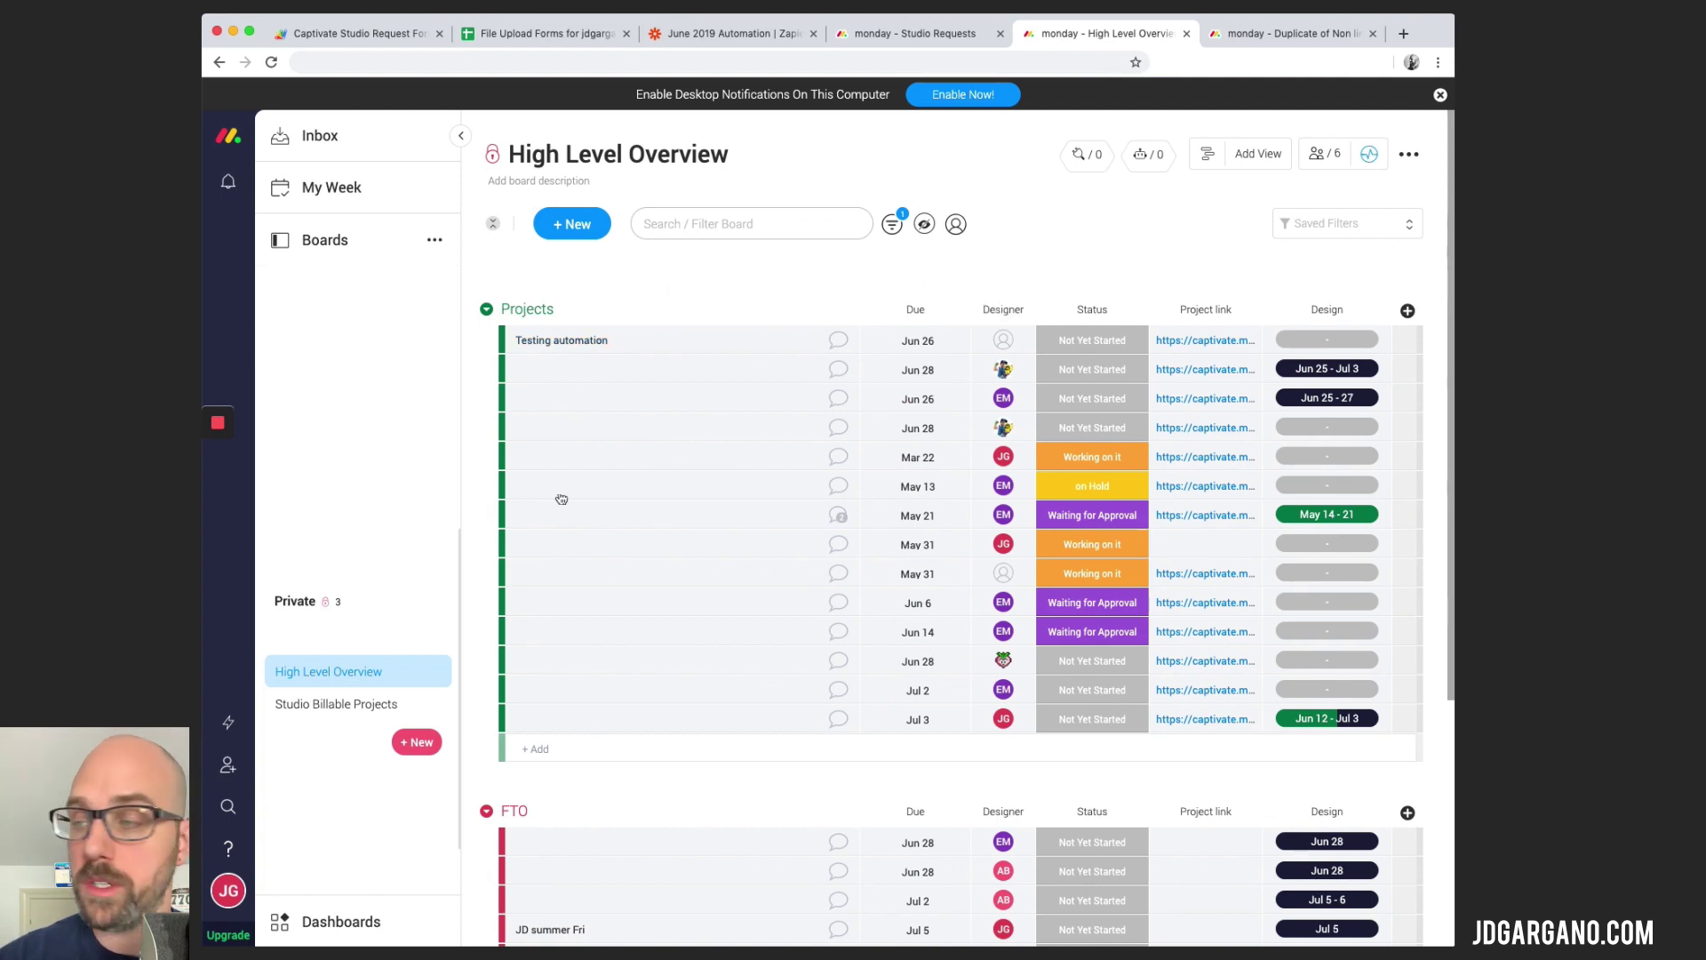
- Assign a designer to the Testing automation project on the High Level Overview board
left_click(1003, 339)
left_click(965, 402)
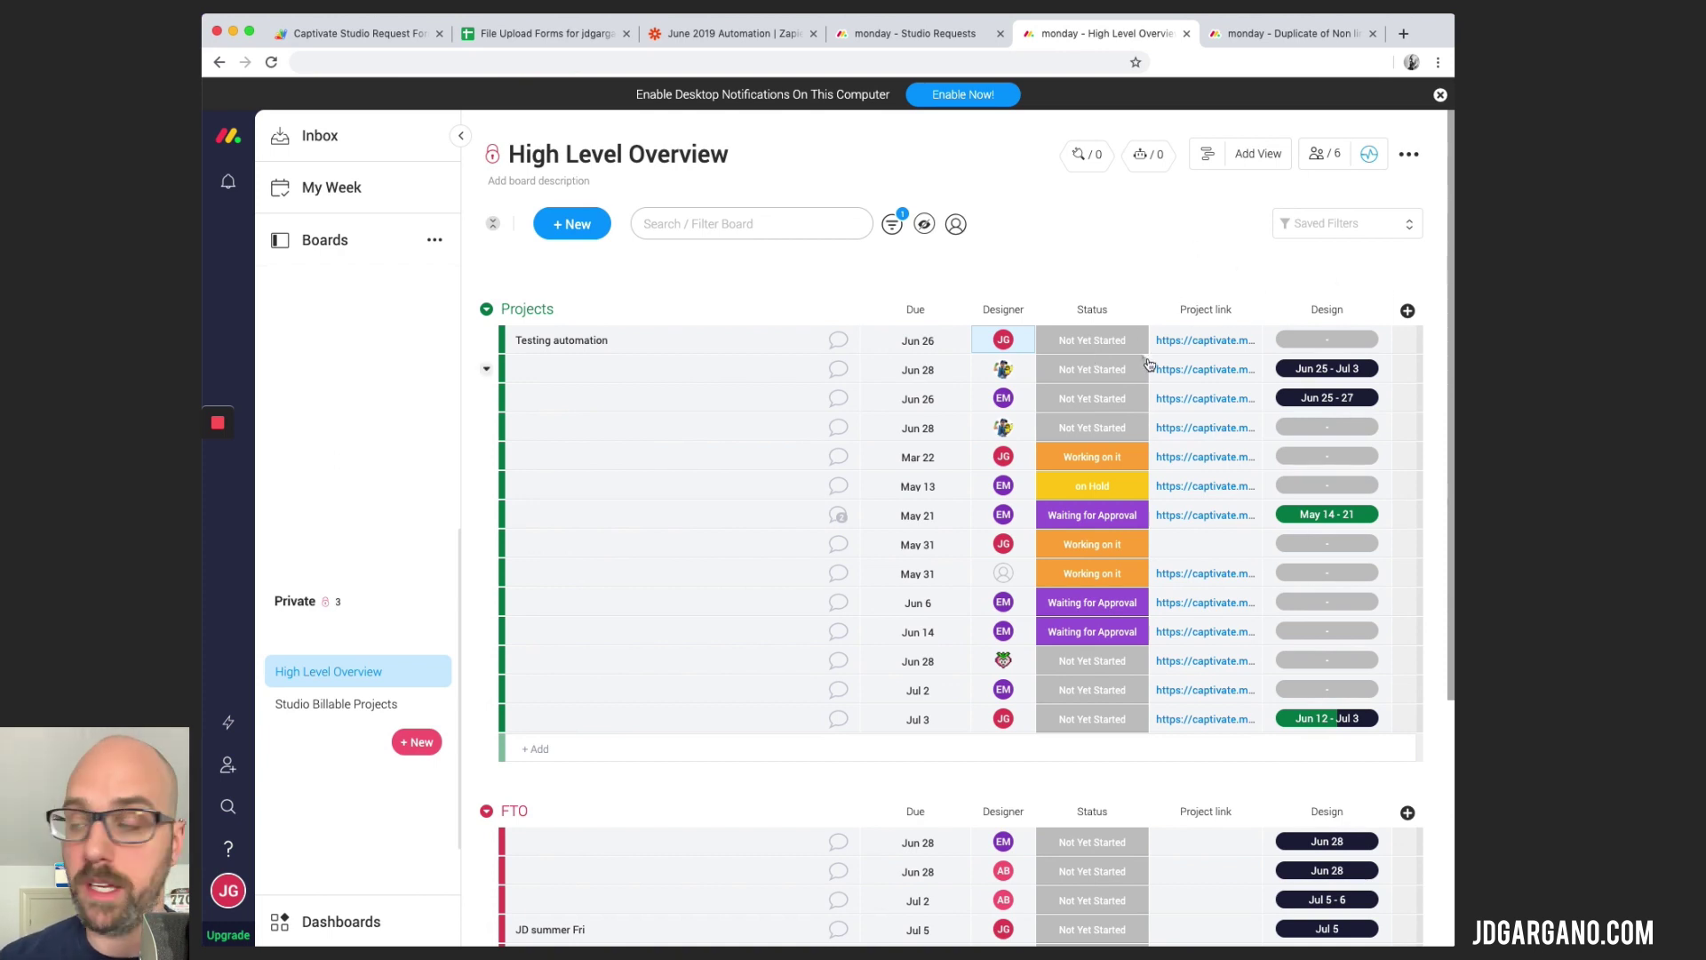
- Open the Testing automation project's linked request in its own tab, then return to High Level Overview
left_click(1219, 343)
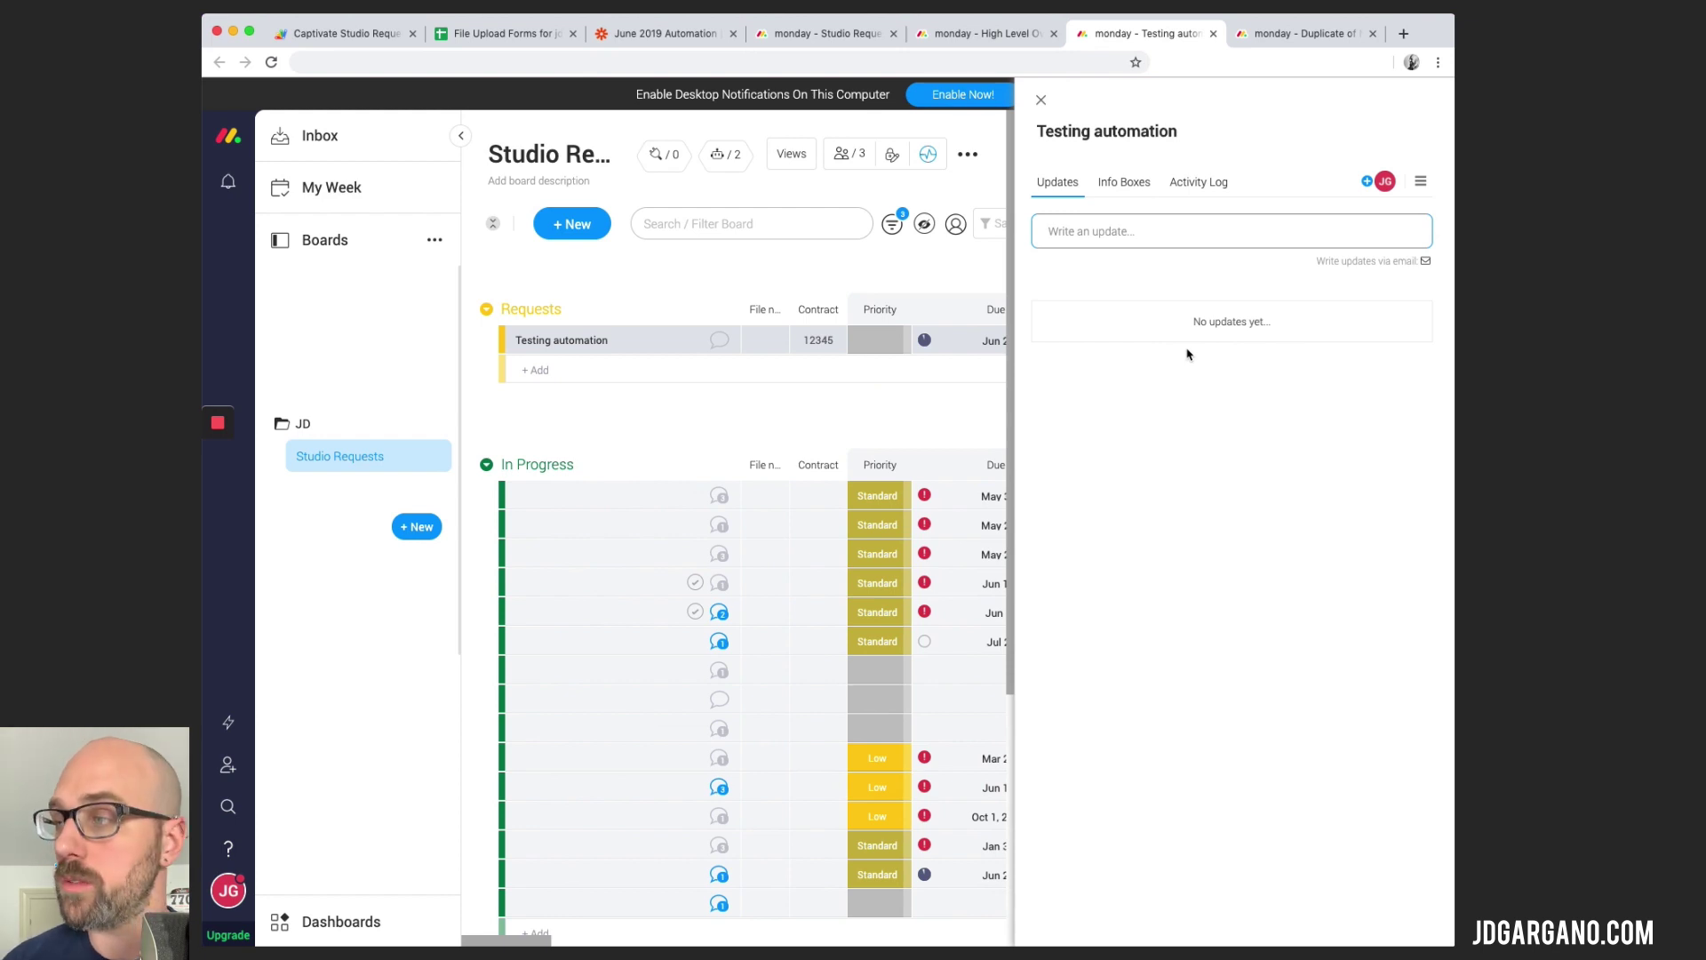
left_click(977, 33)
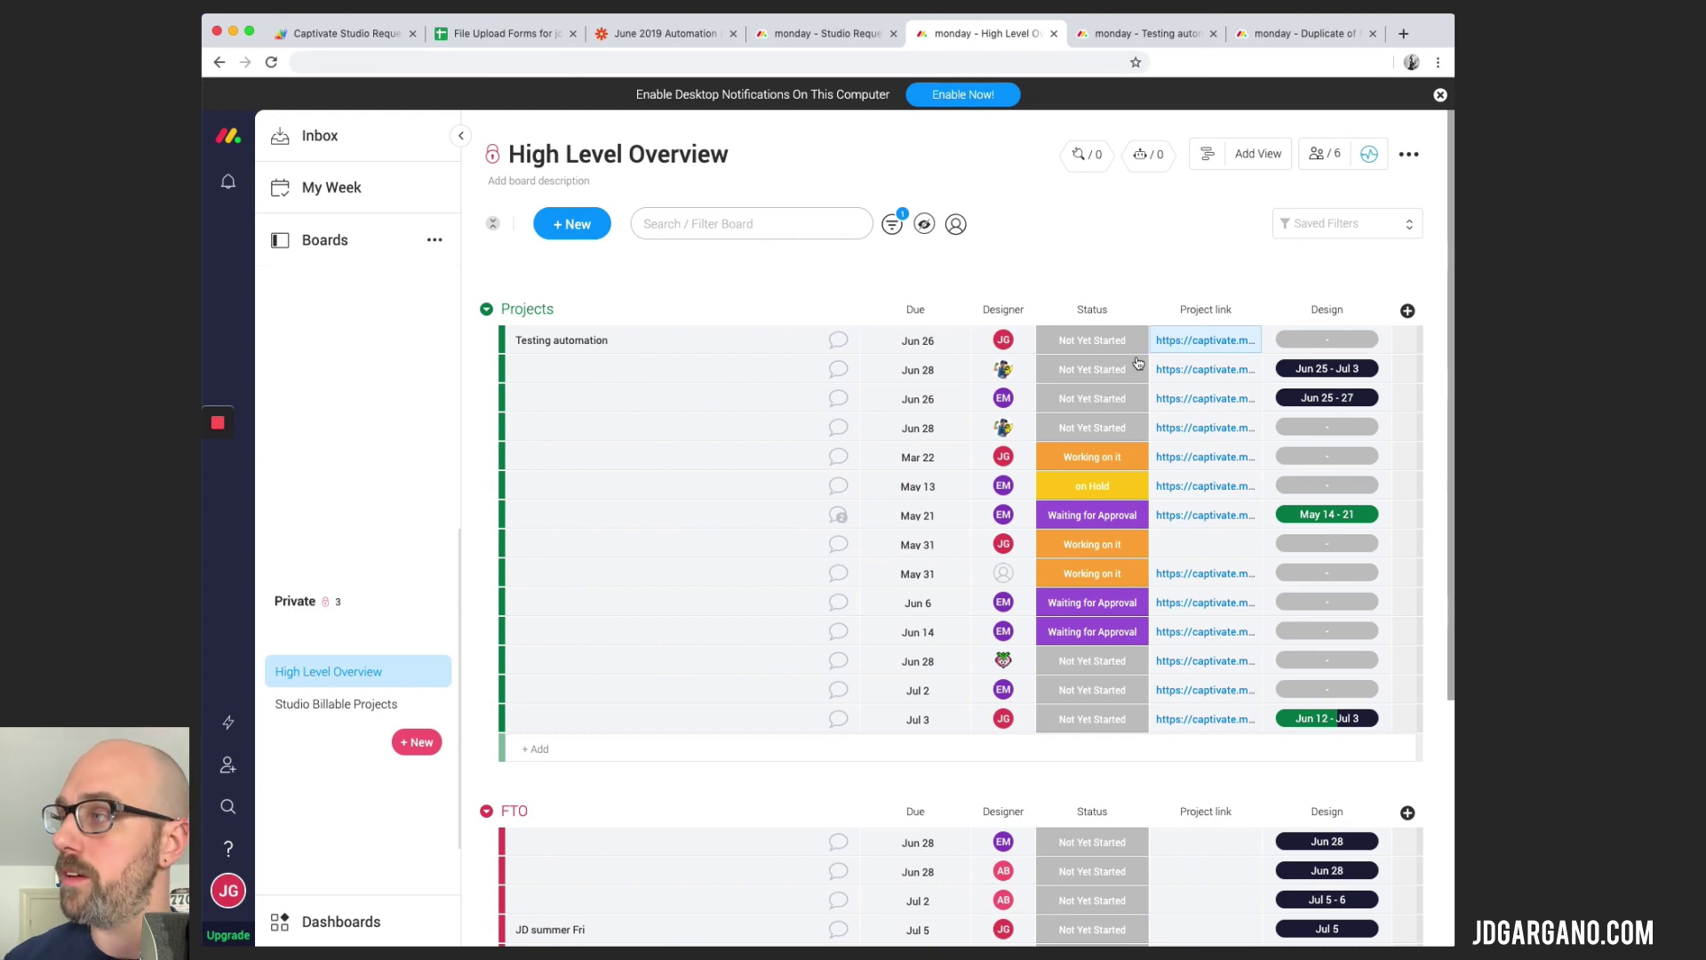
- Switch back to the Studio Requests board showing the Testing automation request
left_click(1155, 33)
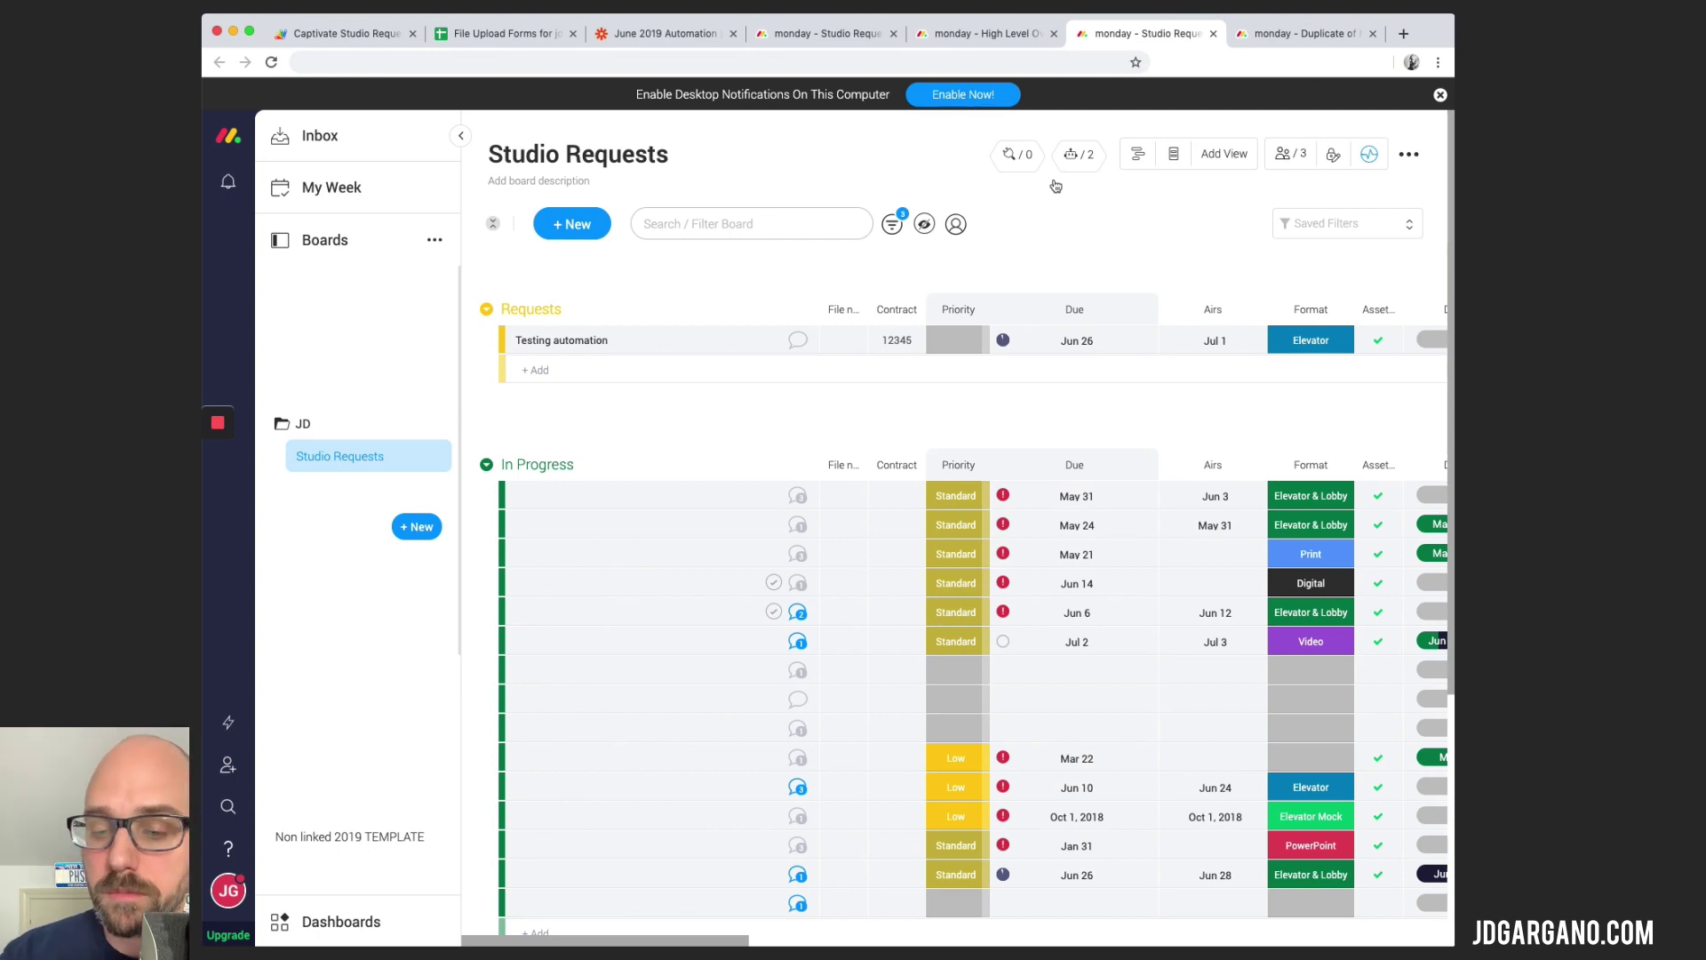
- Duplicate the Non linked 2019 TEMPLATE board with its items and updates
scroll(390, 809, "down", 3)
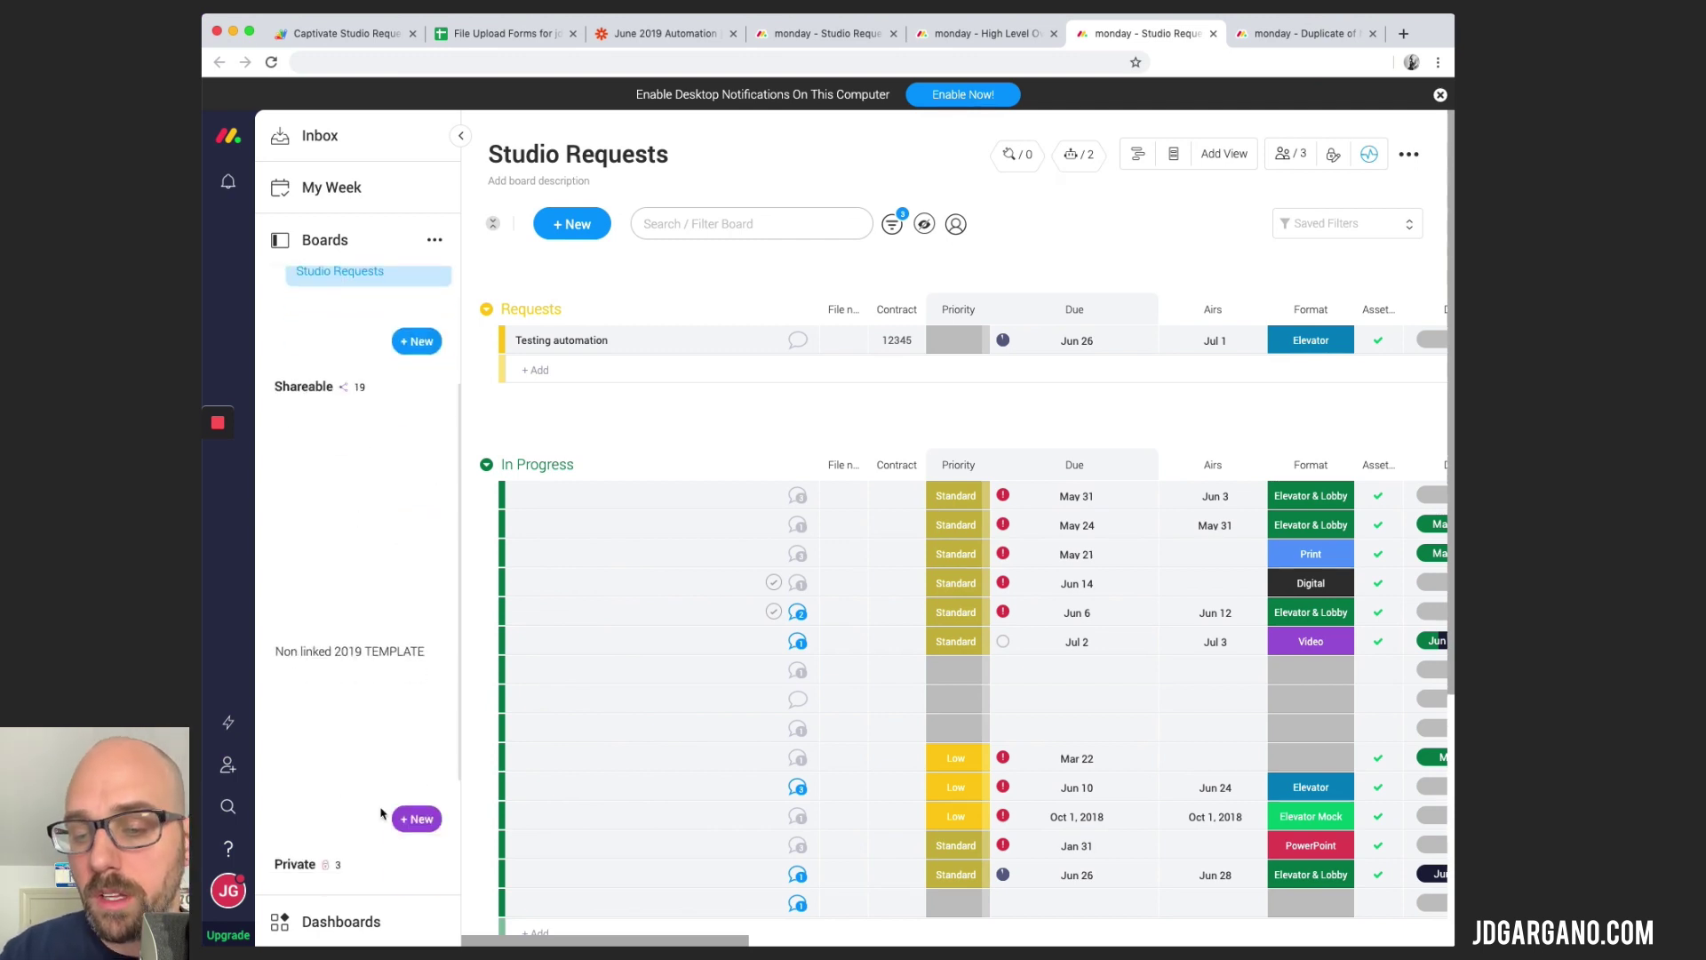
left_click(382, 653)
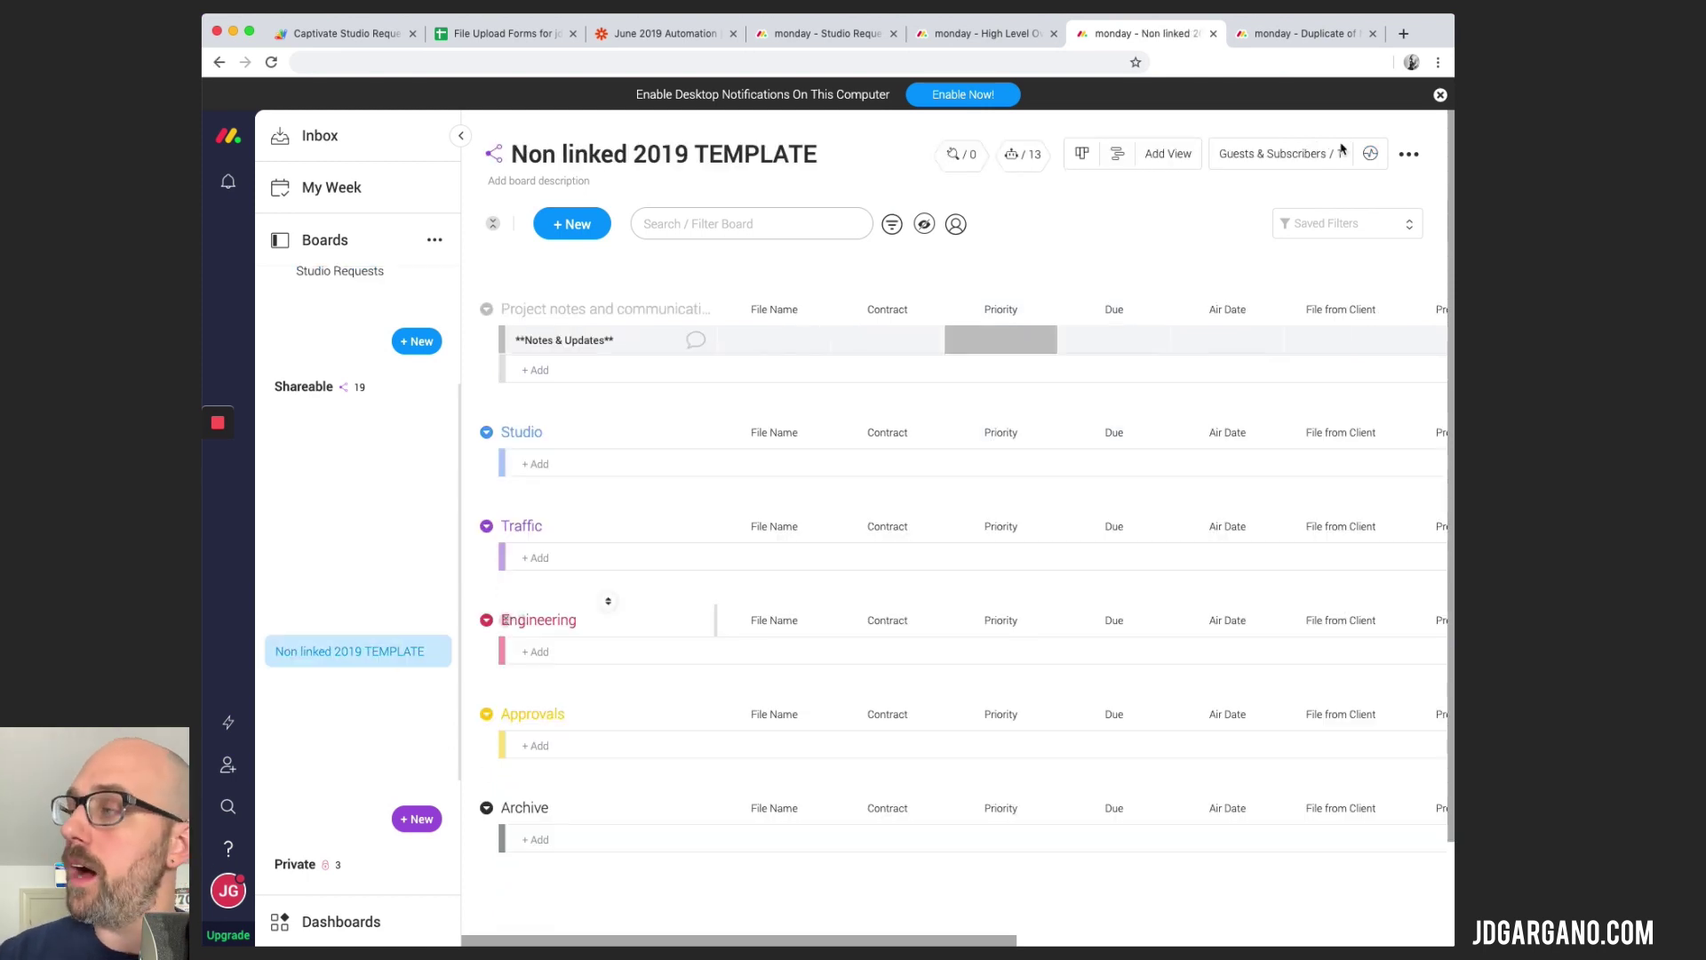
left_click(1405, 156)
scroll(1378, 222, "down", 2)
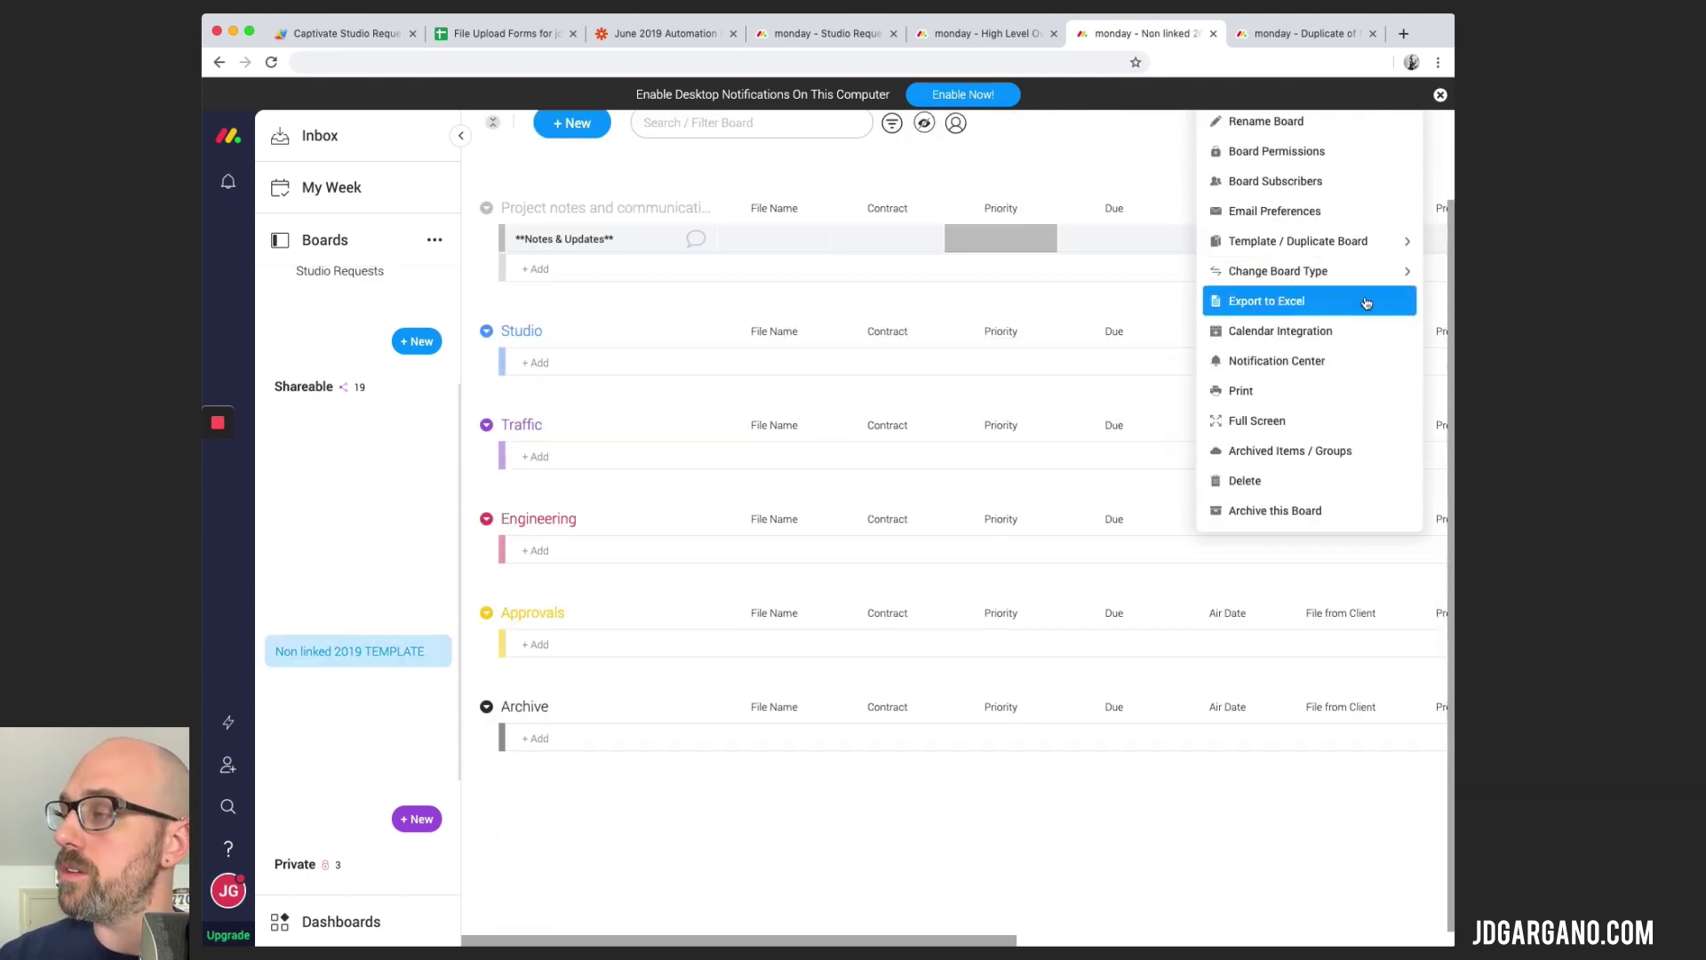
mouse_move(1372, 252)
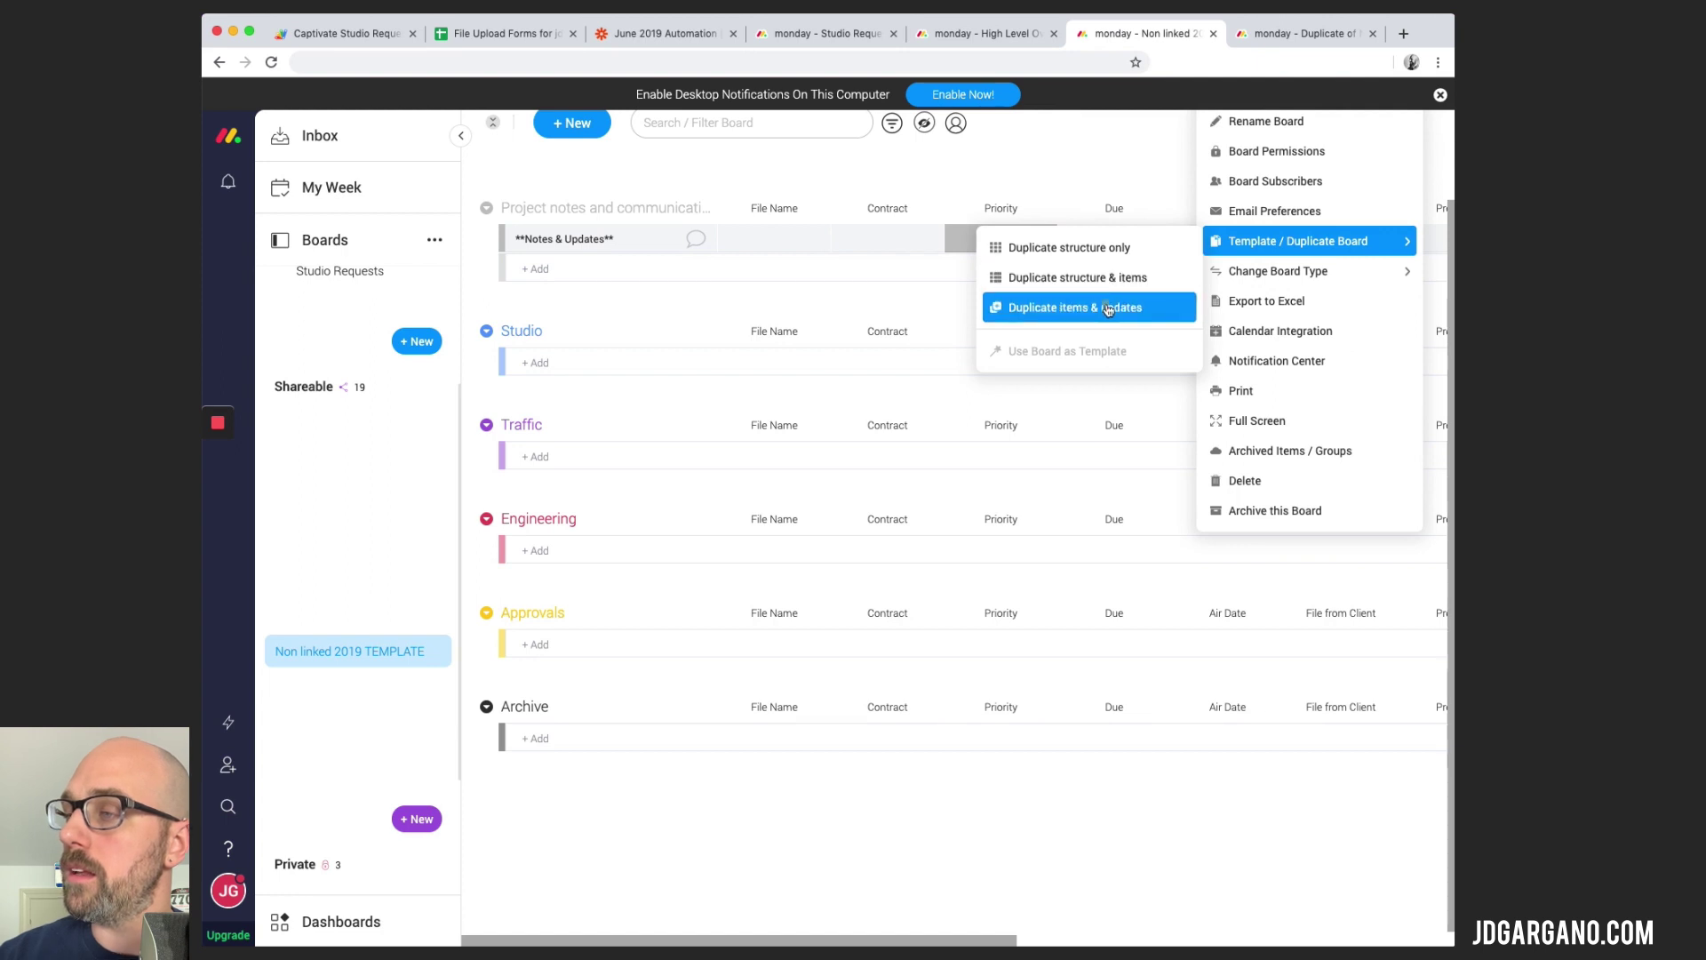
left_click(1108, 307)
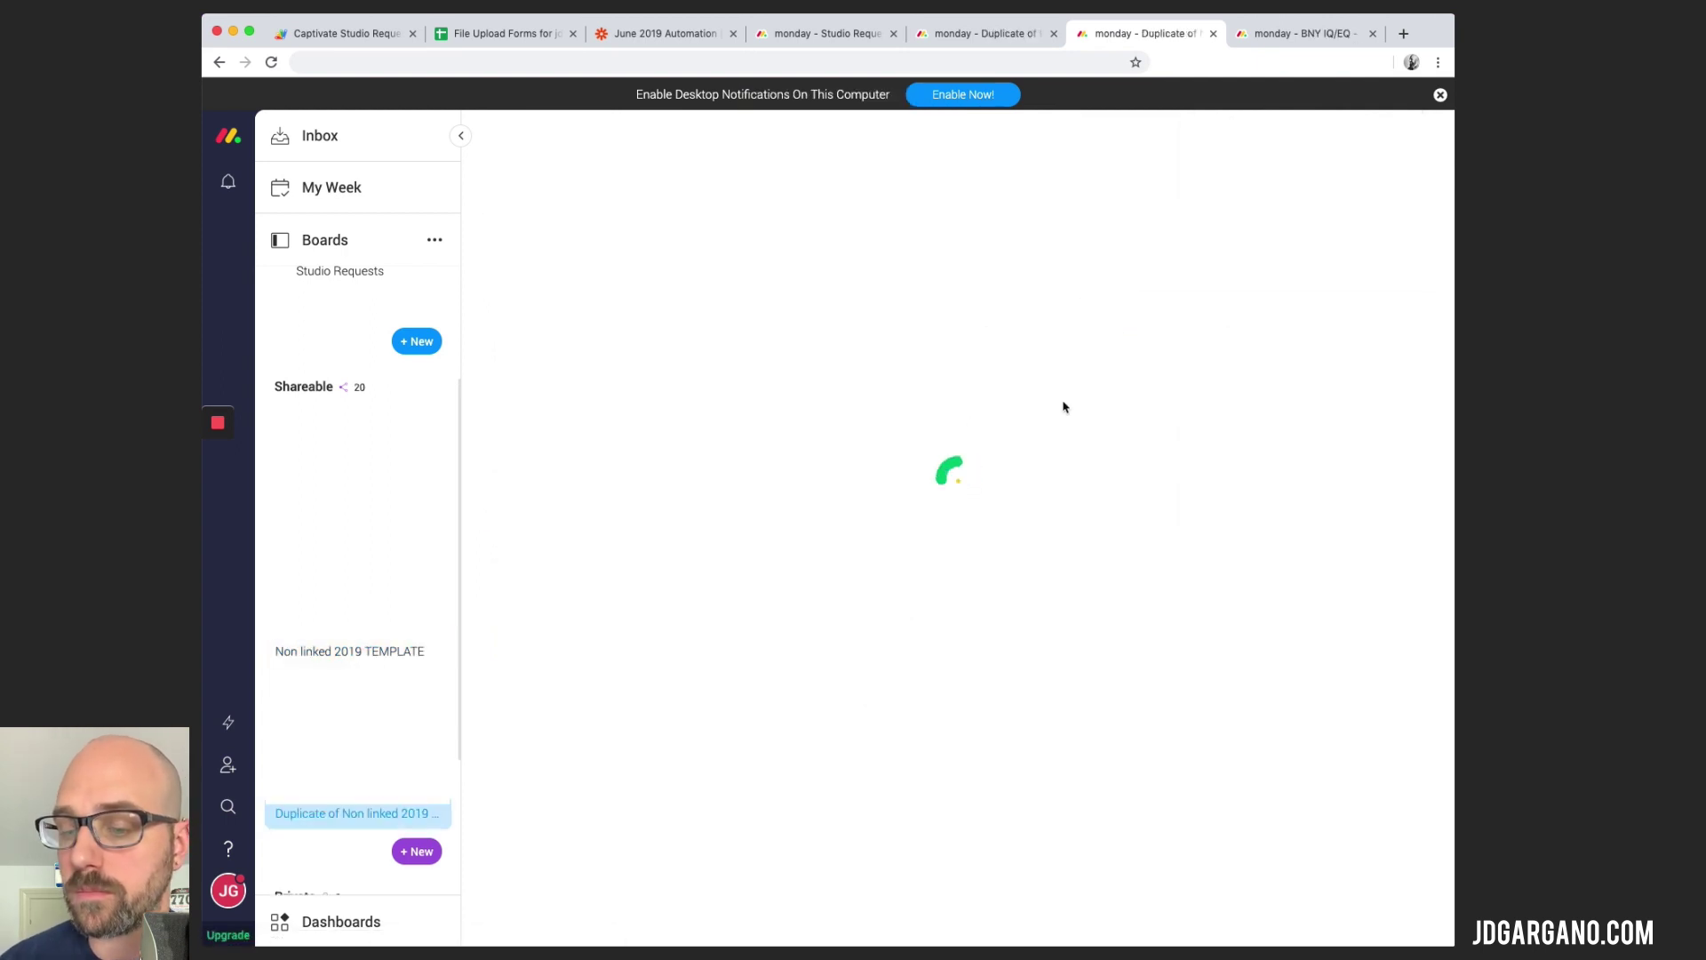
- Rename the duplicated board to 'Testing Automation -'
left_click(702, 156)
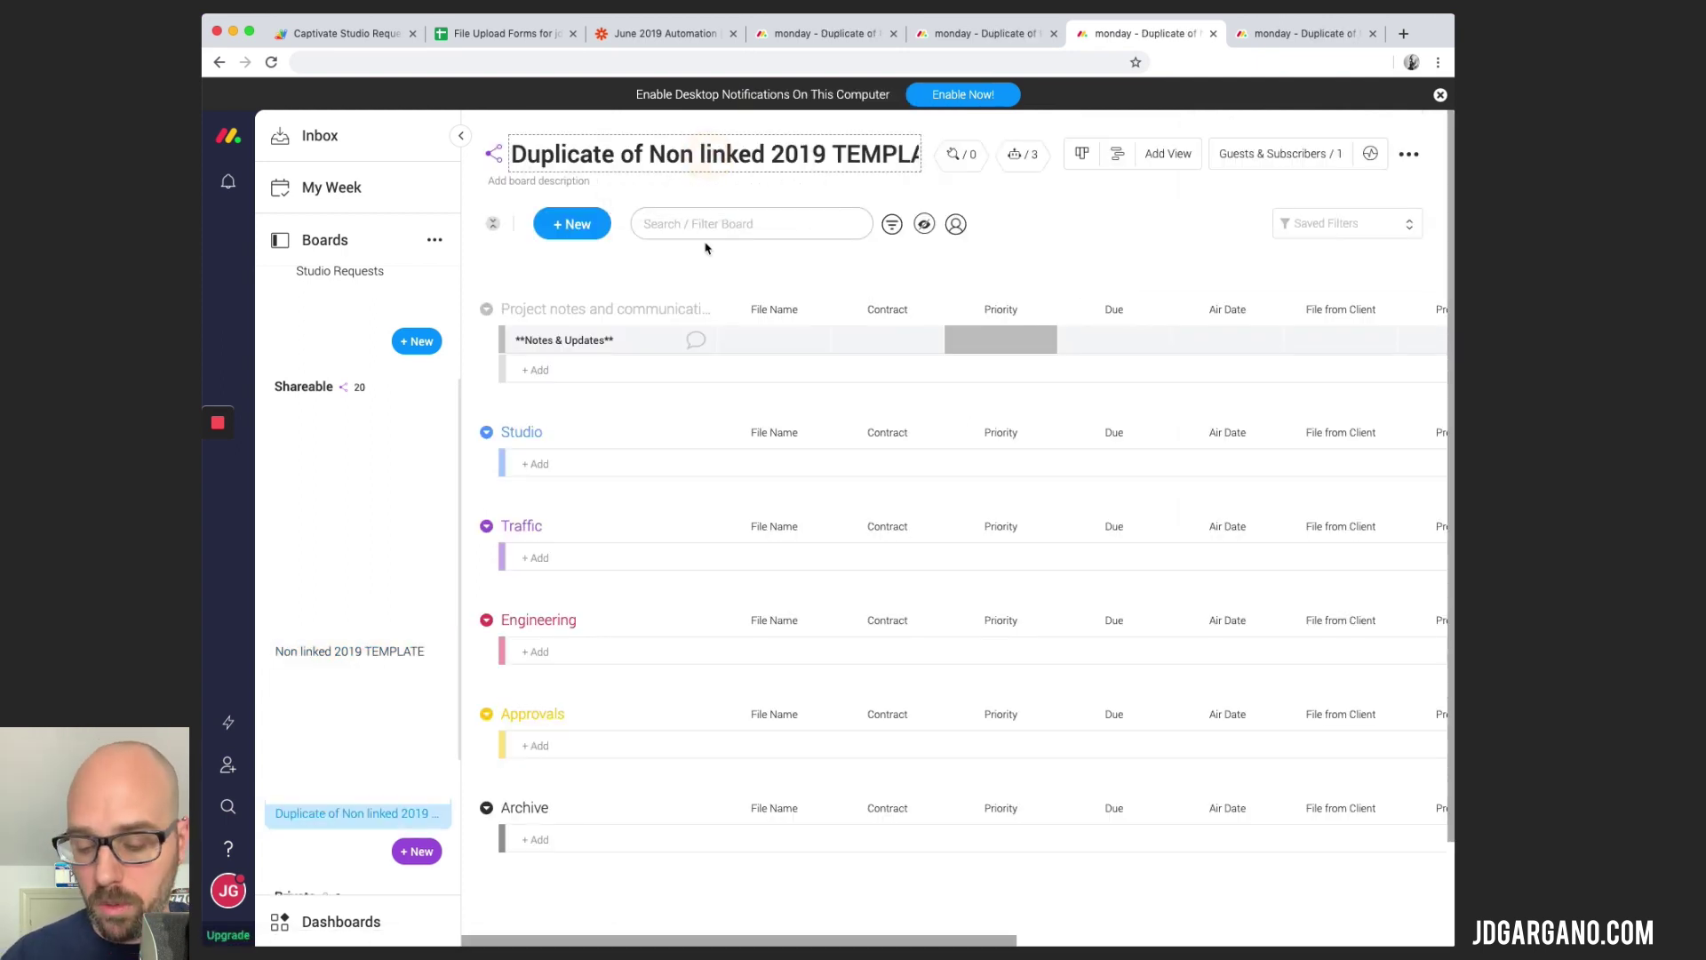
left_click(842, 151)
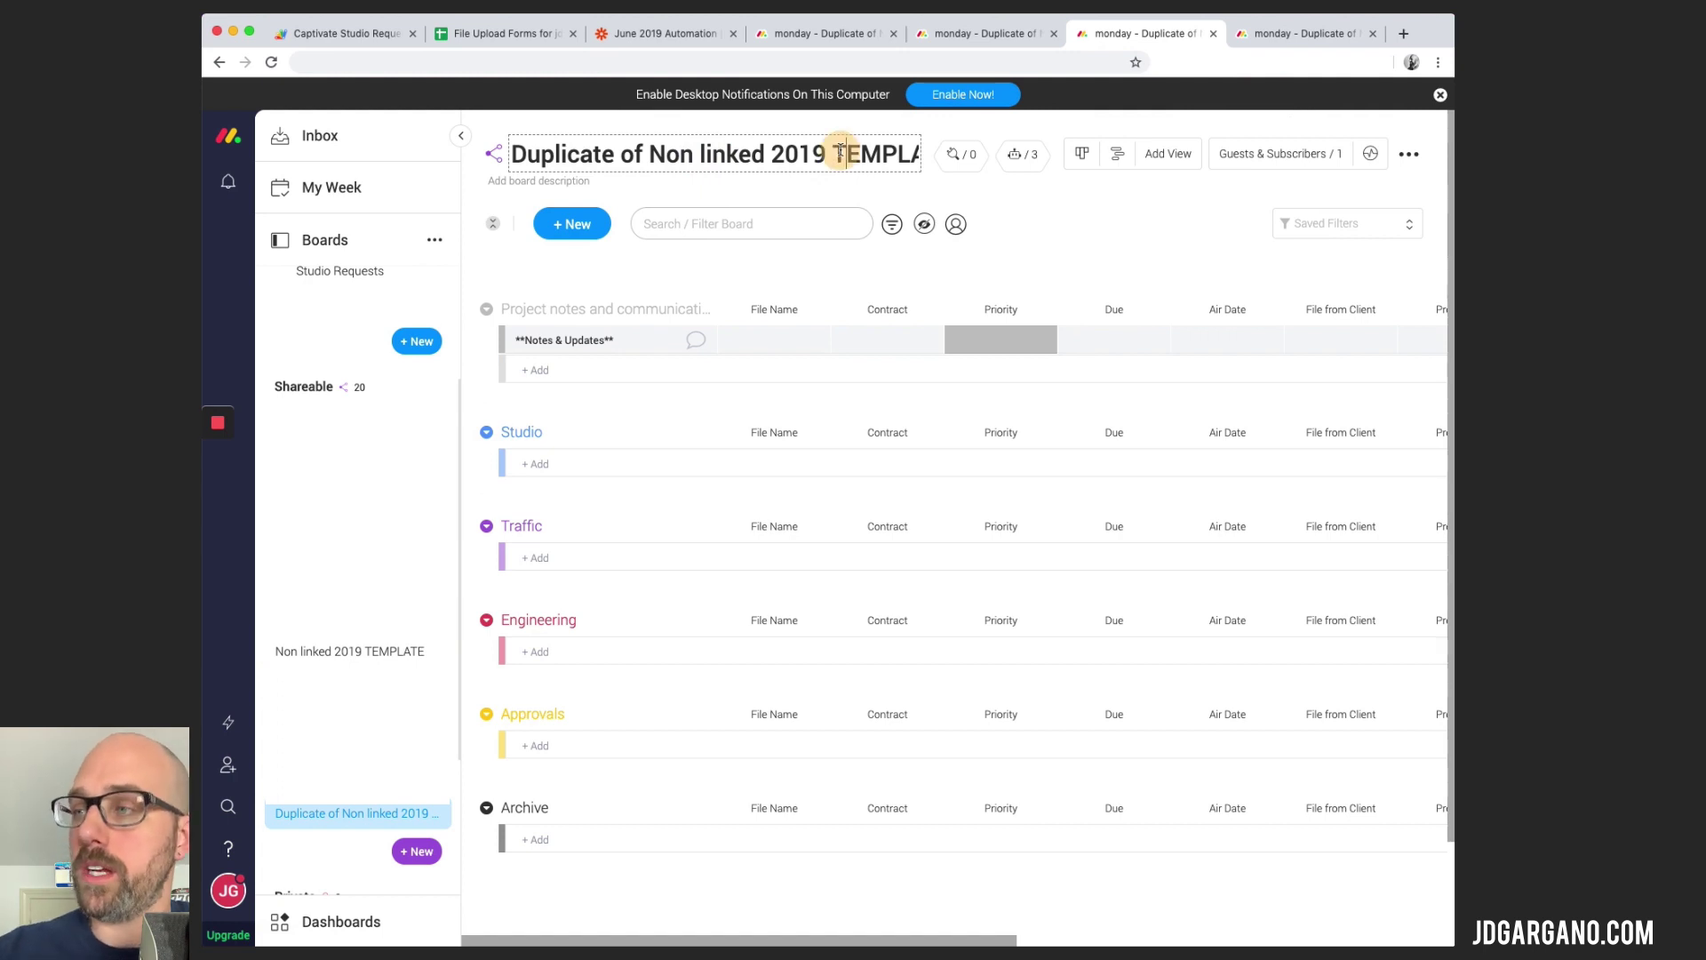
double_click(842, 178)
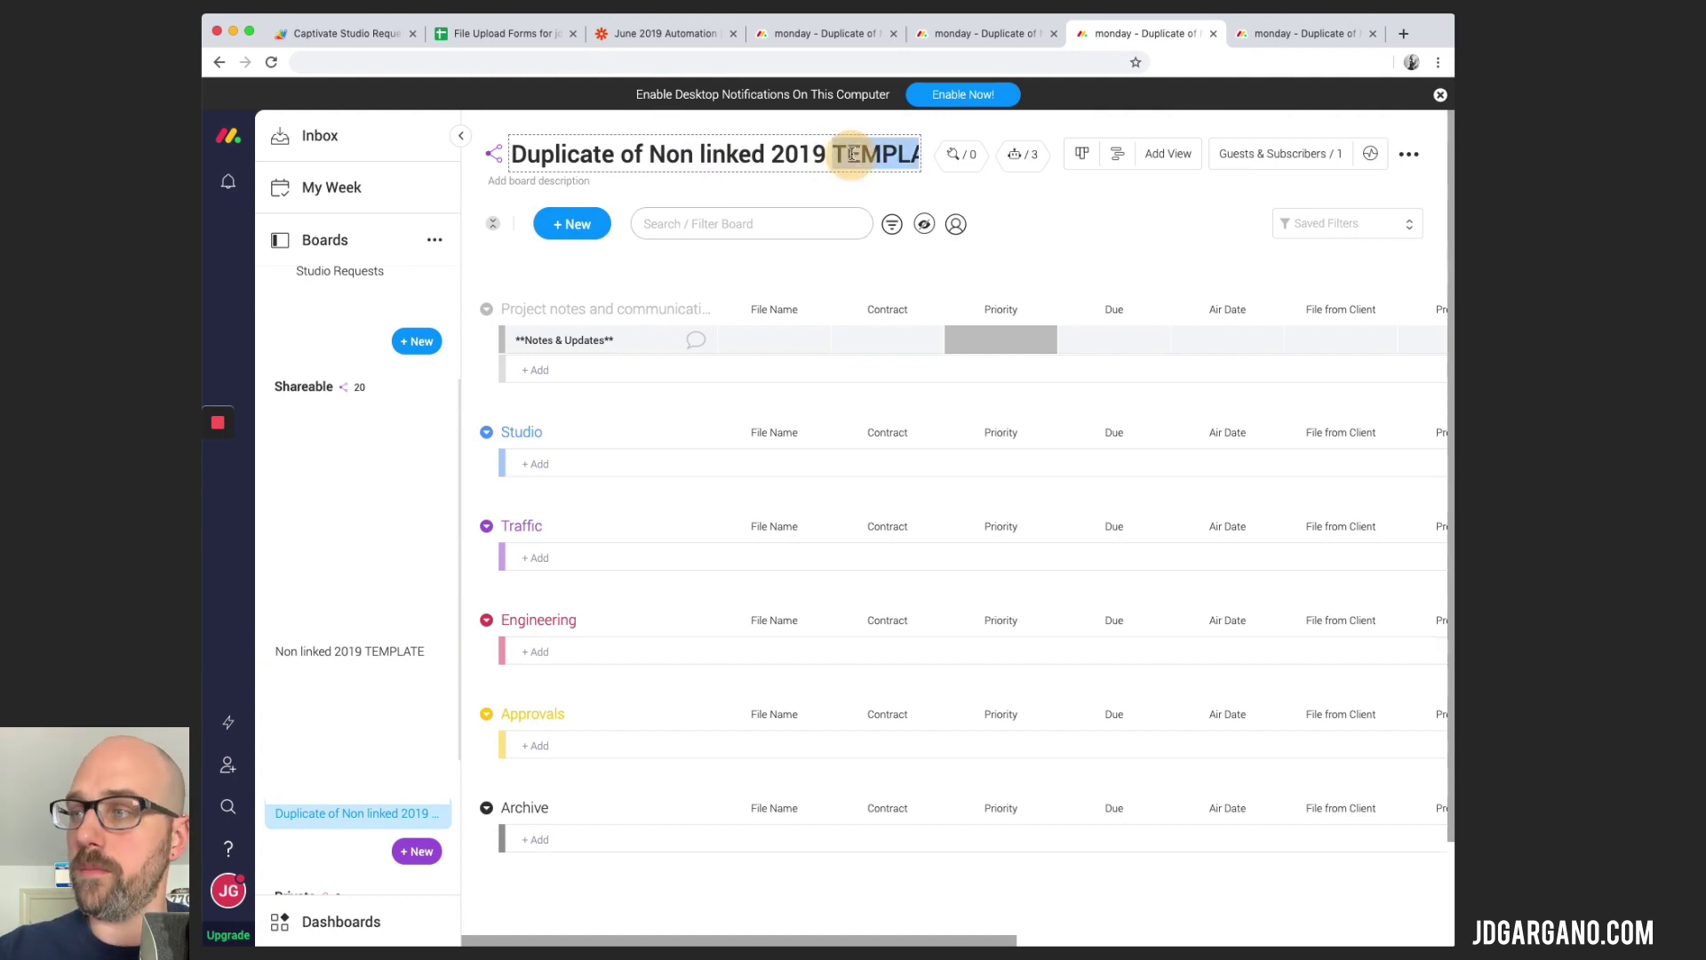
key("super+a")
key("BackSpace")
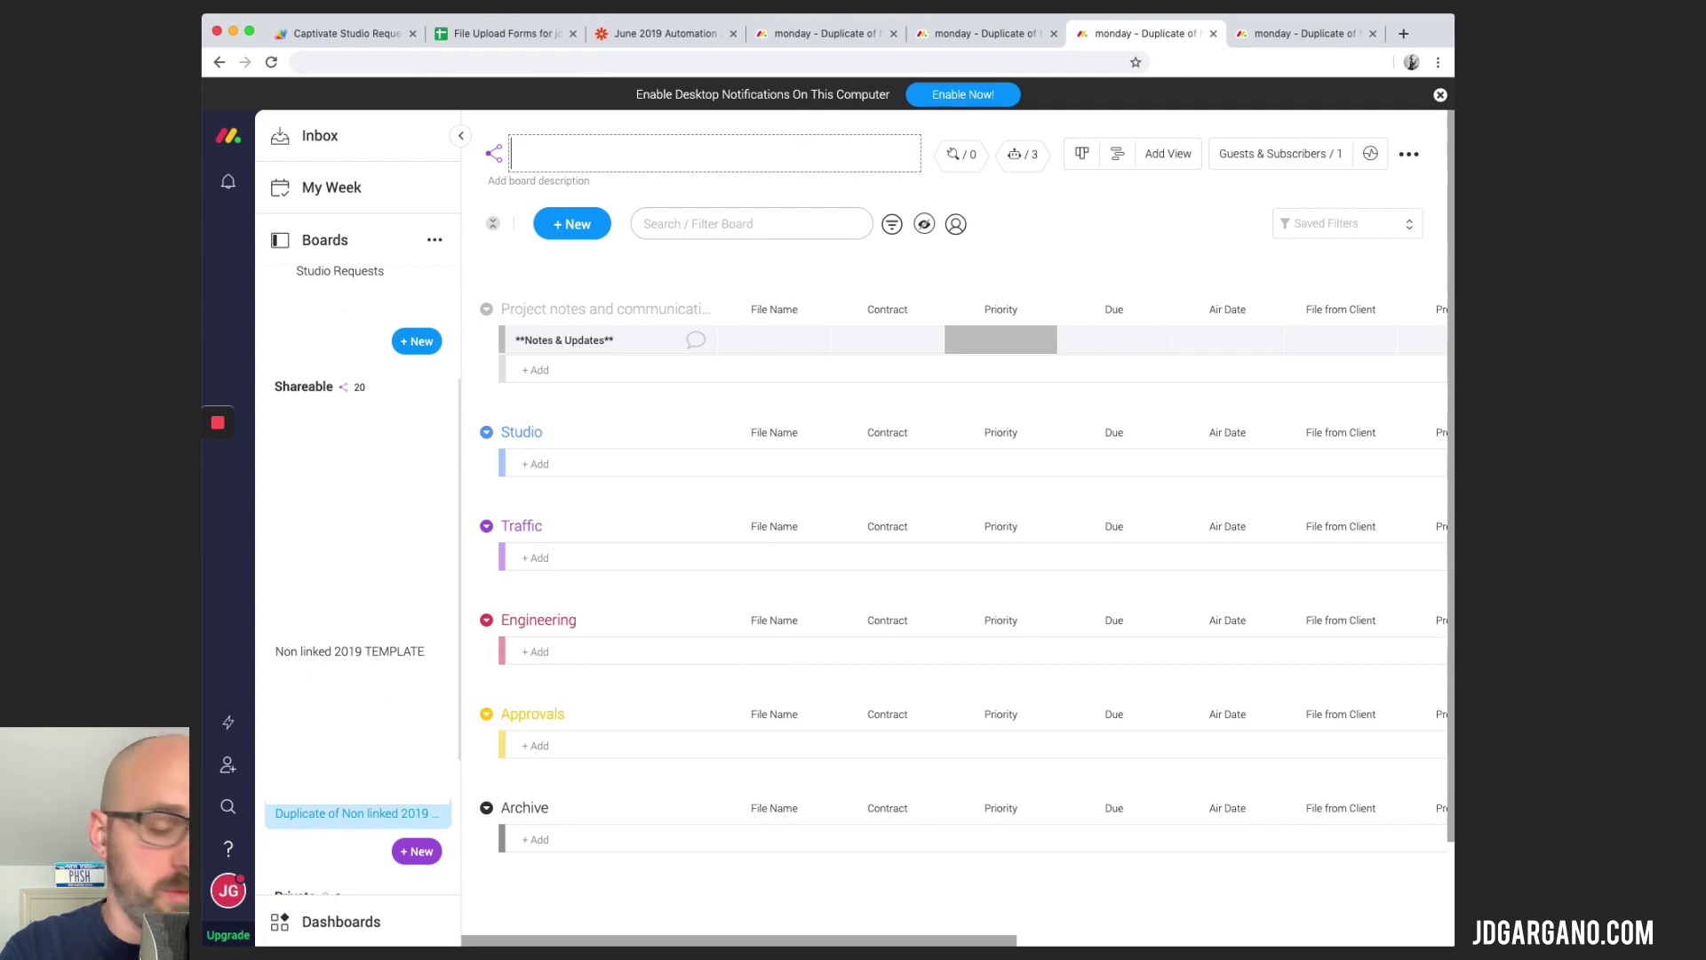
type("Testing Au")
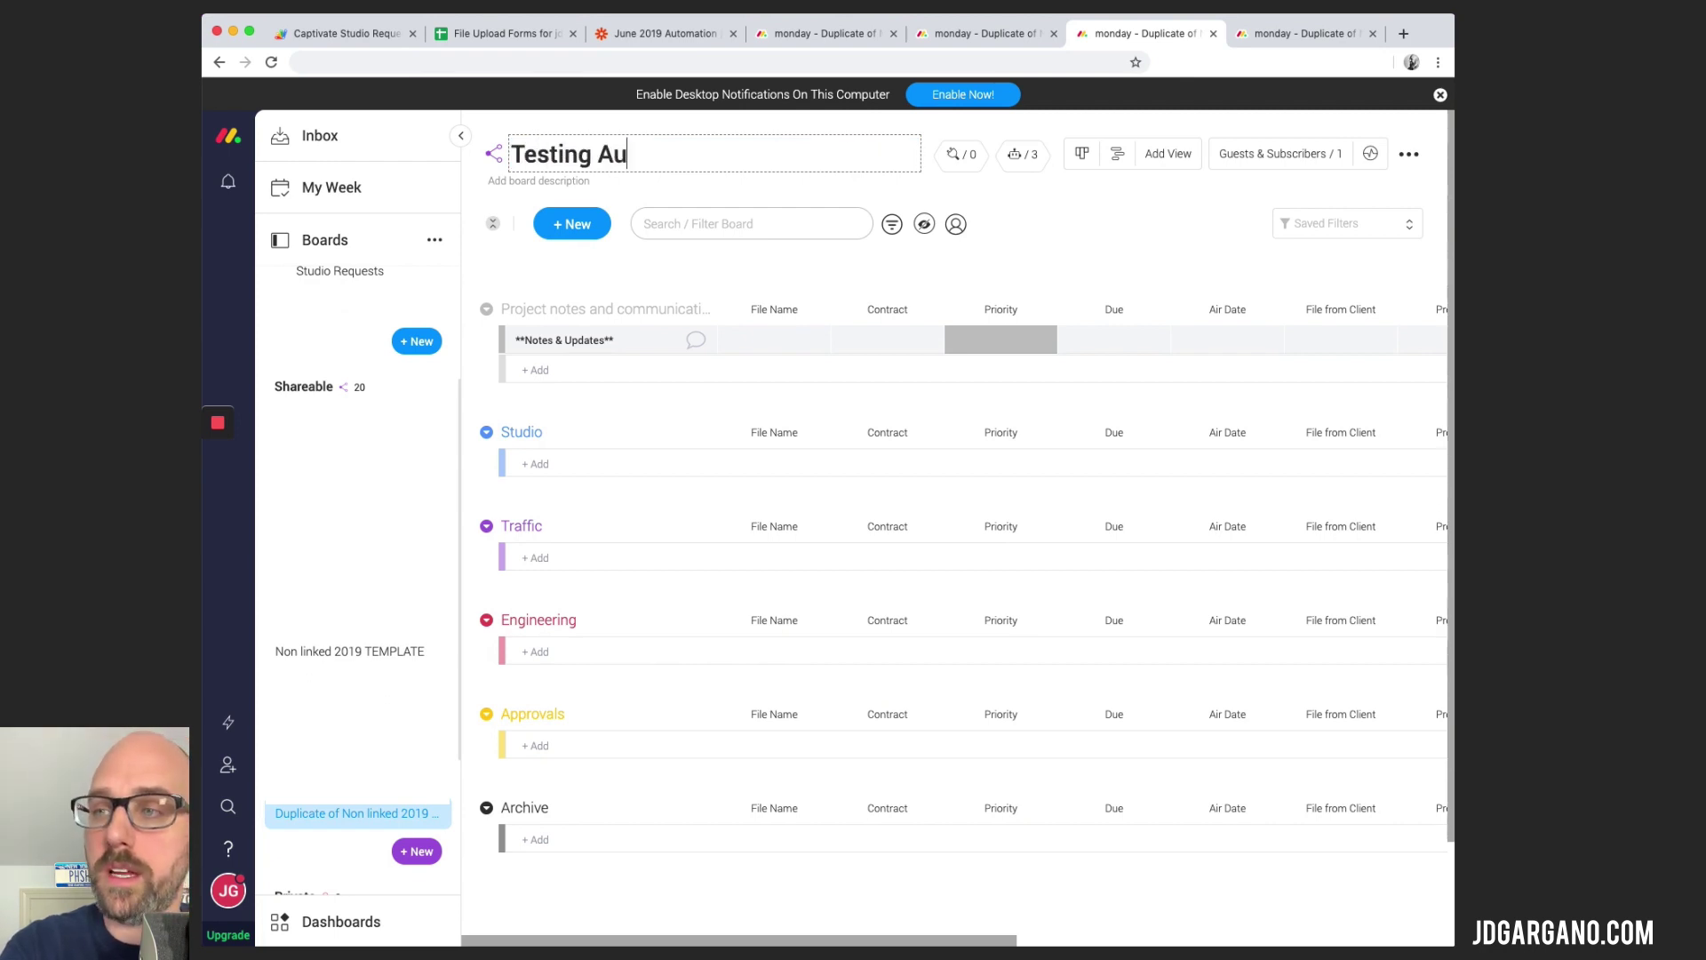
type("tomation -")
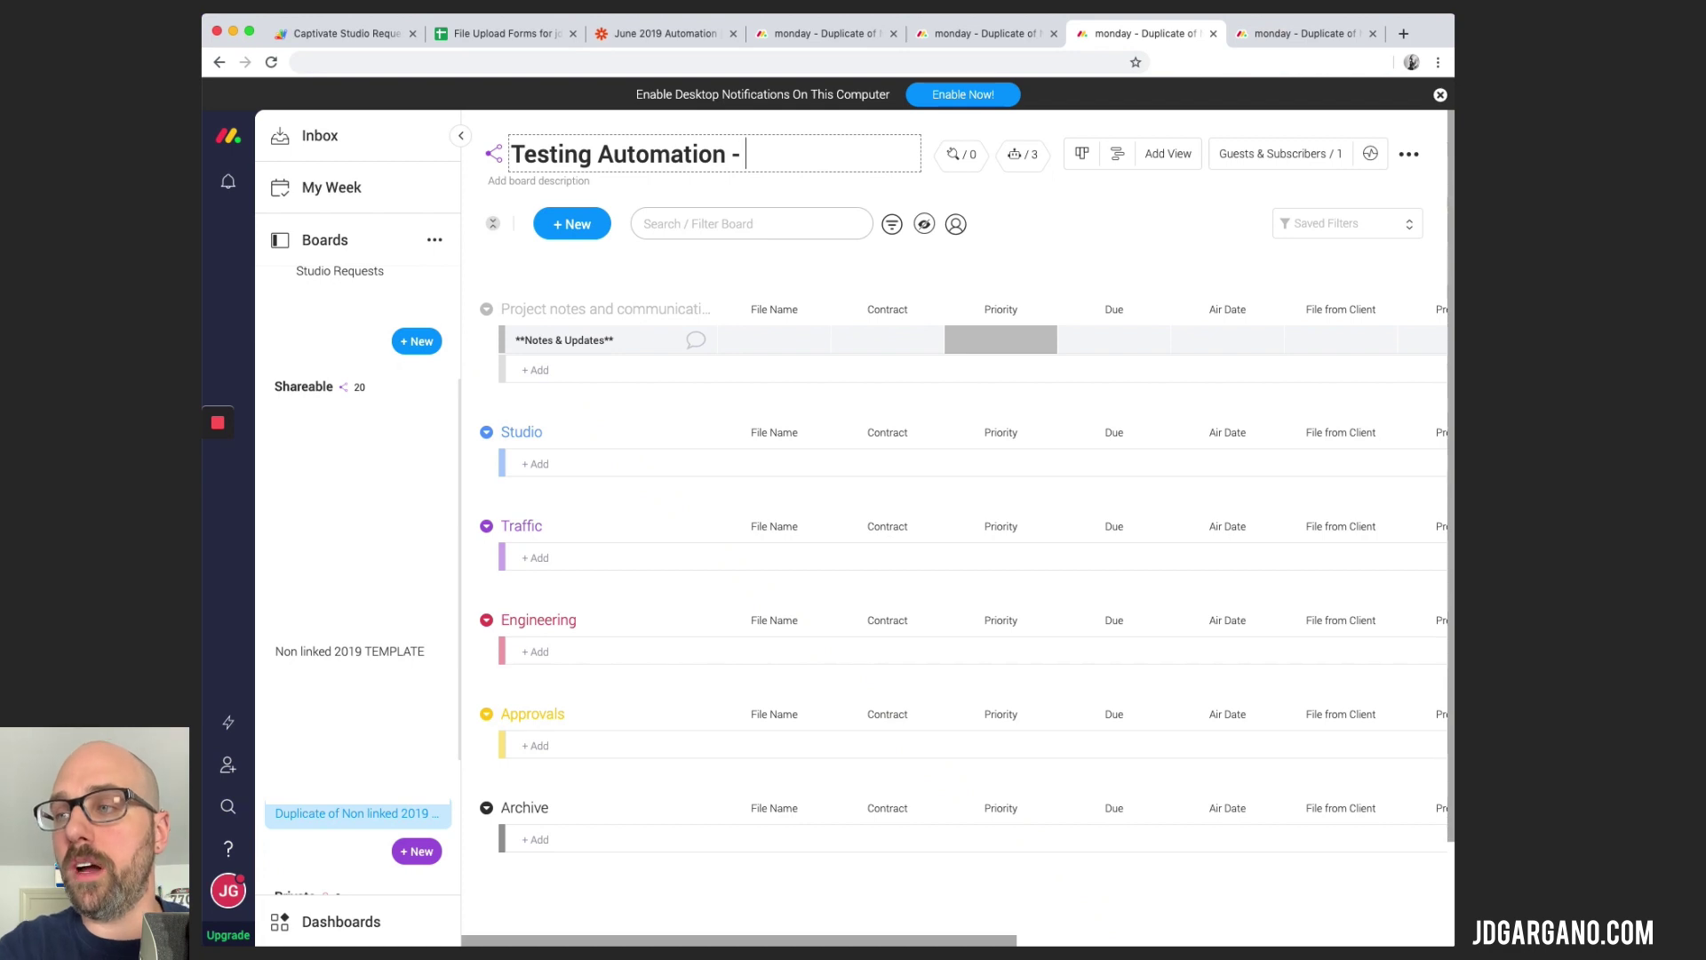
key("Return")
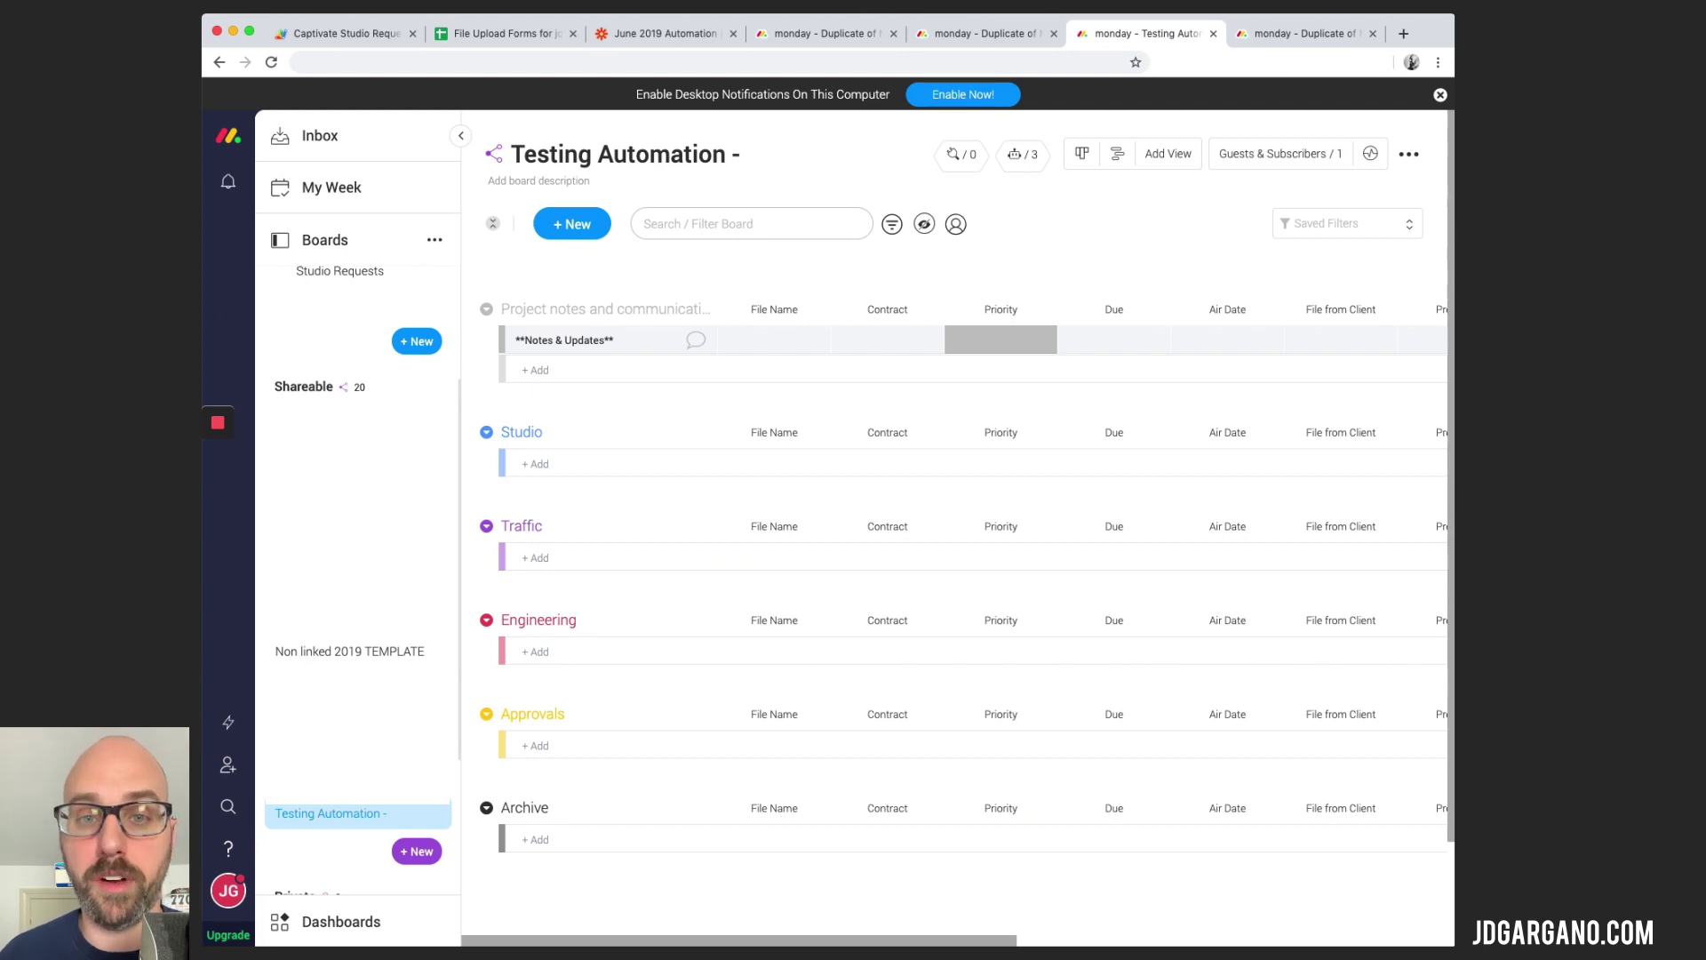
left_click(753, 164)
- Append 12345 so the board title reads 'Testing Automation - 12345'
type("12345")
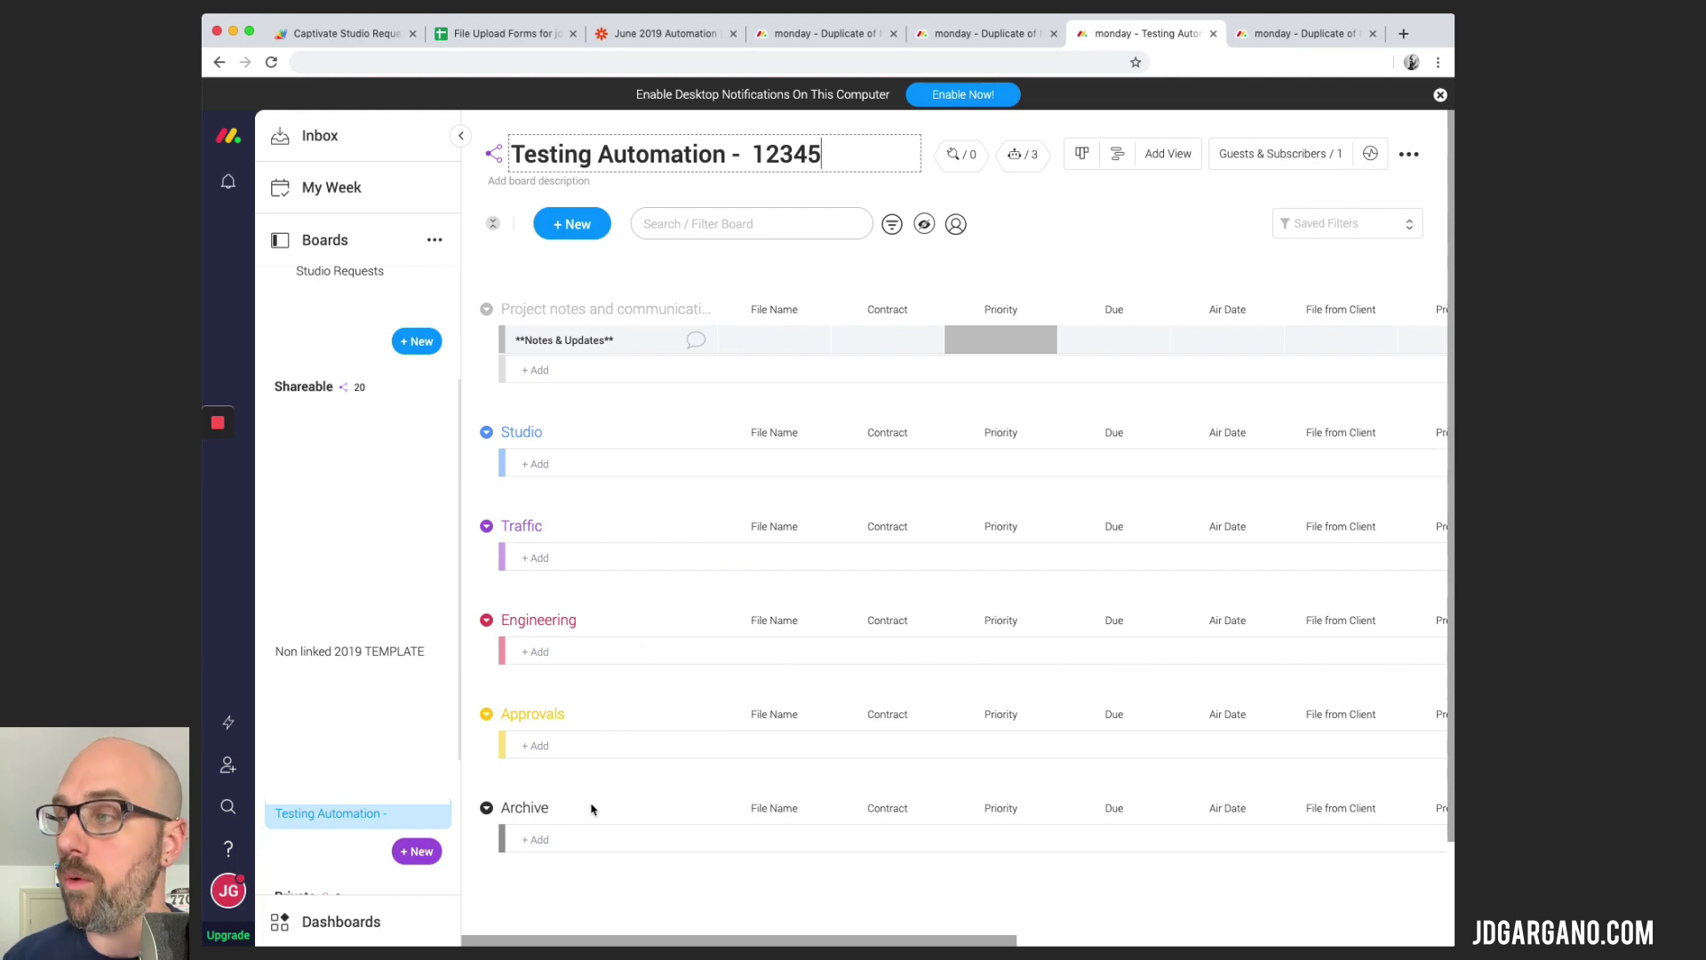
left_click(1022, 155)
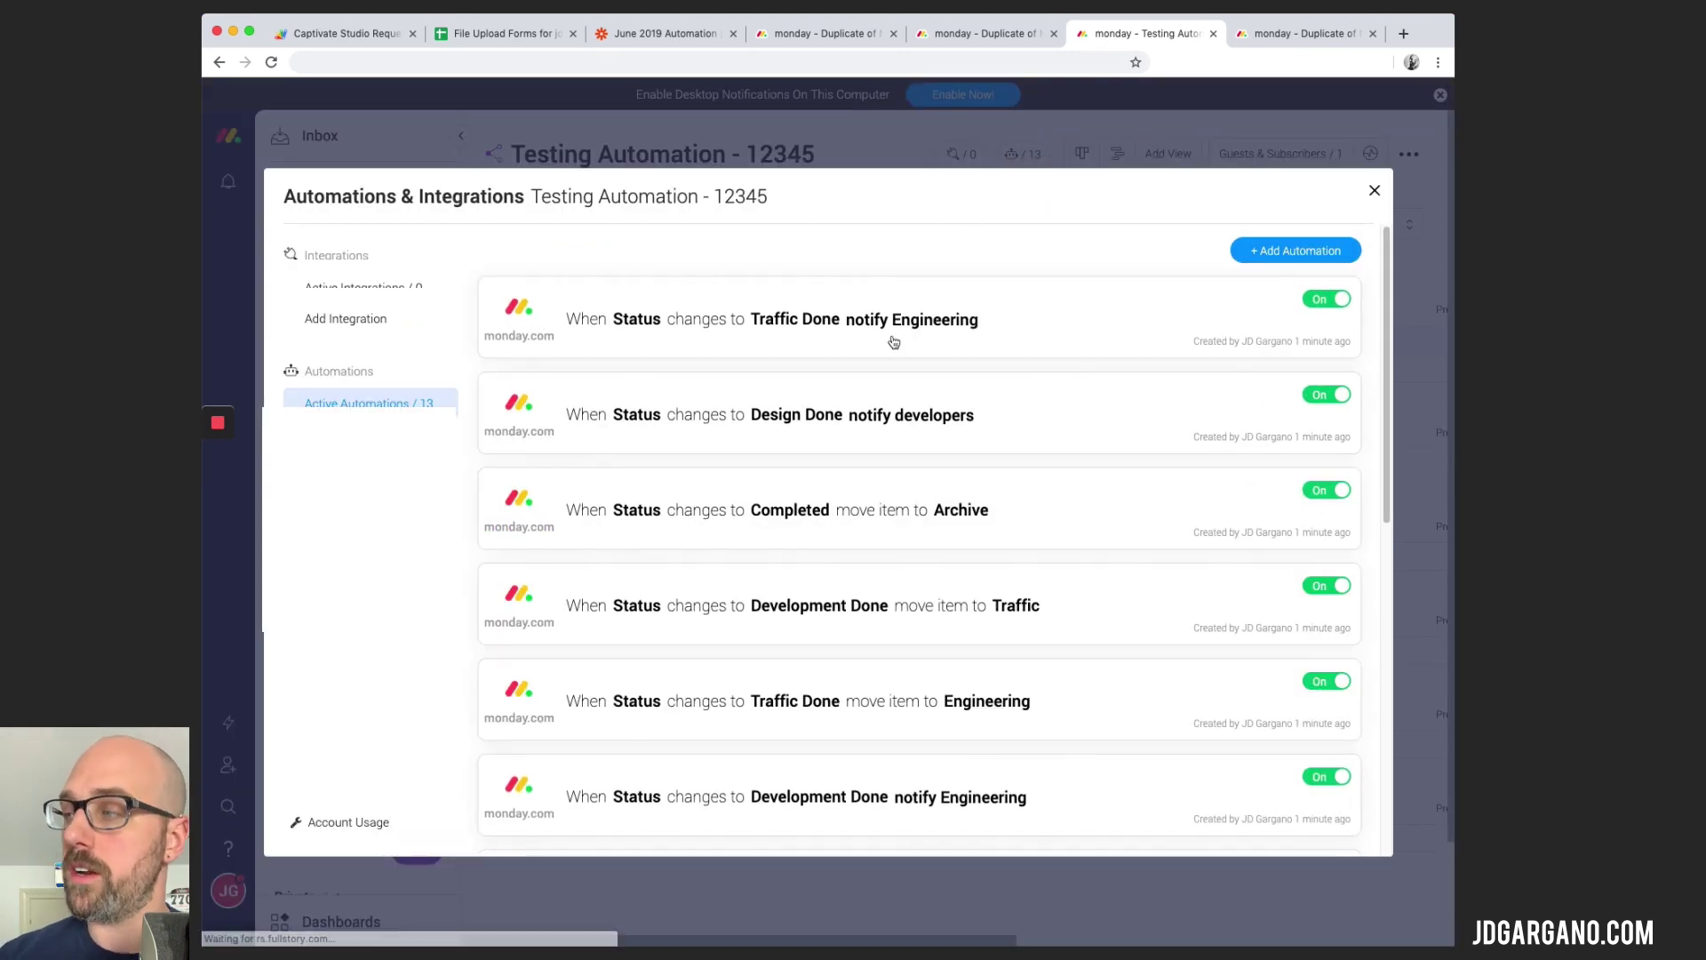
- Review the 13 active automations copied from the template, then close the Automations dialog
scroll(1055, 472, "down", 2)
scroll(1056, 472, "down", 3)
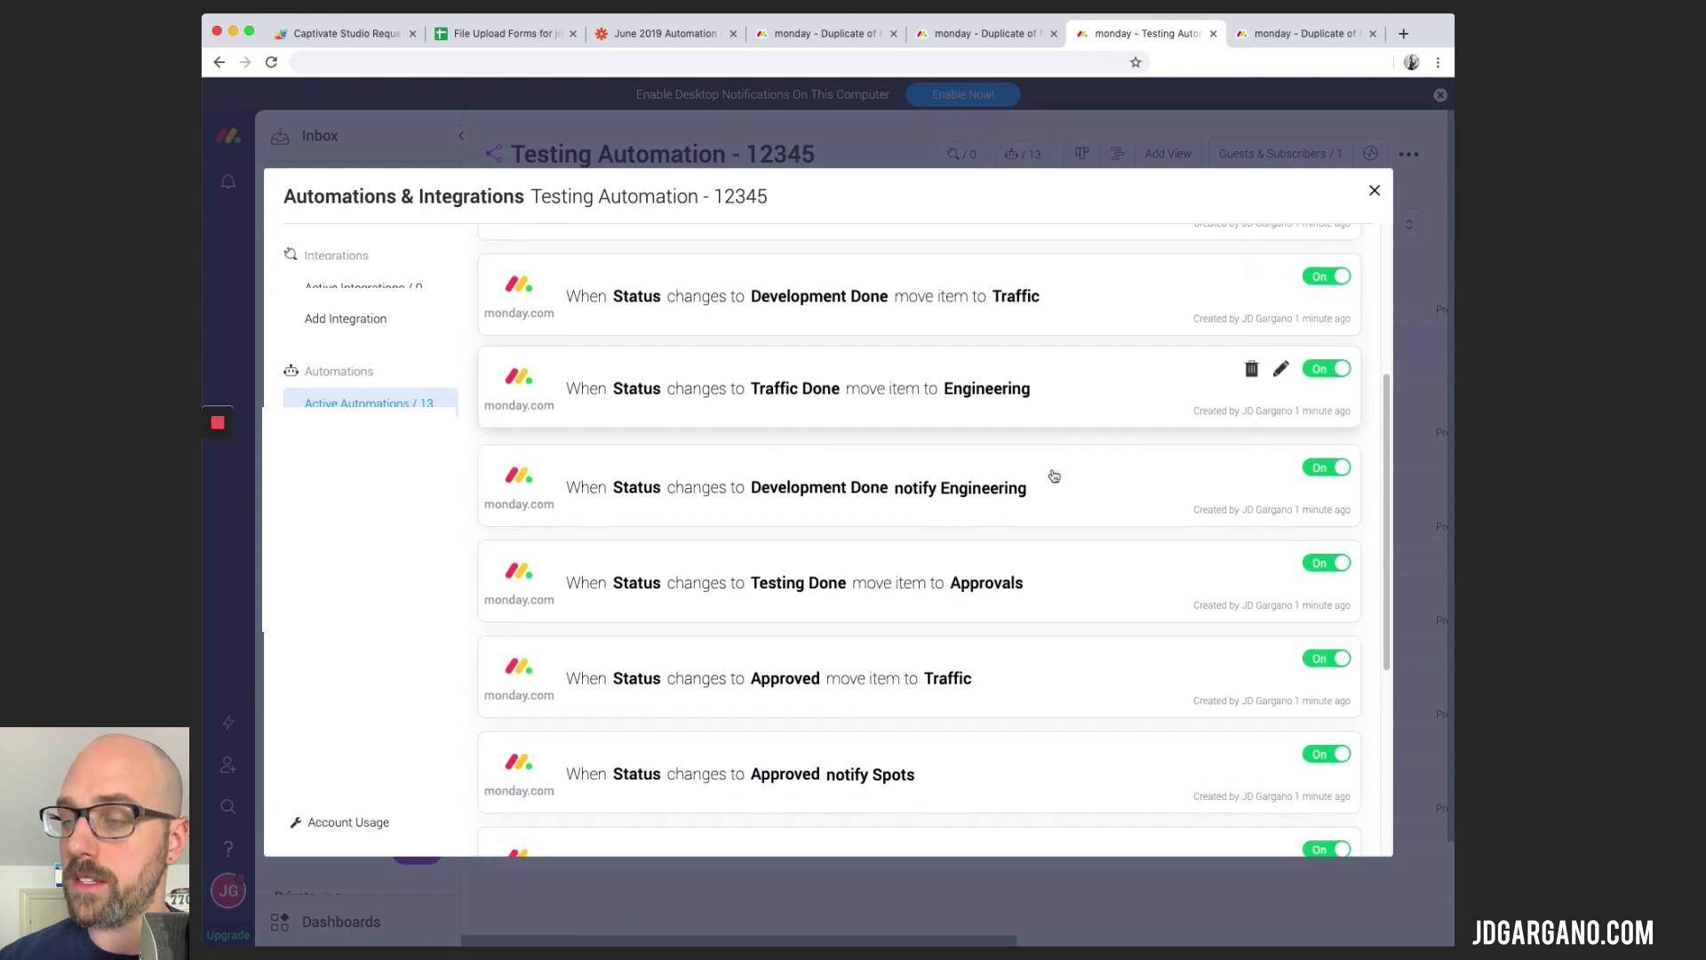
scroll(930, 558, "up", 6)
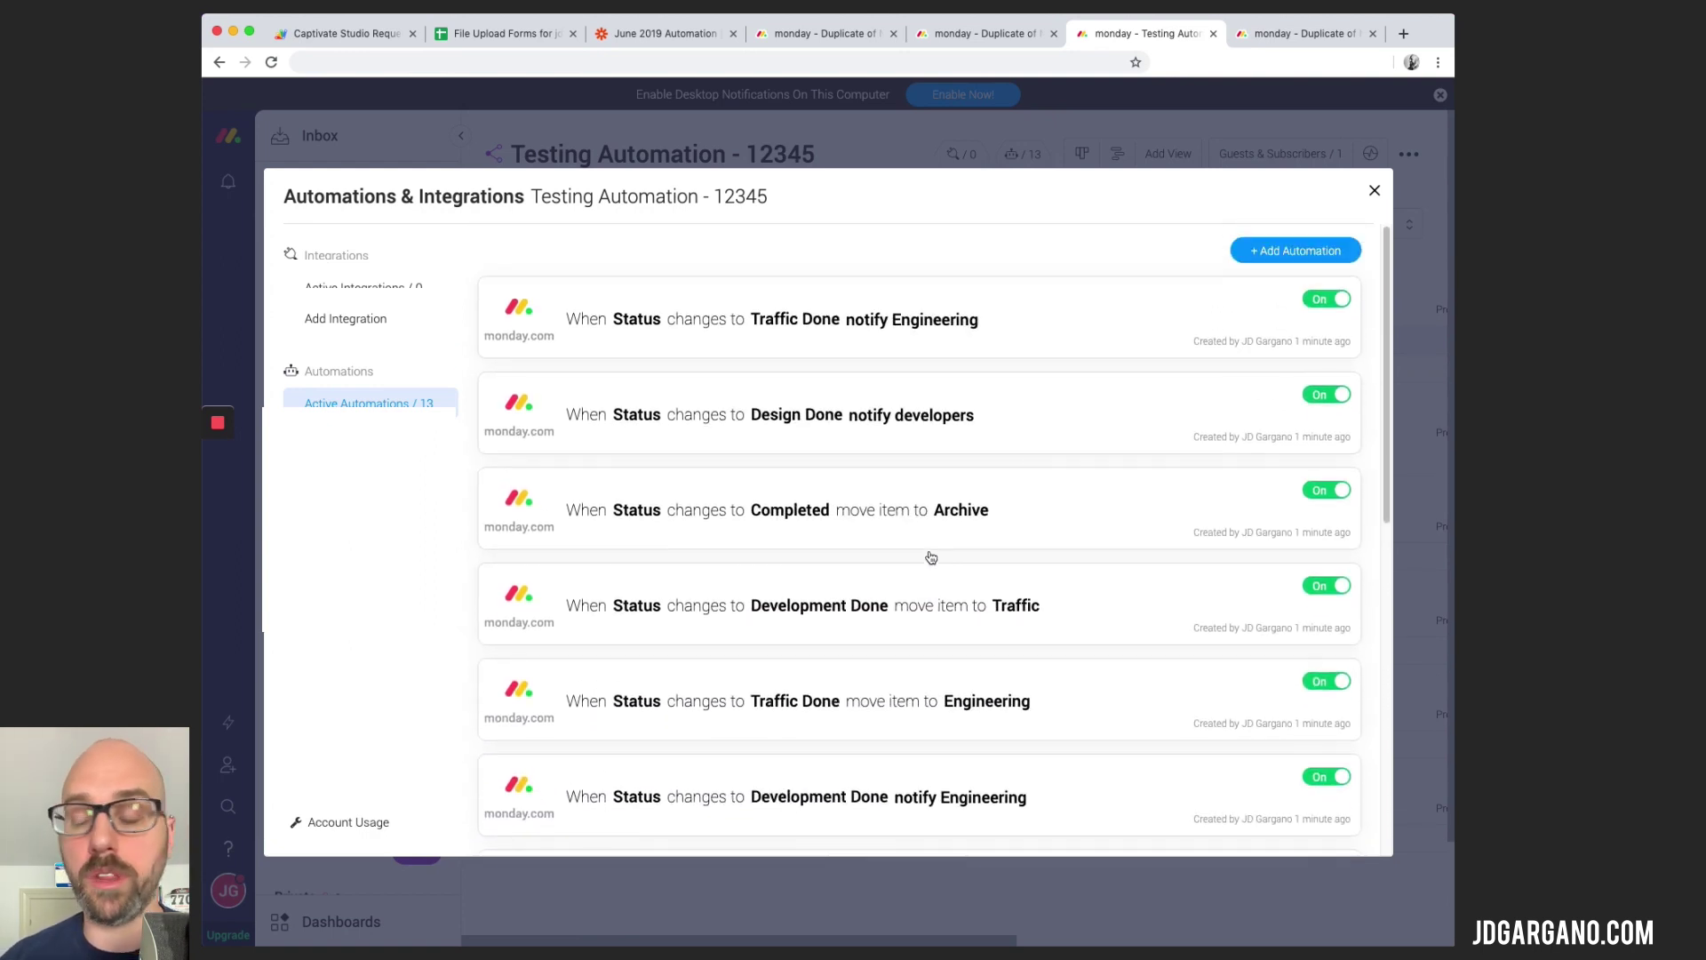
left_click(1373, 190)
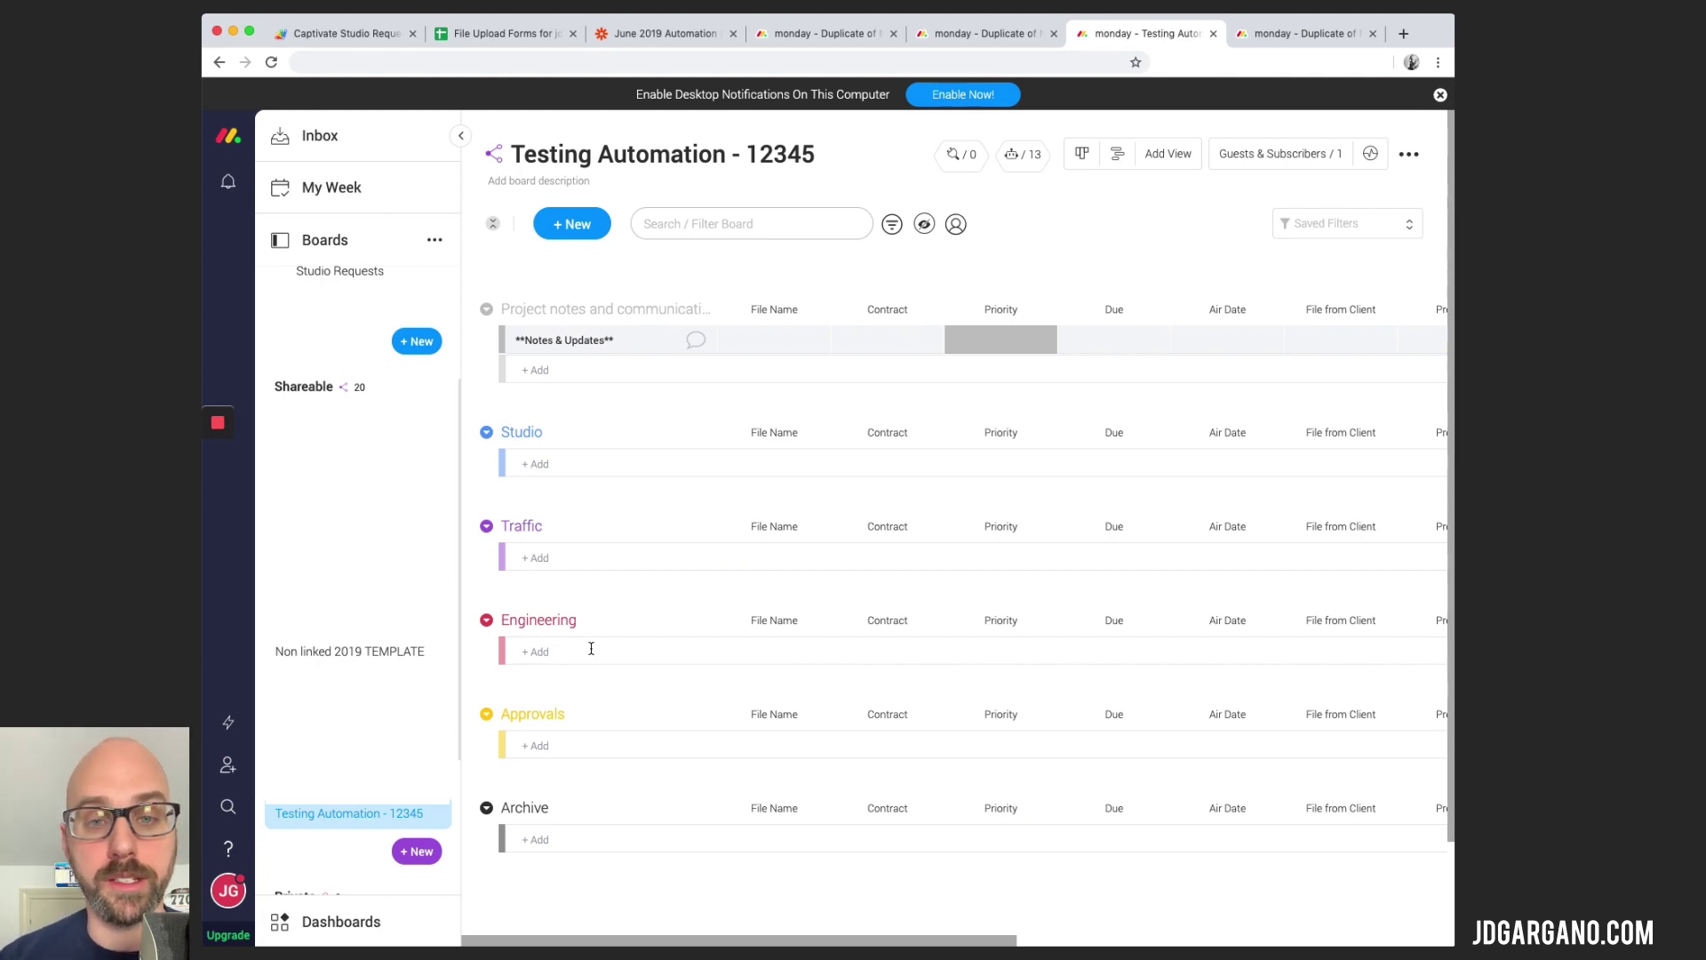
mouse_move(222, 425)
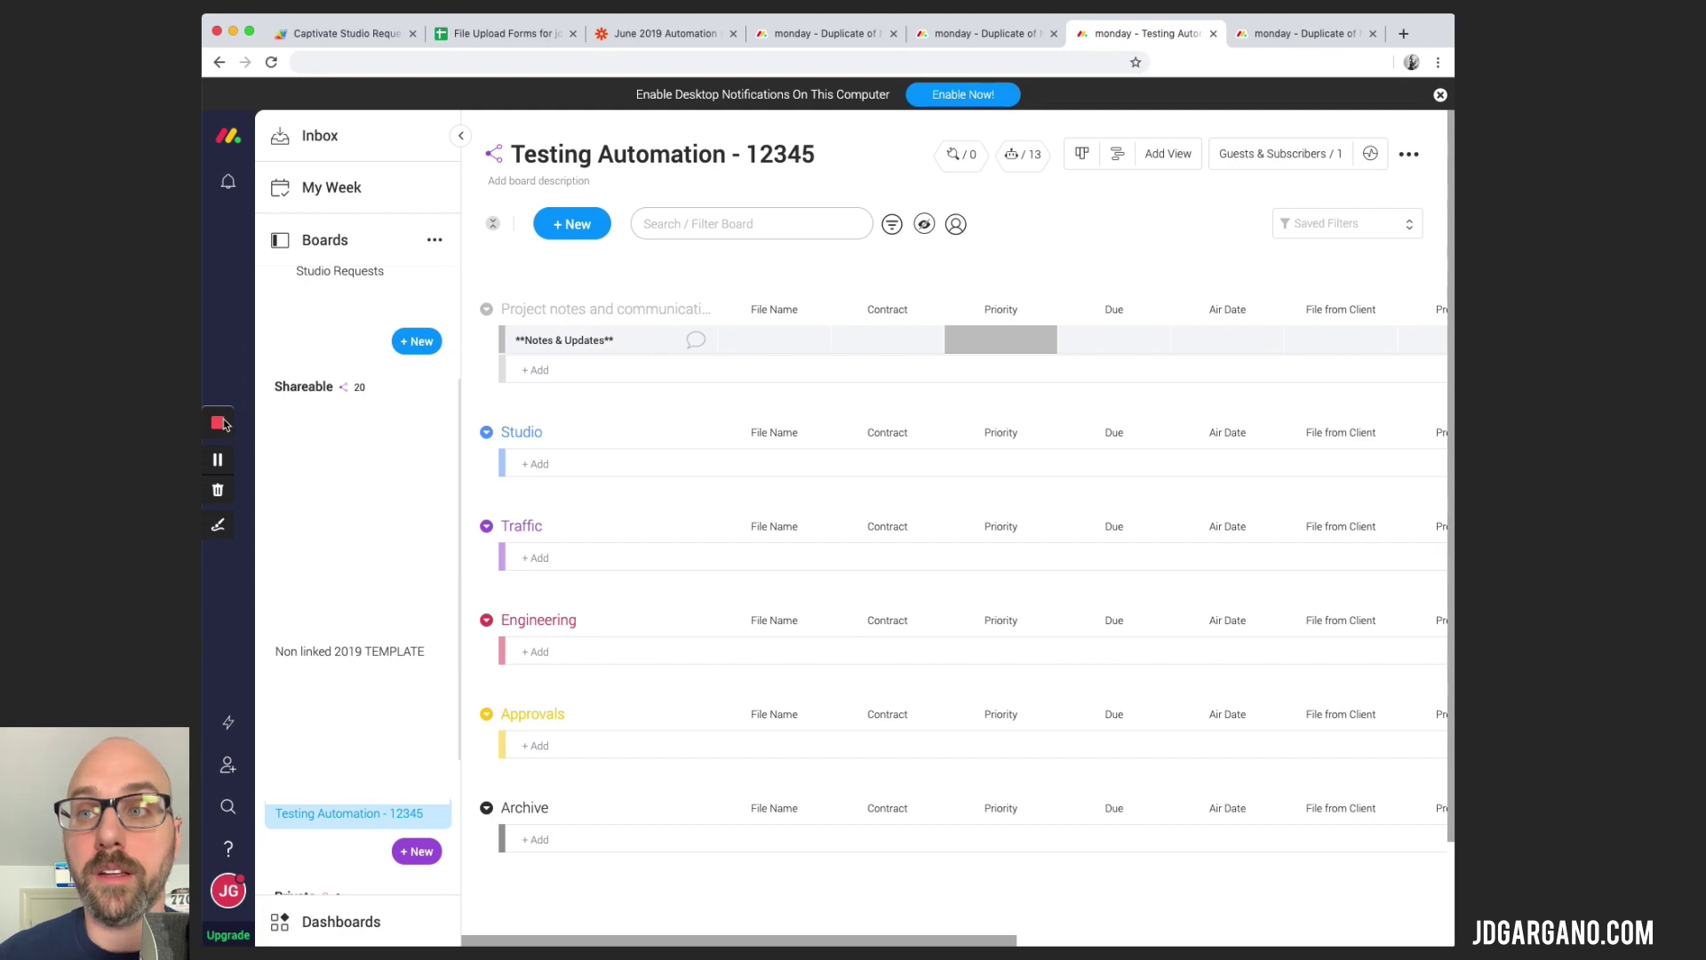